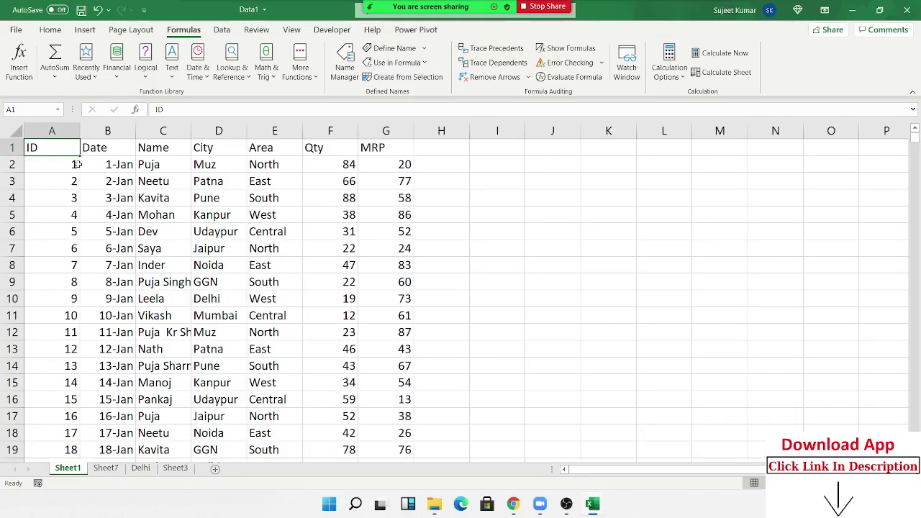
Show the meeting participants list, then close it.
click(358, 13)
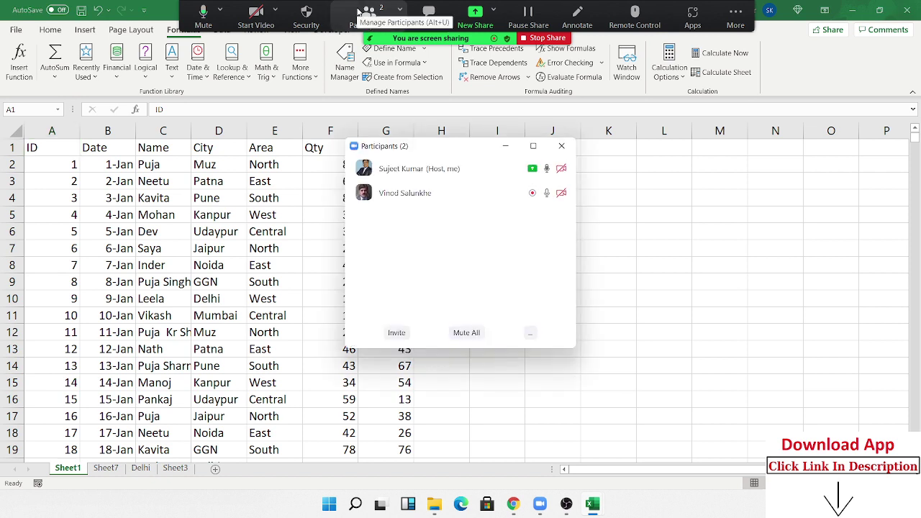
click(562, 146)
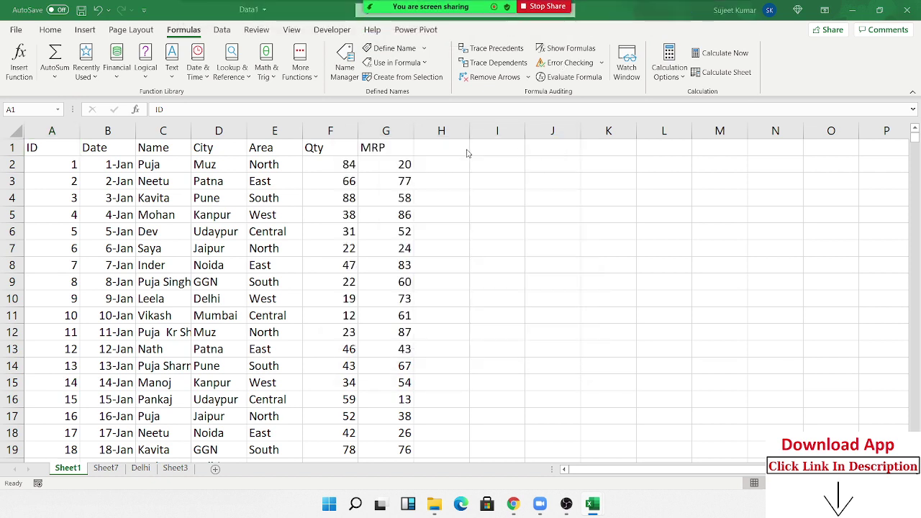
scroll(298, 181, down, 5)
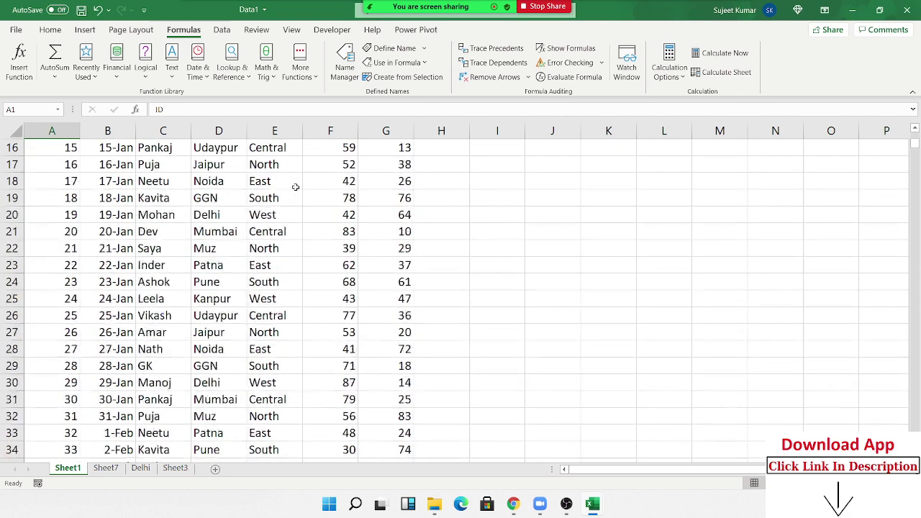
scroll(295, 187, up, 5)
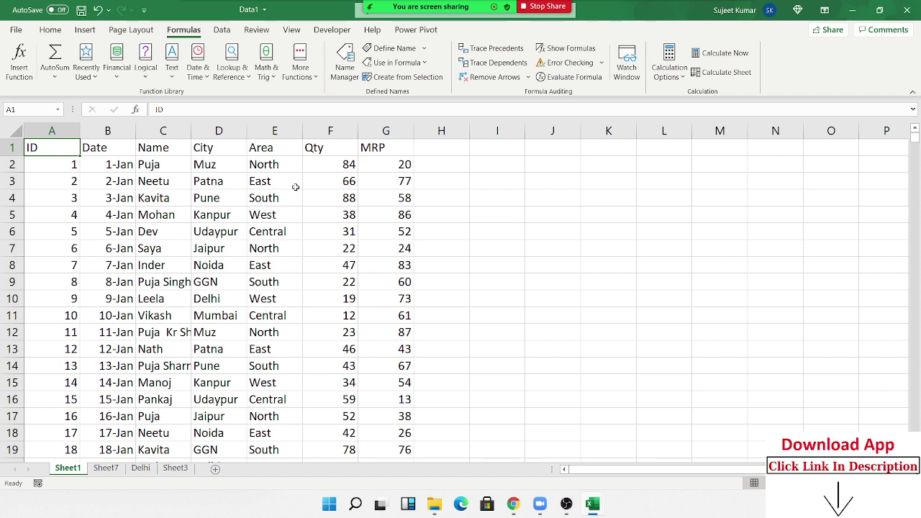
Create a trial PivotTable from the data on a new sheet.
click(85, 29)
click(34, 56)
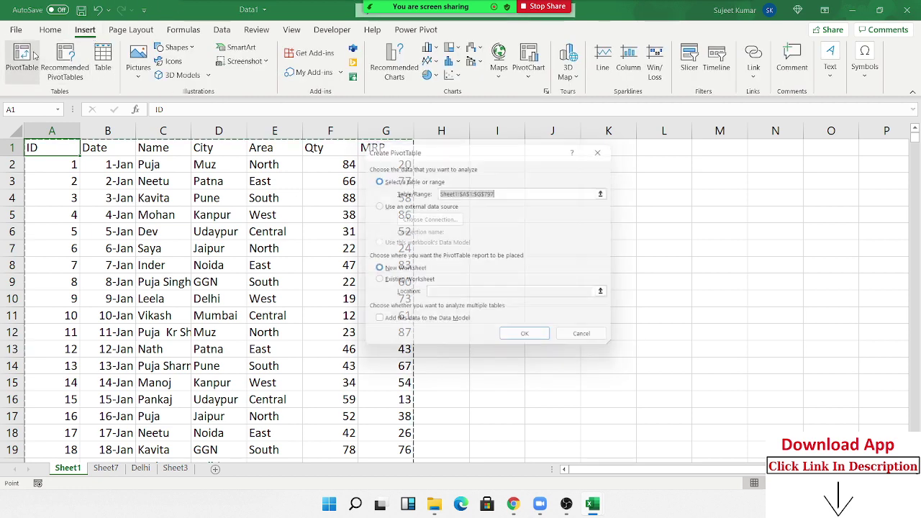
click(550, 341)
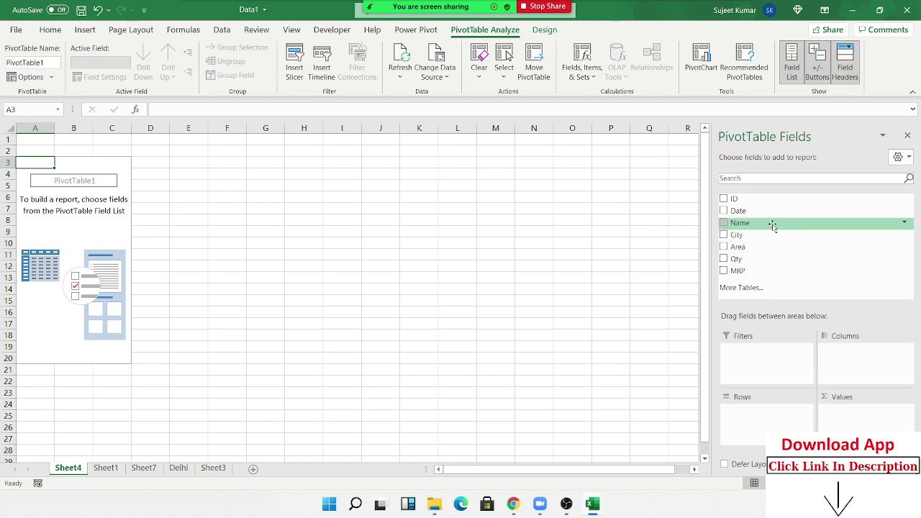
drag(772, 226, 777, 228)
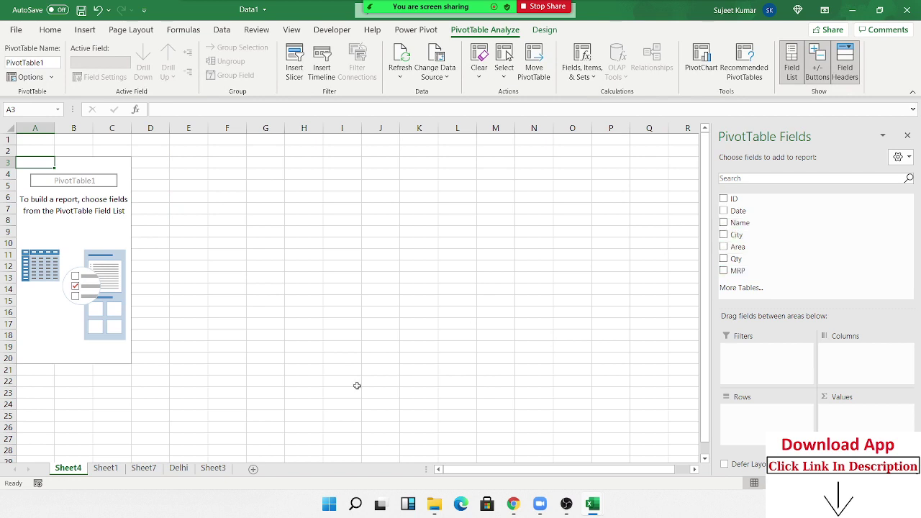
Permanently delete the Sheet4 sheet.
right_click(59, 469)
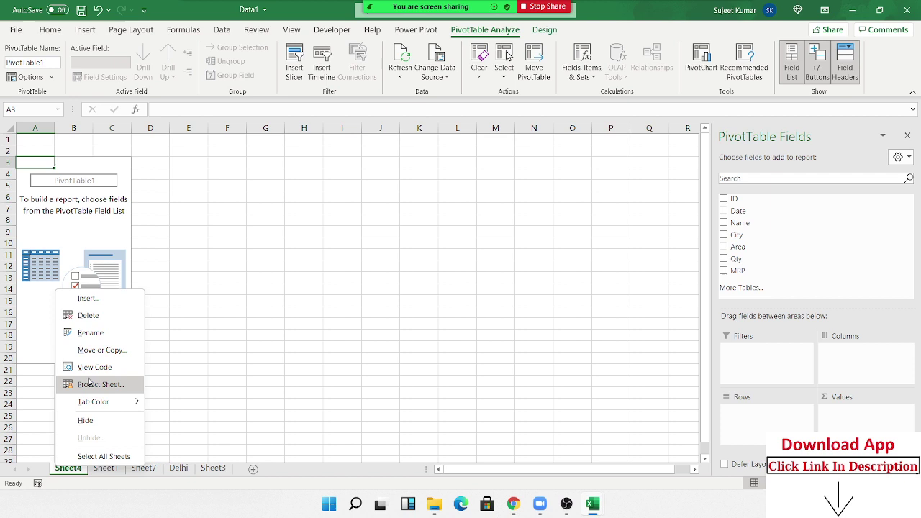
click(101, 316)
click(447, 285)
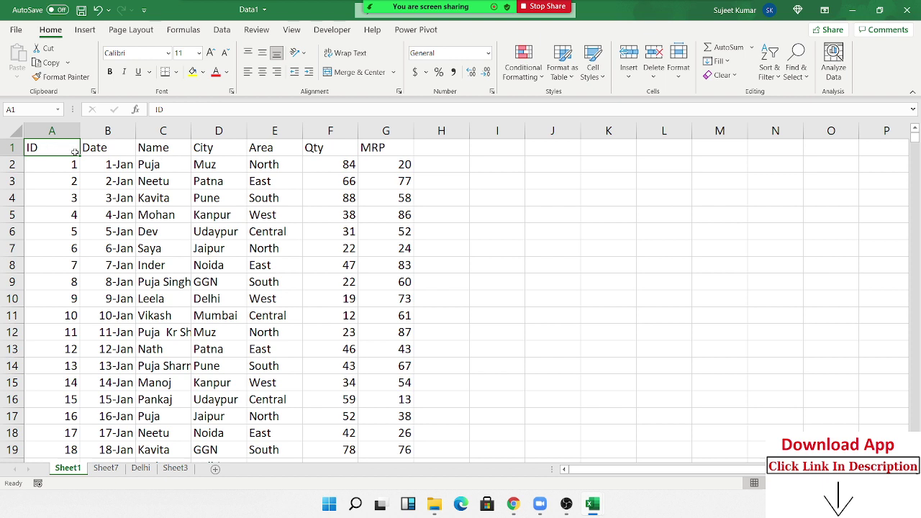
Select several blocks of records, including C2:G9, then return to cell A1.
mouse_move(75, 151)
mouse_down()
mouse_move(405, 328)
mouse_move(405, 365)
mouse_up()
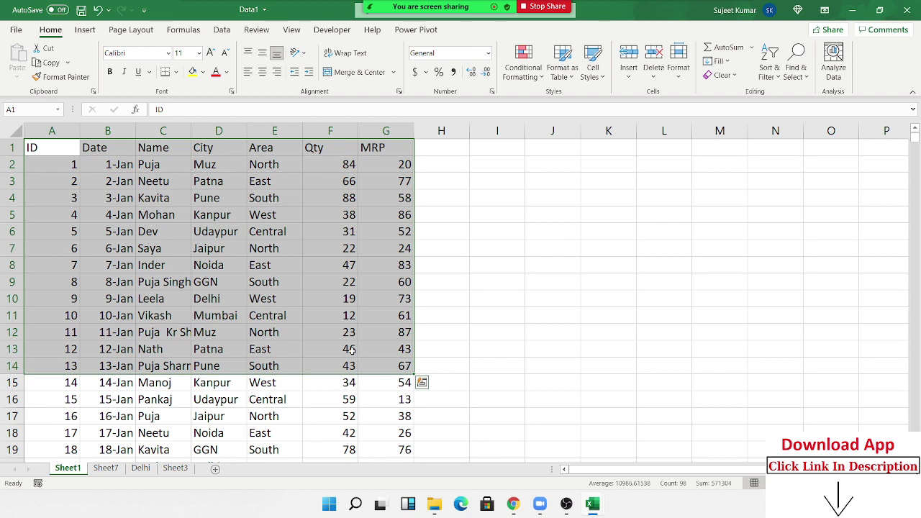
drag(124, 191, 373, 409)
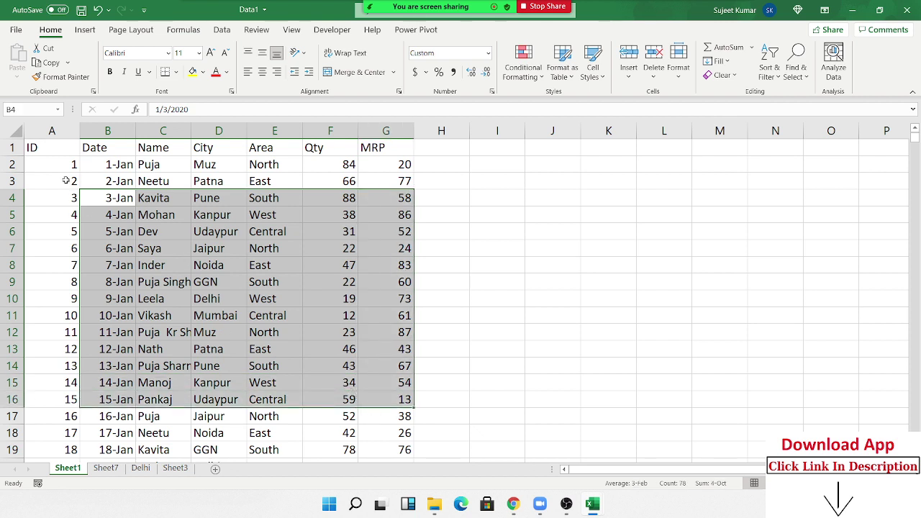
mouse_move(56, 164)
mouse_down()
mouse_move(323, 427)
mouse_move(371, 435)
mouse_up()
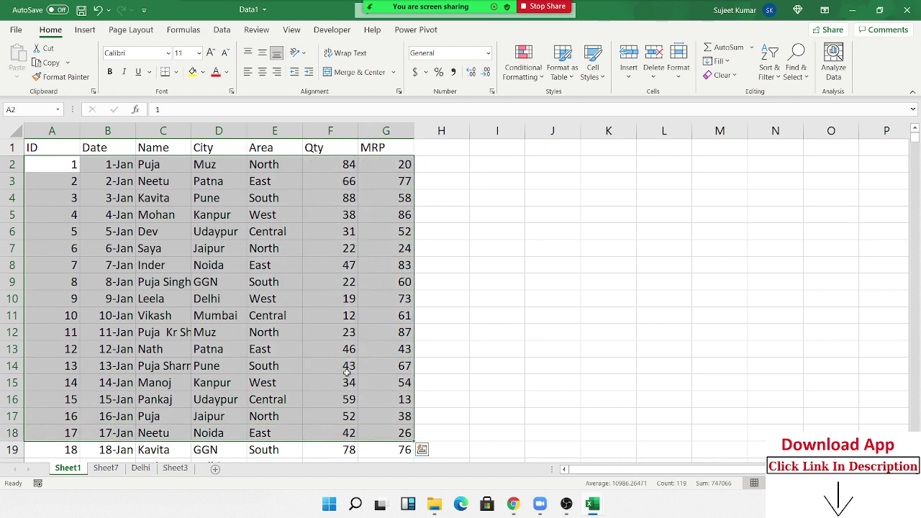
click(168, 172)
drag(169, 173, 389, 281)
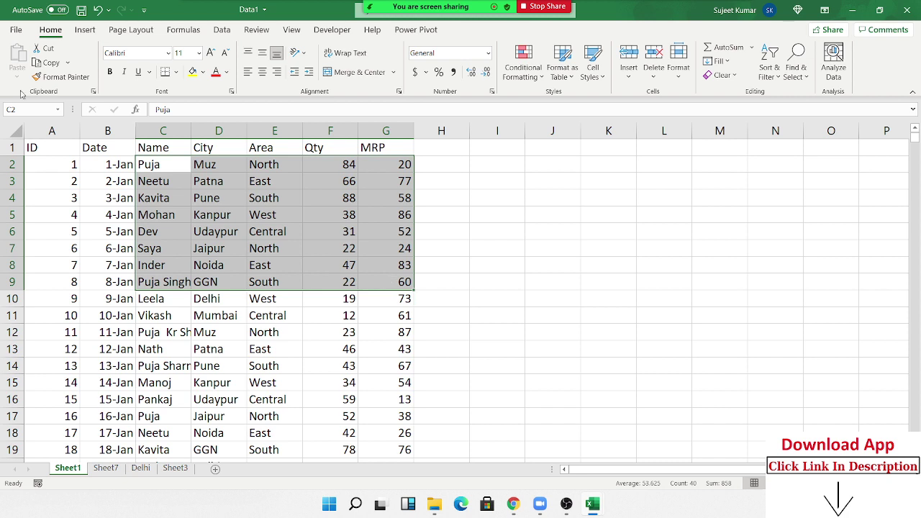
click(32, 150)
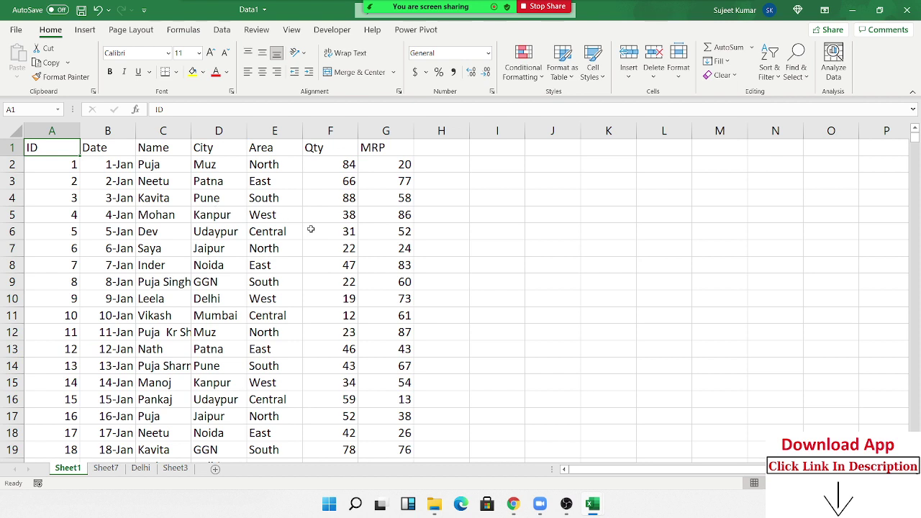
Select the Name, City, Area and Qty columns in turn, then return to A1.
click(171, 132)
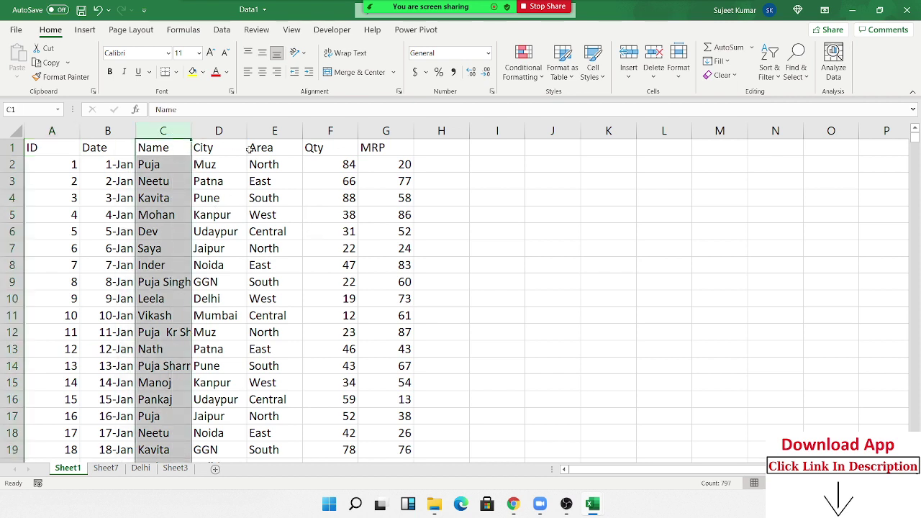
click(223, 132)
click(274, 133)
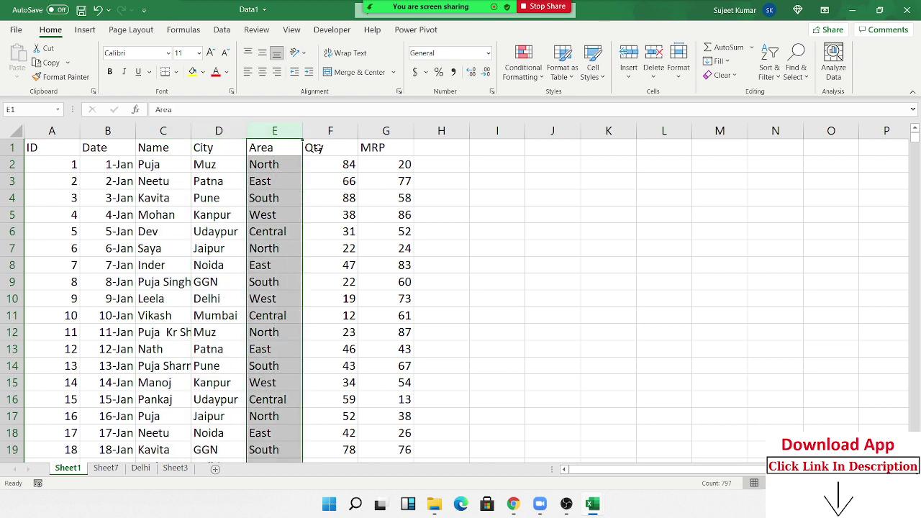
click(328, 130)
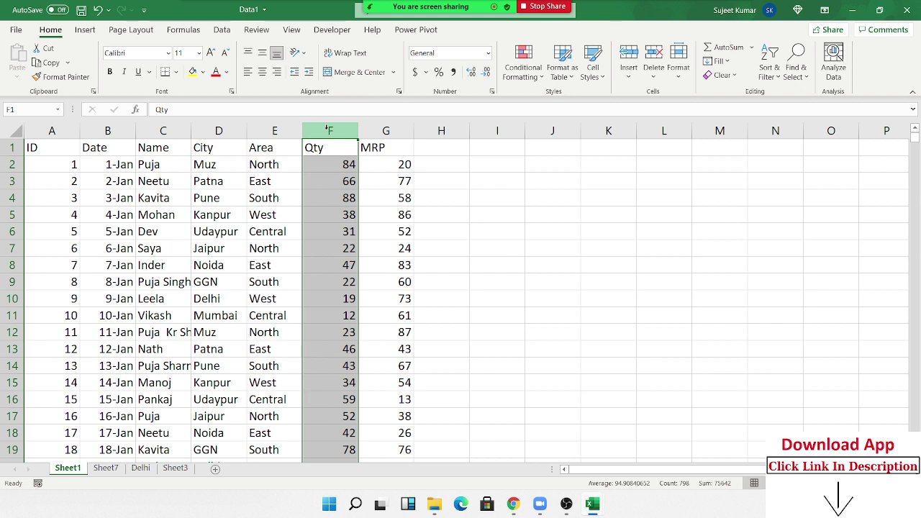
click(51, 149)
Insert PivotTable2 from Sheet1!$A$1:$G$797 on a new worksheet, Sheet5.
click(85, 31)
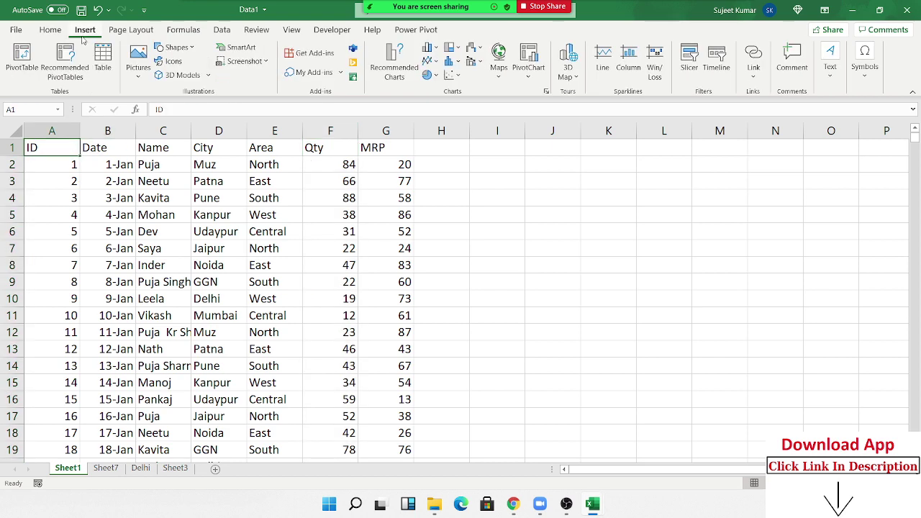
click(22, 58)
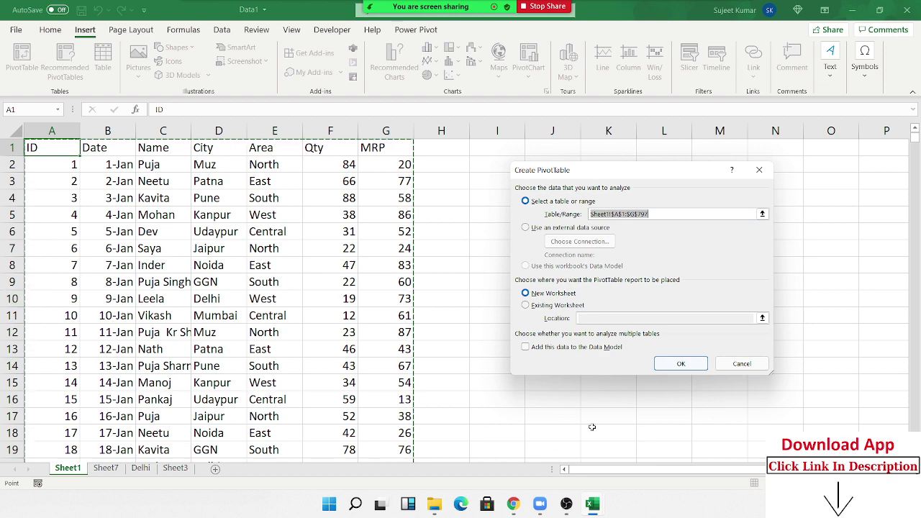
click(681, 365)
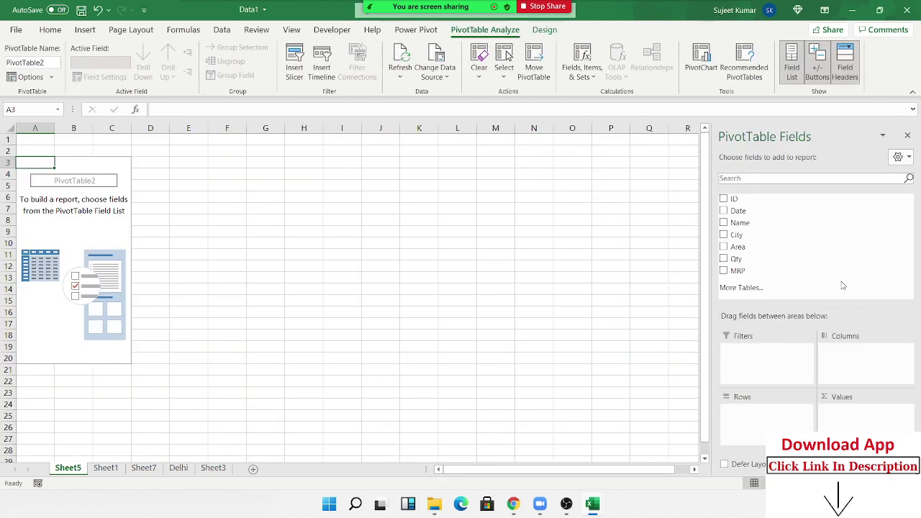
Try Name in rows, City in columns and Sum of Qty, then undo it and deselect the pivot.
drag(806, 222, 756, 423)
drag(737, 235, 842, 360)
drag(736, 259, 839, 423)
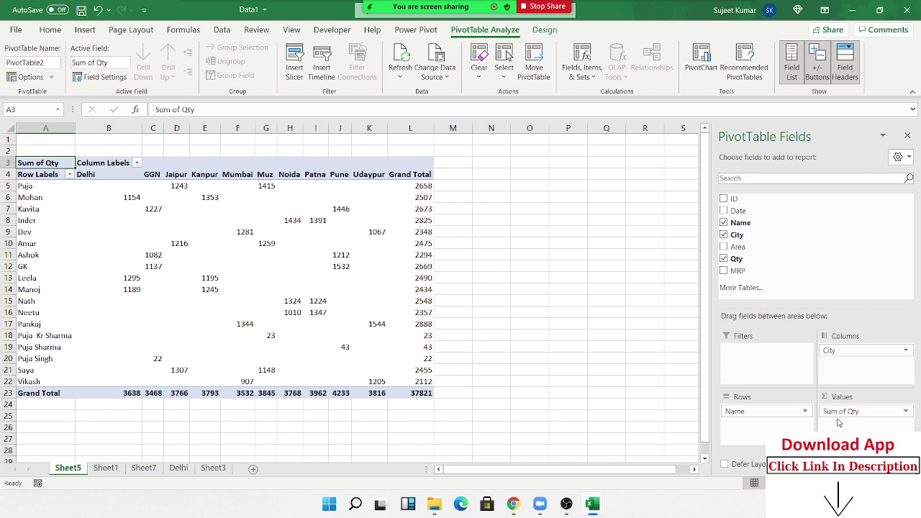
key(ctrl+z)
key(ctrl+z)
key(ctrl+z)
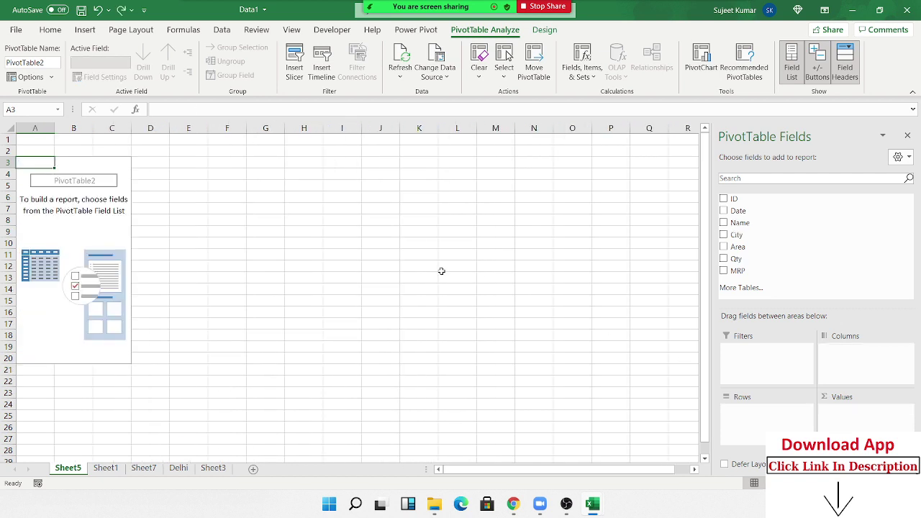
click(440, 268)
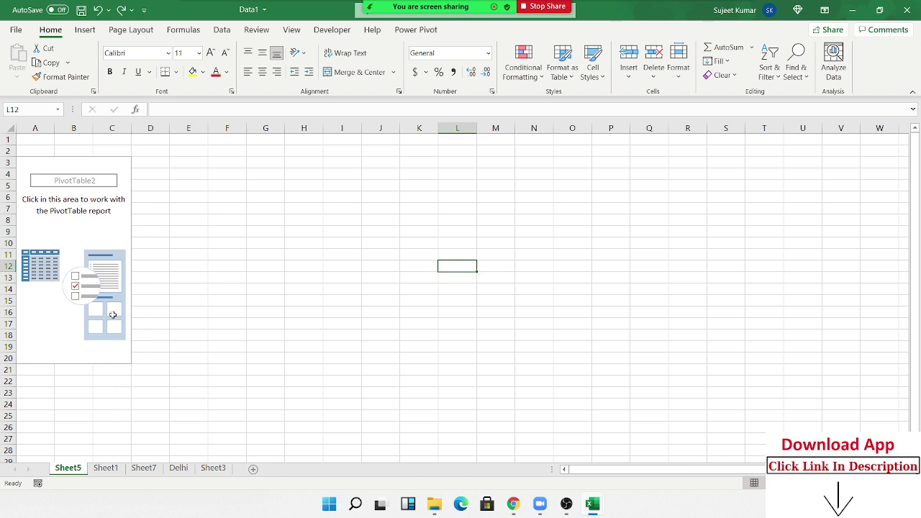
Put Name in Rows, City in Columns and Qty in Values as Sum of Qty.
click(107, 279)
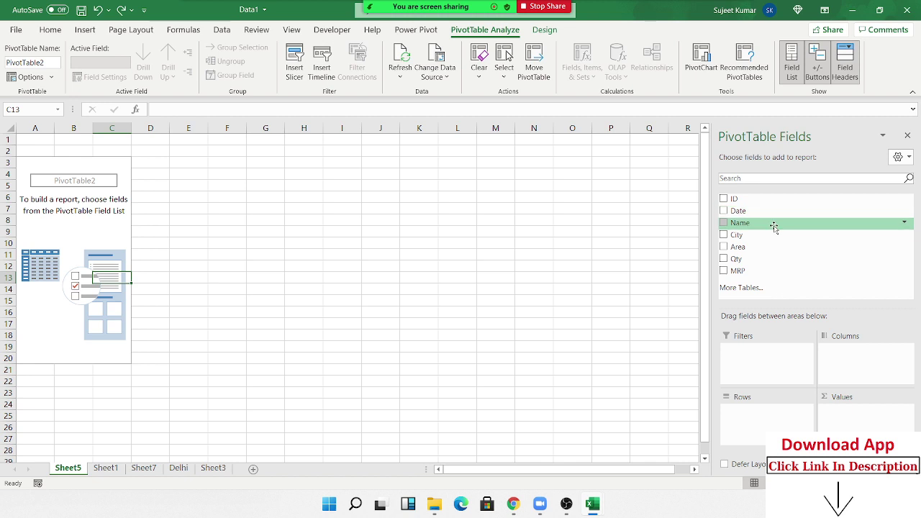
drag(774, 227, 768, 412)
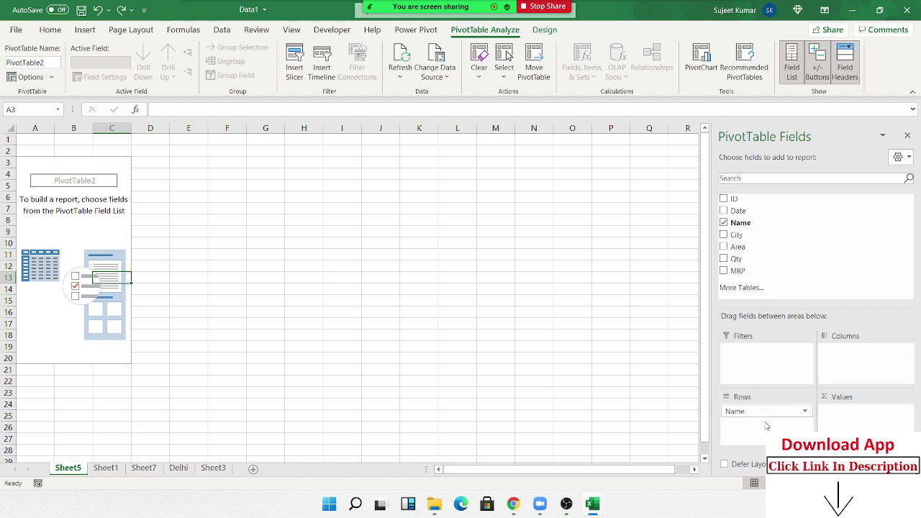
drag(750, 237, 840, 339)
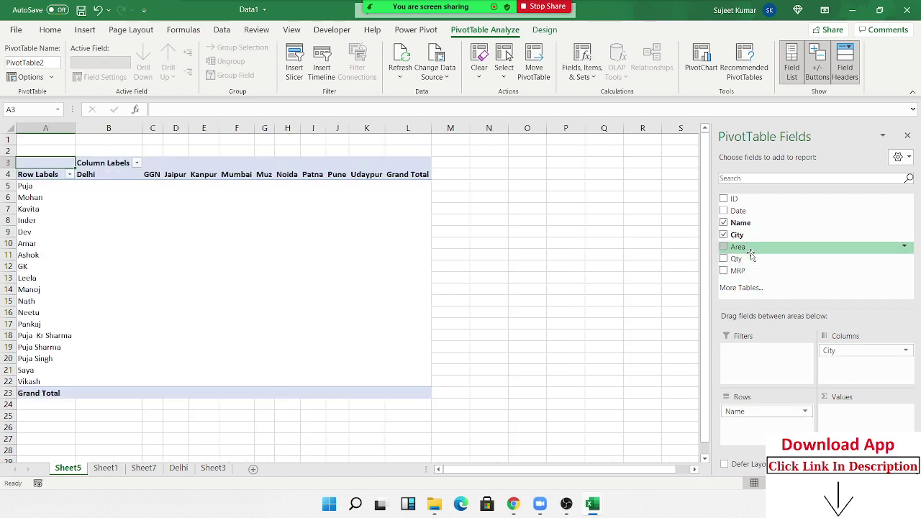
drag(745, 259, 845, 424)
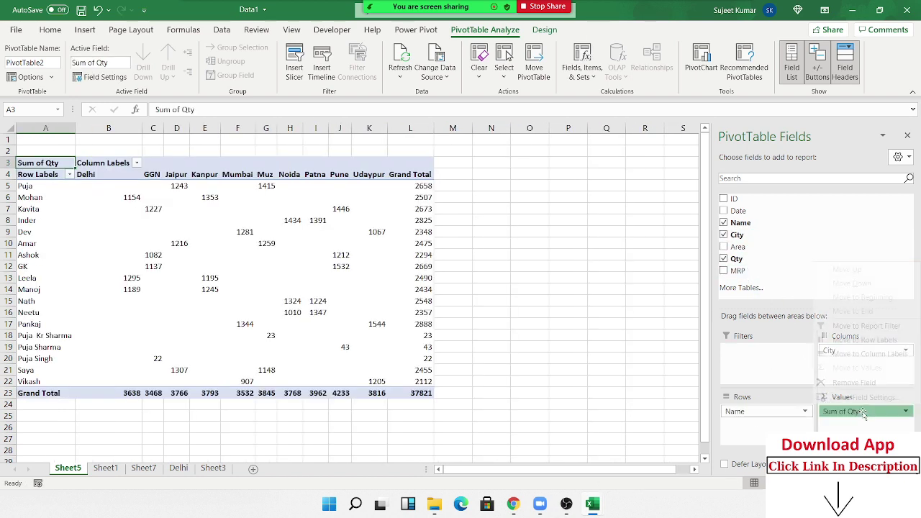
Open the Sum of Qty value field settings and close them unchanged.
click(864, 411)
click(860, 395)
scroll(585, 288, down, 2)
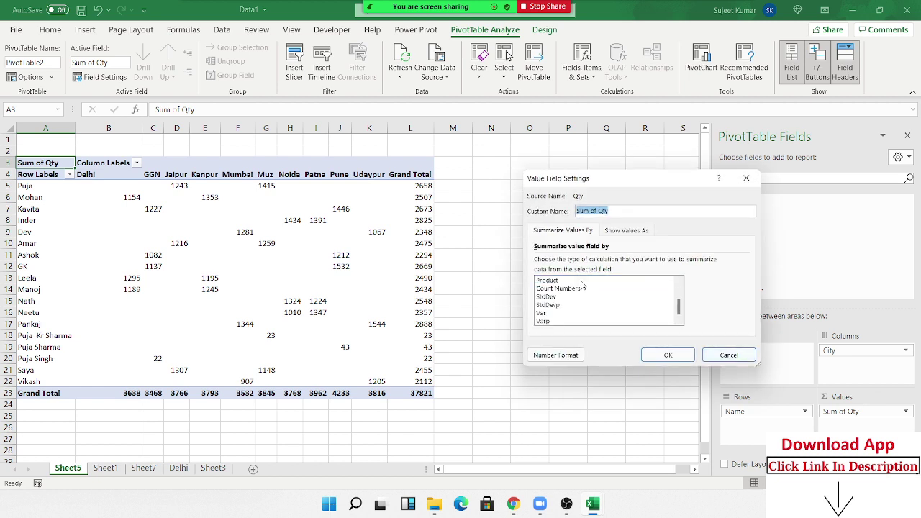
scroll(583, 287, up, 2)
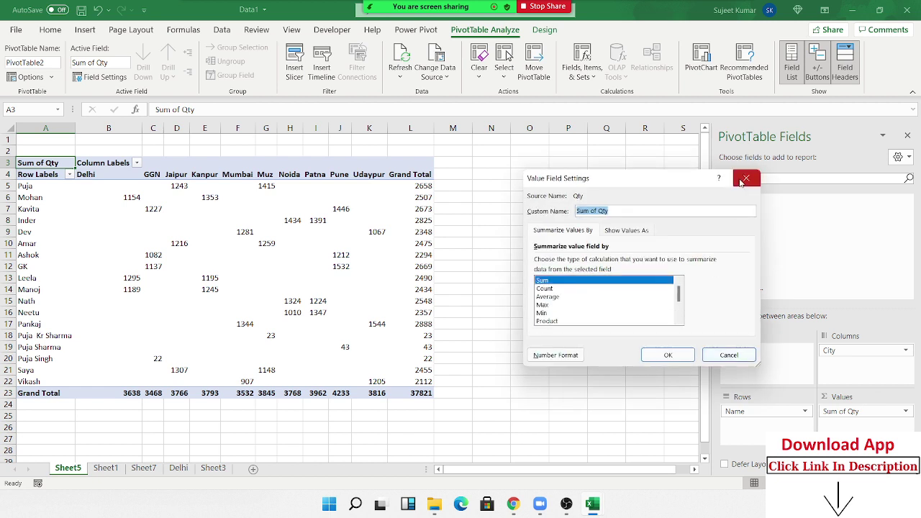
click(746, 179)
Select blank pivot cells and open PivotTable Options, then close it unchanged.
drag(209, 220, 379, 345)
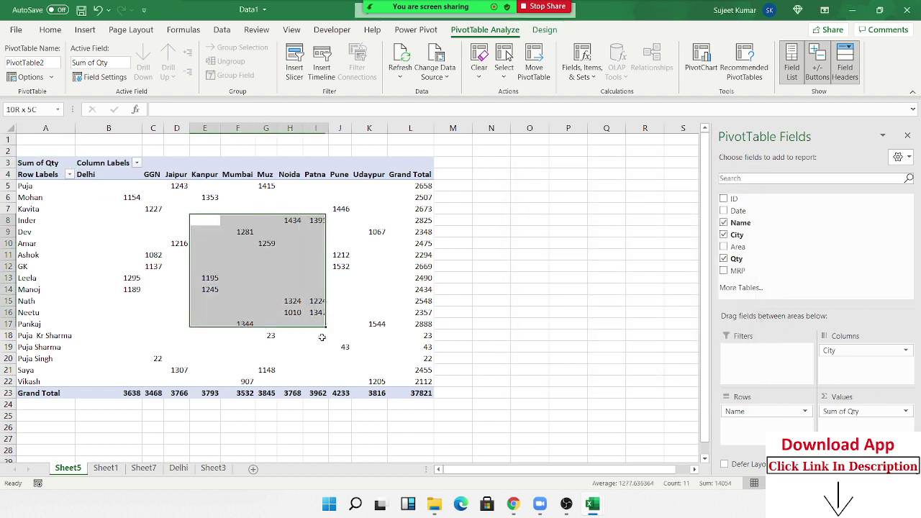
click(294, 279)
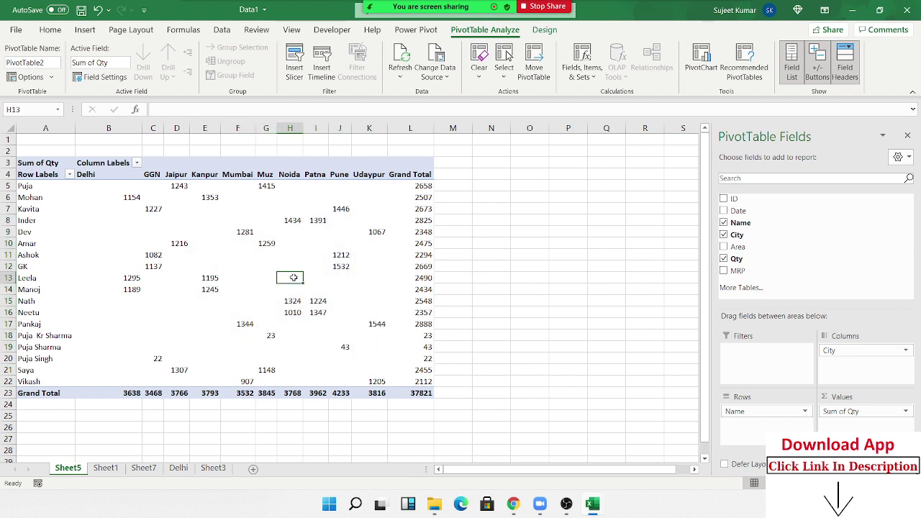
right_click(295, 278)
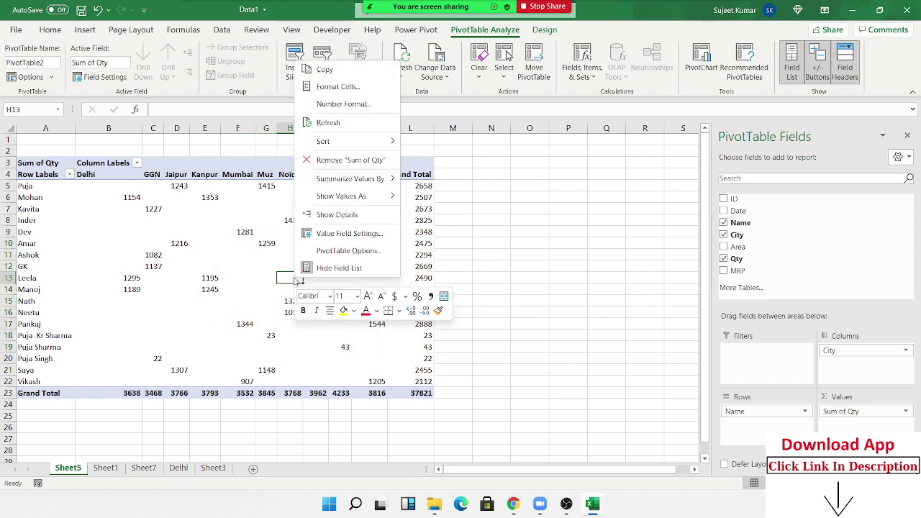
click(342, 252)
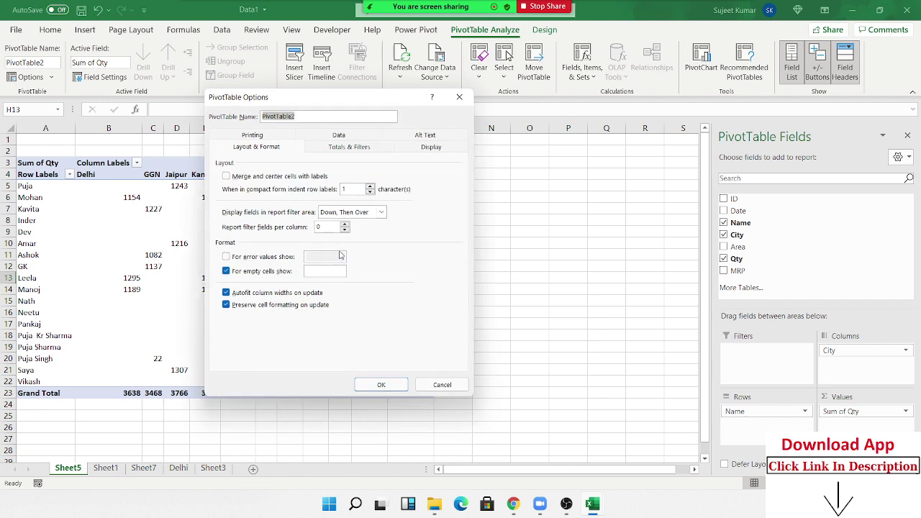
key(Escape)
Set PivotTable Options to show 0 for empty cells, then select the value cells.
right_click(227, 257)
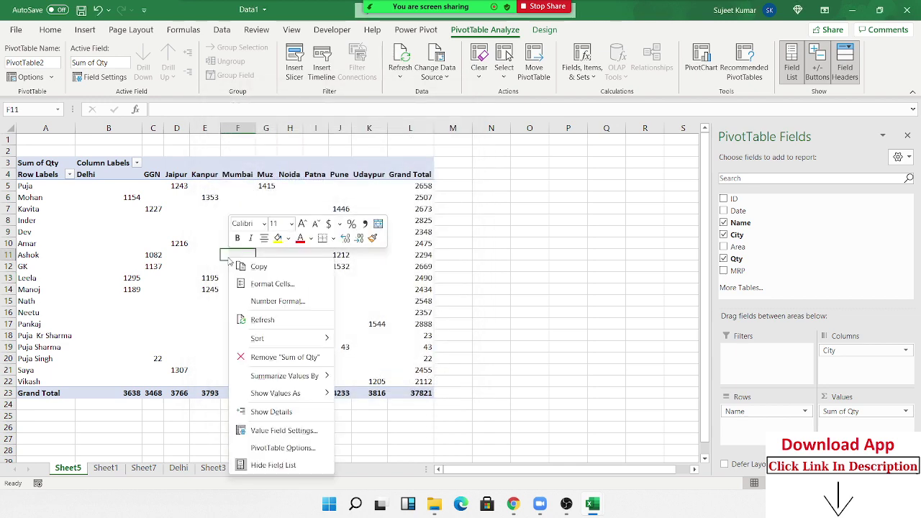
click(269, 447)
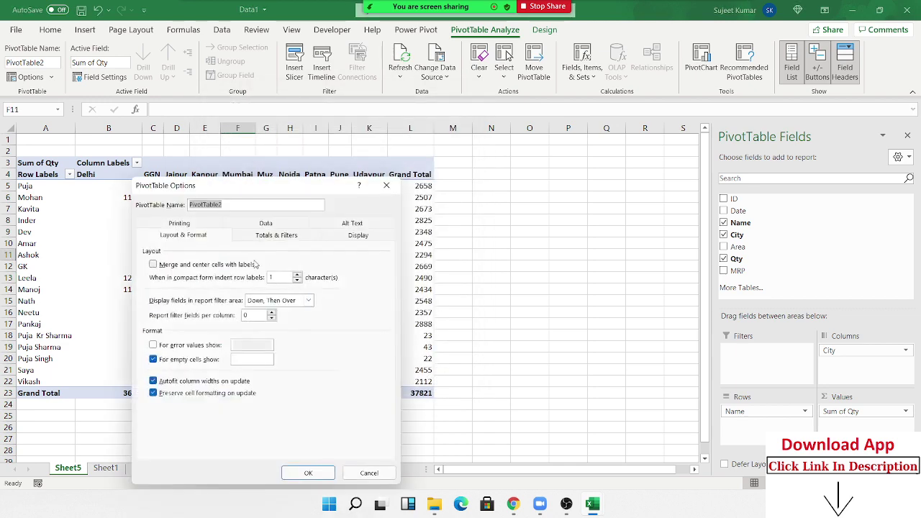
click(254, 359)
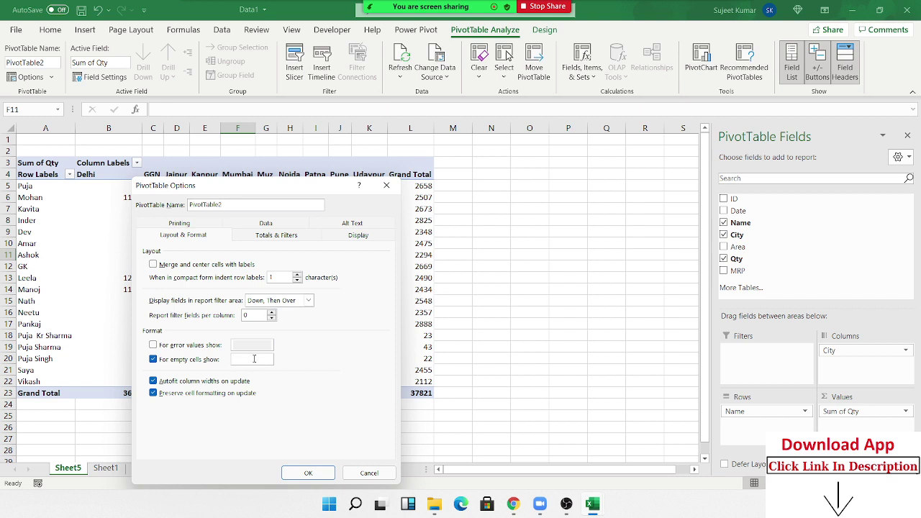
text(0)
click(309, 473)
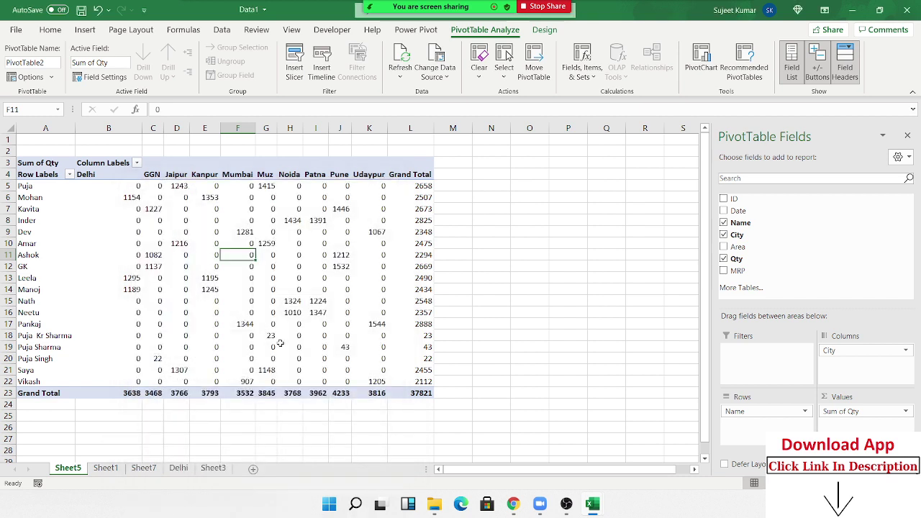
drag(426, 371, 138, 186)
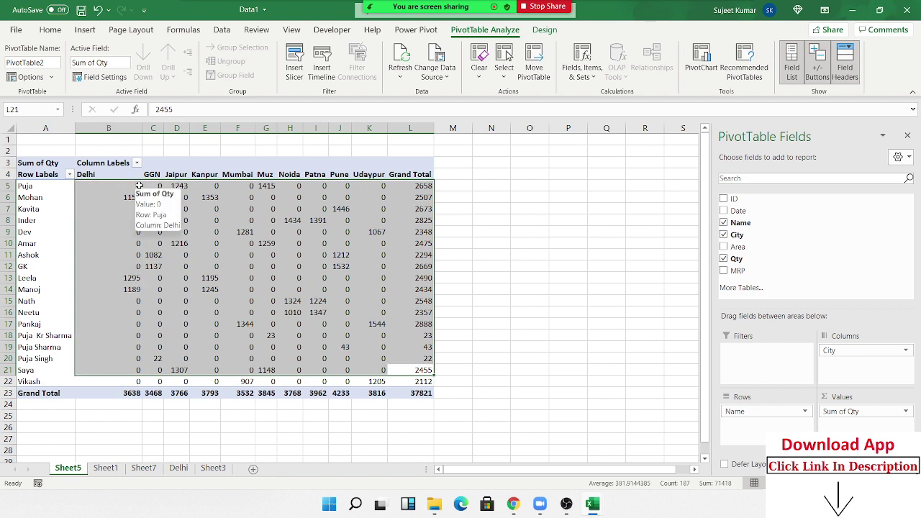
click(251, 277)
click(252, 349)
click(315, 378)
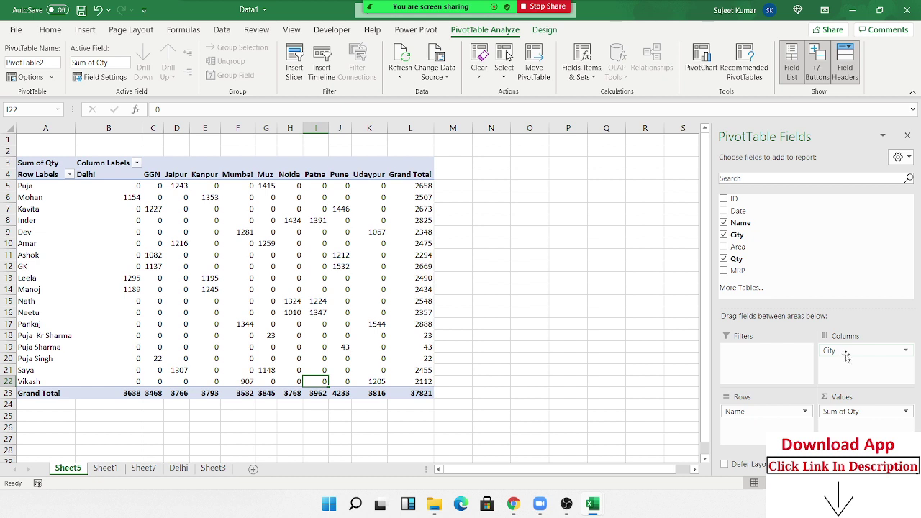
drag(844, 353, 764, 352)
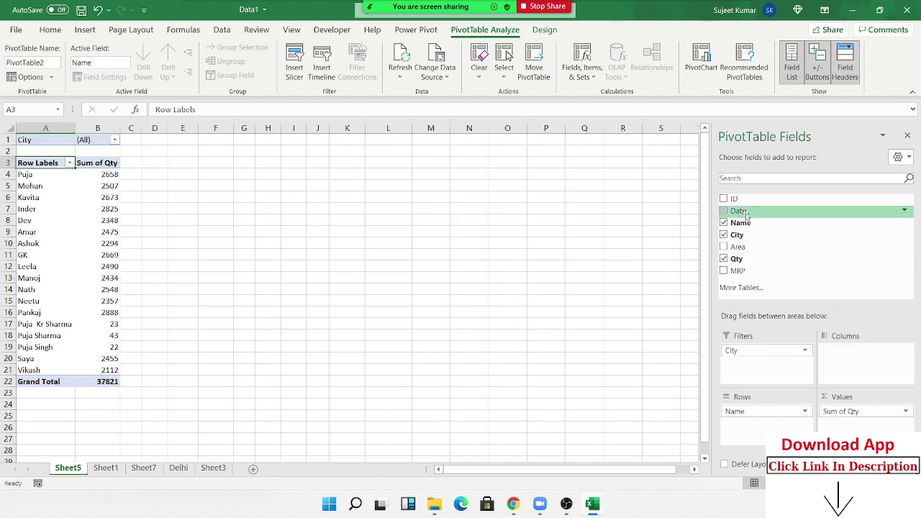
drag(739, 211, 842, 371)
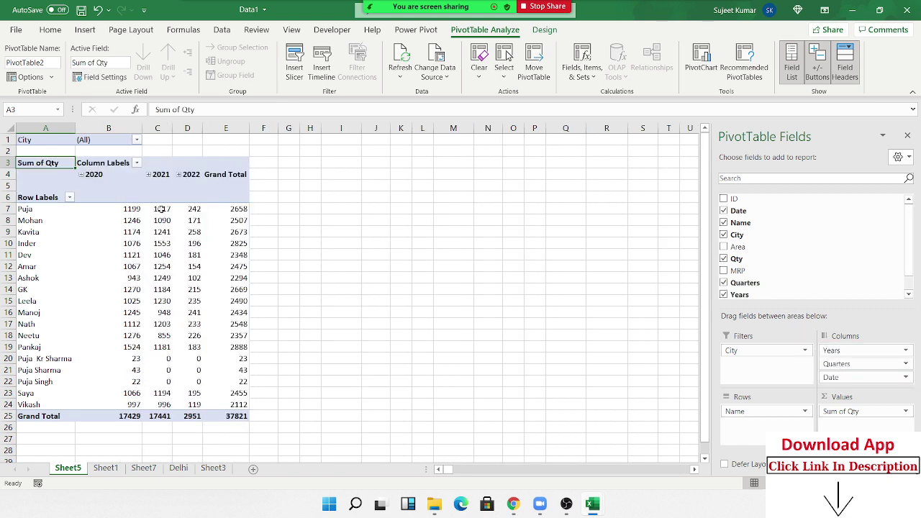
right_click(113, 175)
click(147, 328)
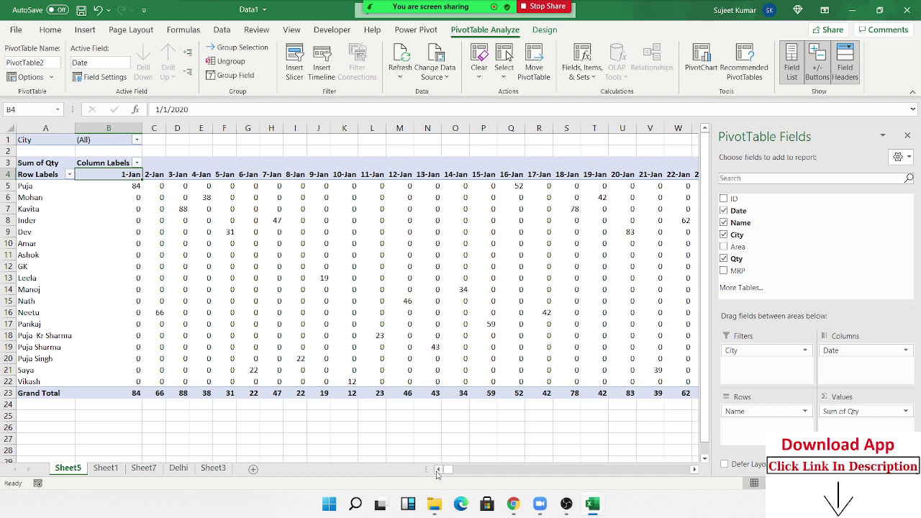
drag(447, 469, 641, 470)
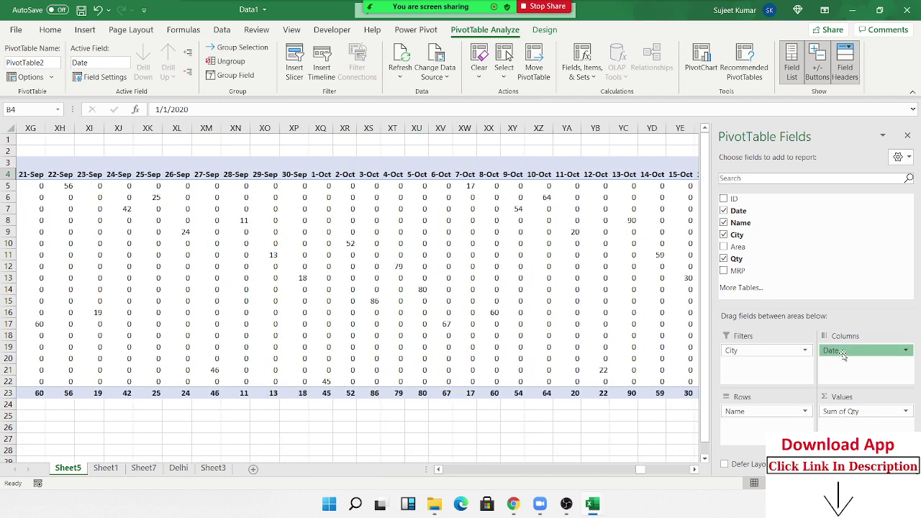
drag(842, 352, 775, 237)
mouse_move(757, 350)
mouse_down()
mouse_move(790, 367)
mouse_move(864, 356)
mouse_up()
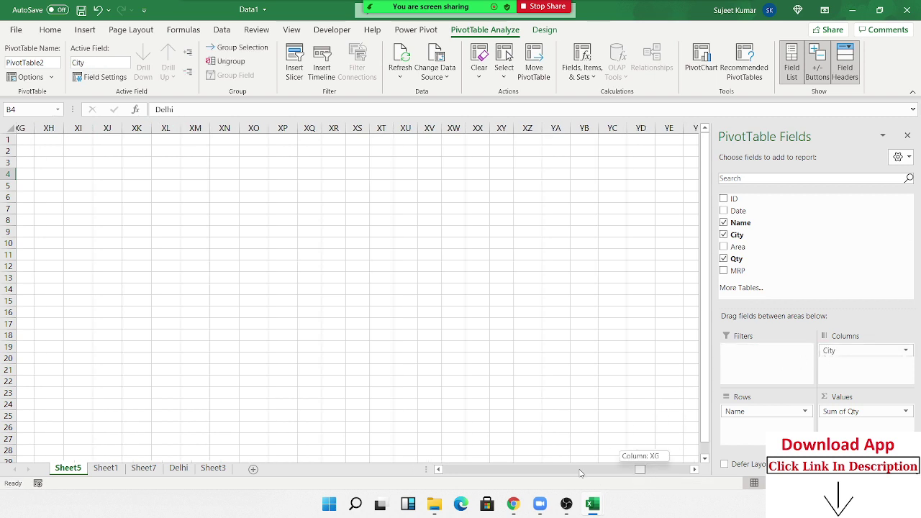
drag(640, 469, 397, 436)
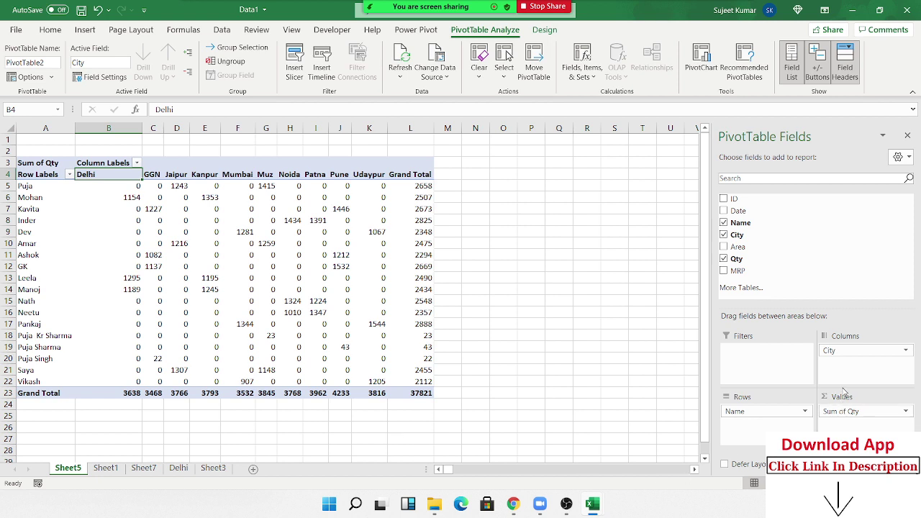
Move City into Rows above Name, then collapse the Delhi and GGN groups.
drag(864, 352, 781, 424)
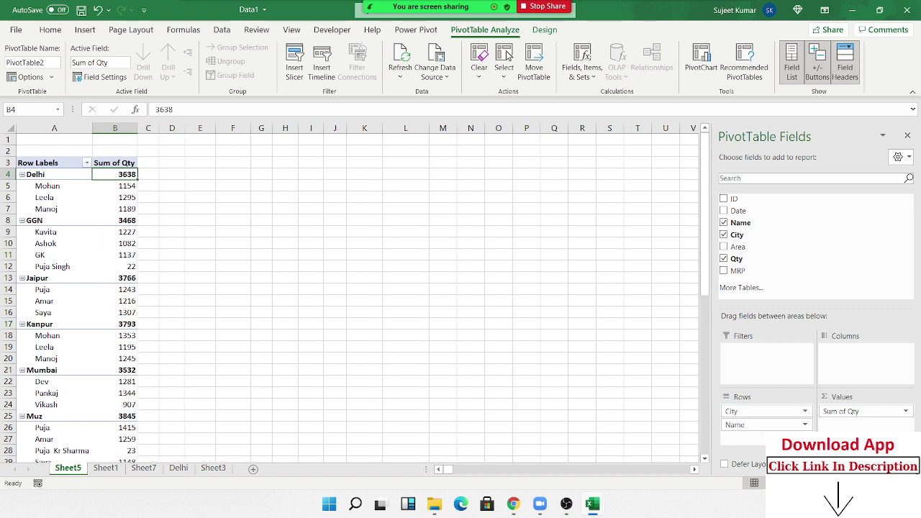
click(22, 175)
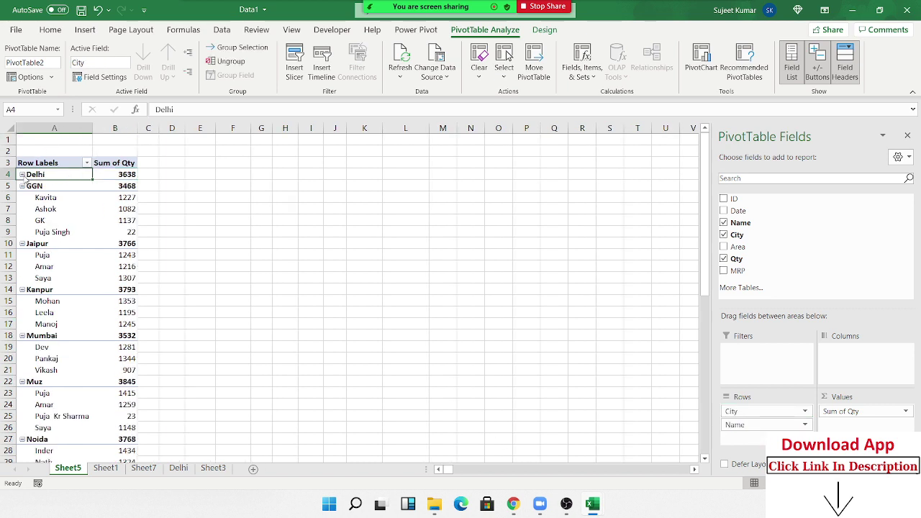
click(22, 186)
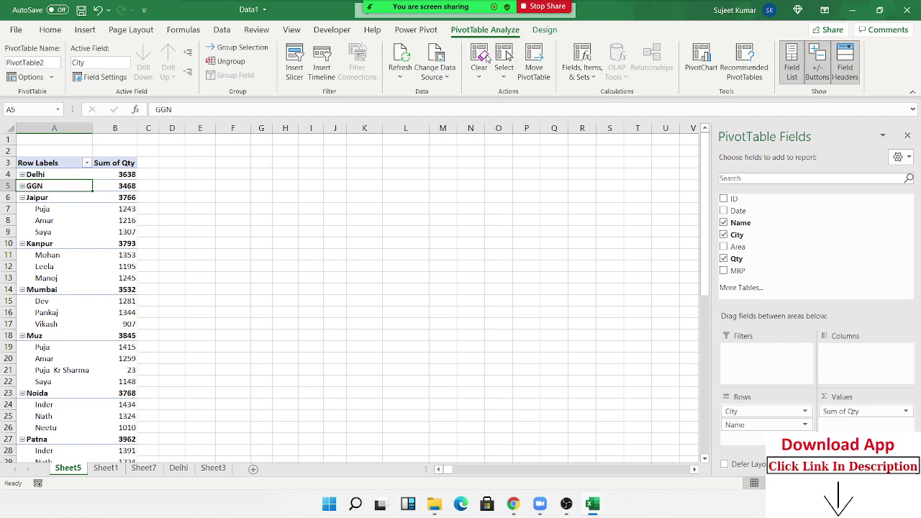
Try Collapse Field and Expand Field, leaving all cities collapsed to their totals.
click(188, 74)
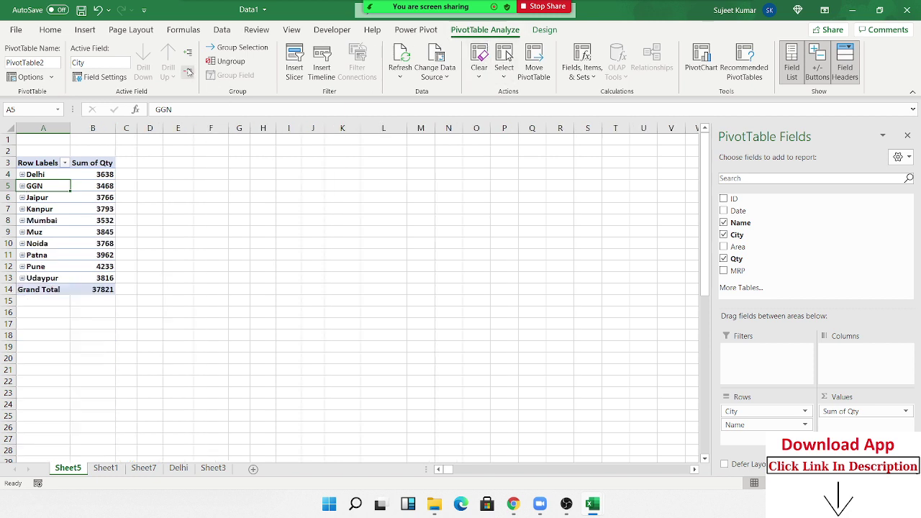
click(188, 52)
click(188, 74)
click(166, 277)
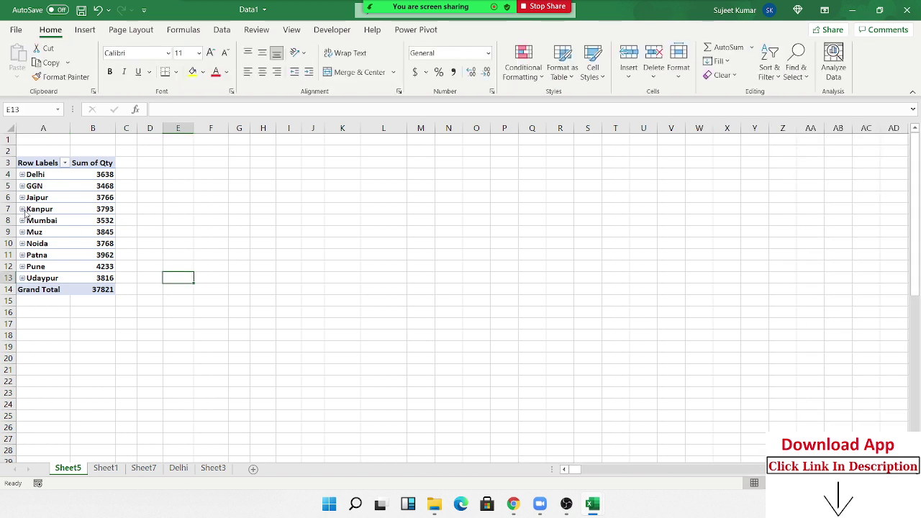
Expand and collapse Jaipur, then expand every city with Expand Field.
click(45, 197)
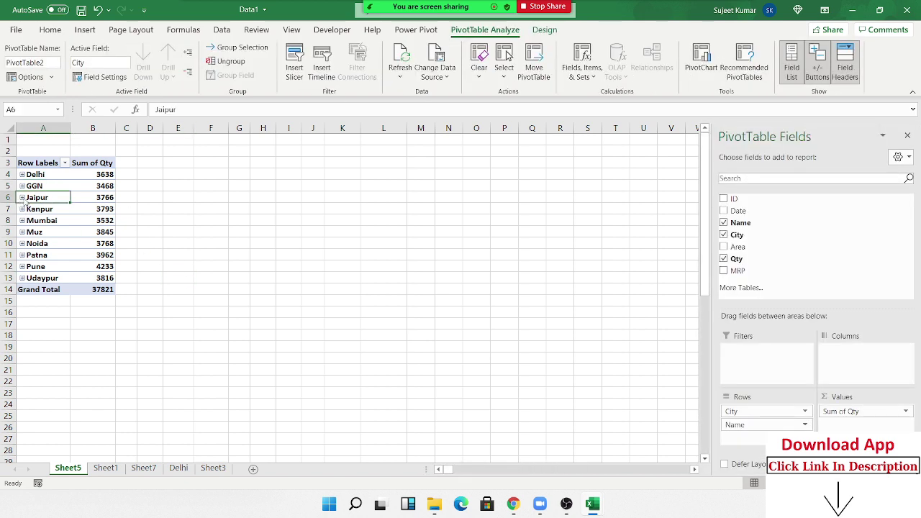
click(22, 199)
drag(26, 209, 42, 233)
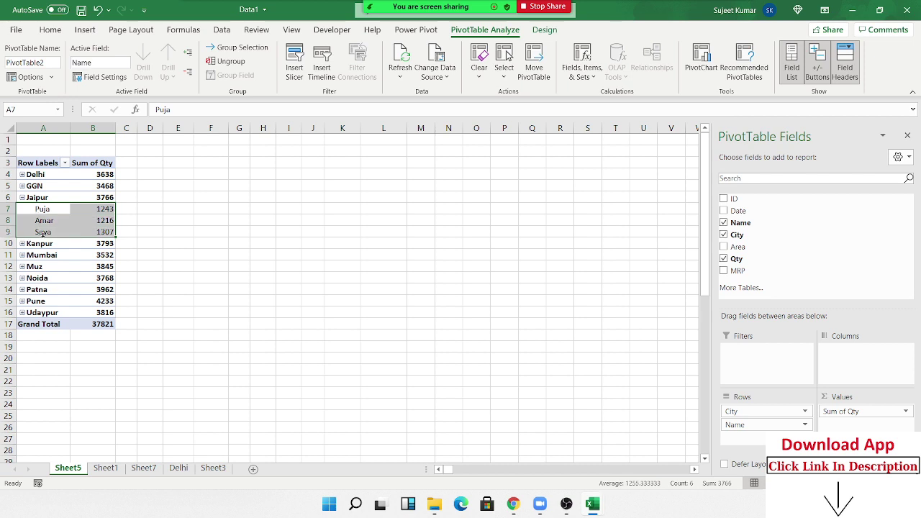
click(22, 197)
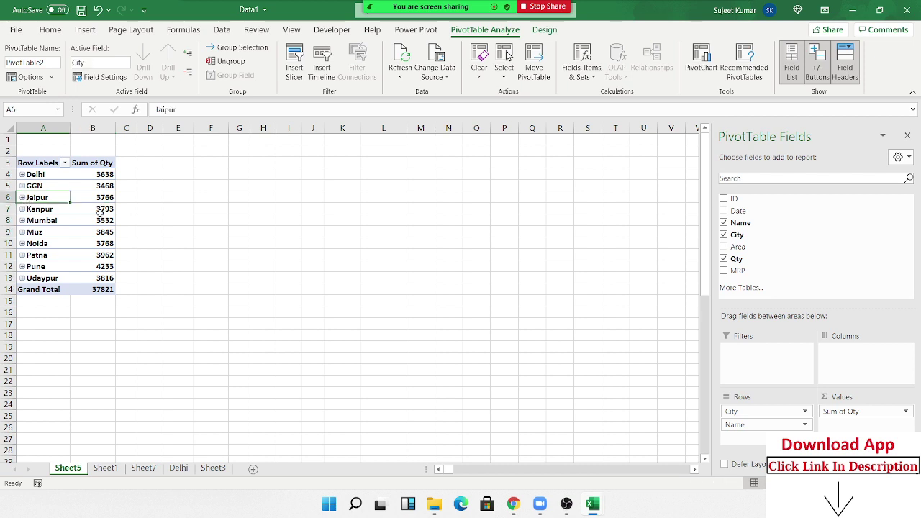
click(187, 53)
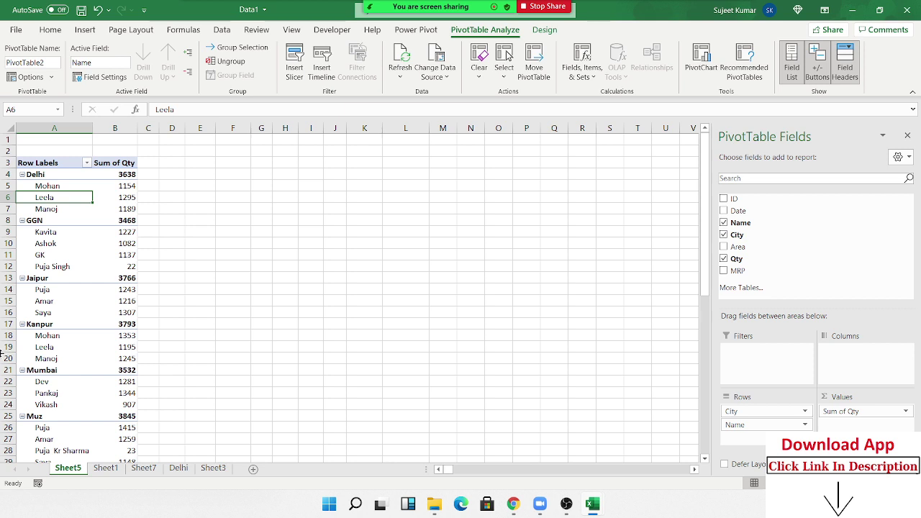
Copy column A's row labels and paste them into column L.
click(66, 130)
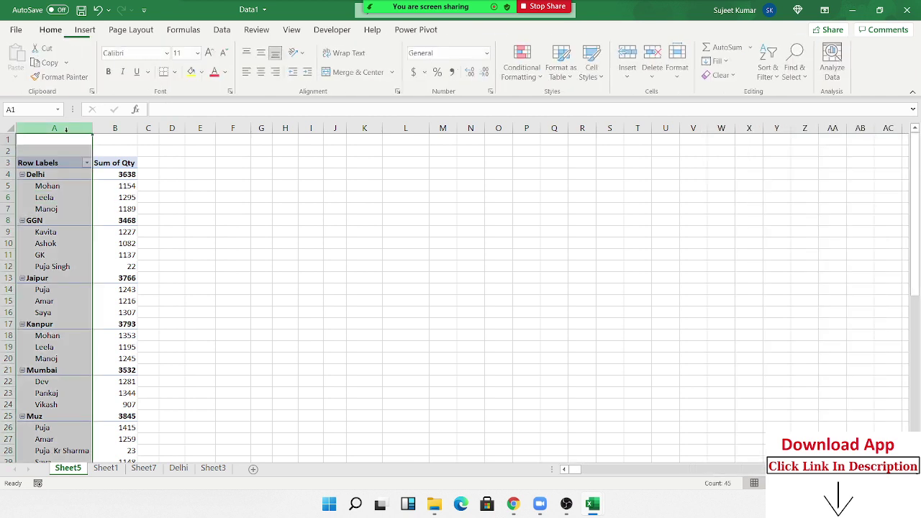
key(ctrl+c)
click(401, 135)
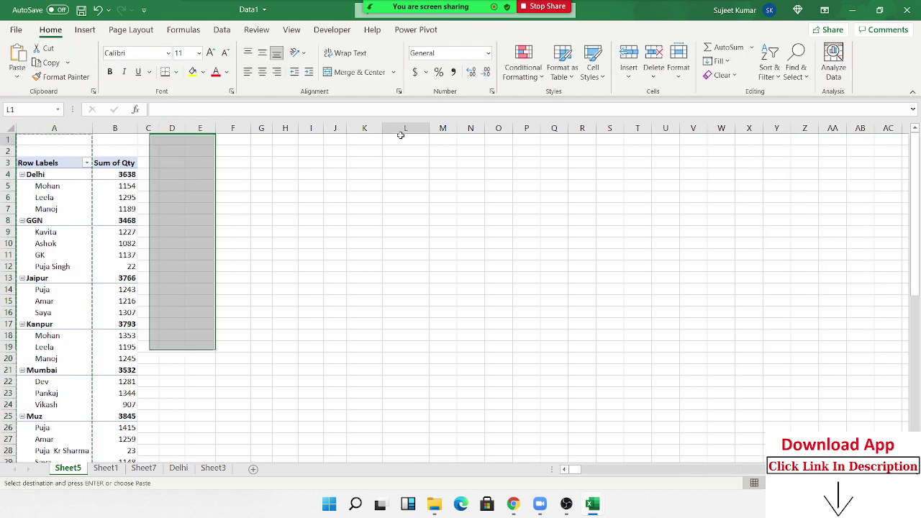
key(ctrl+v)
right_click(395, 186)
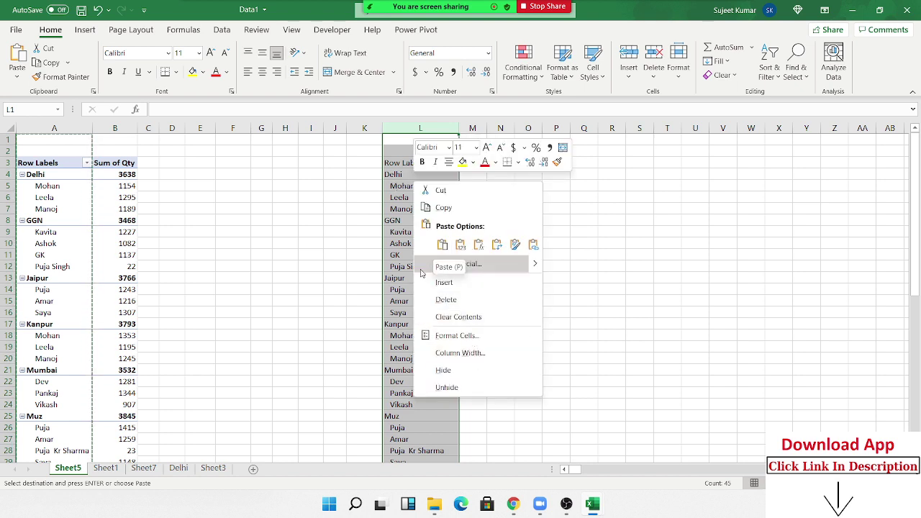
key(Escape)
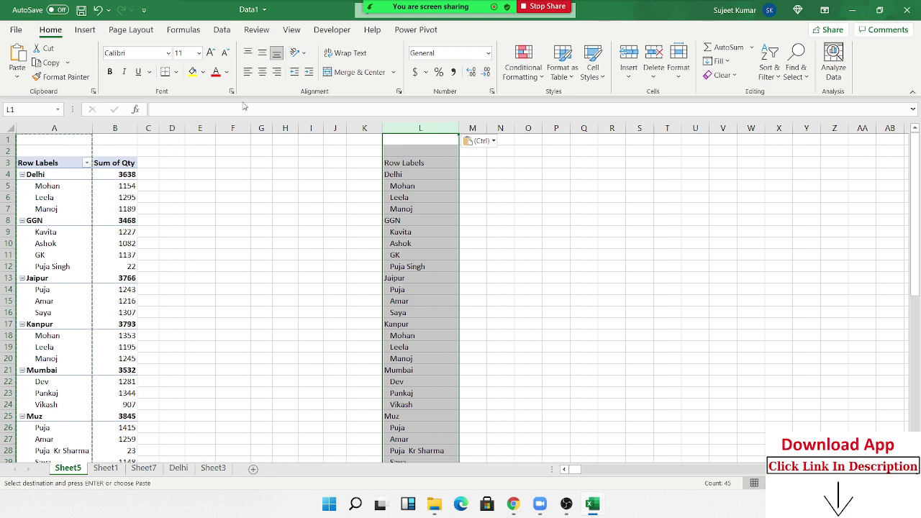
Left-align then delete the pasted labels in column L, and select the name entries.
key(Escape)
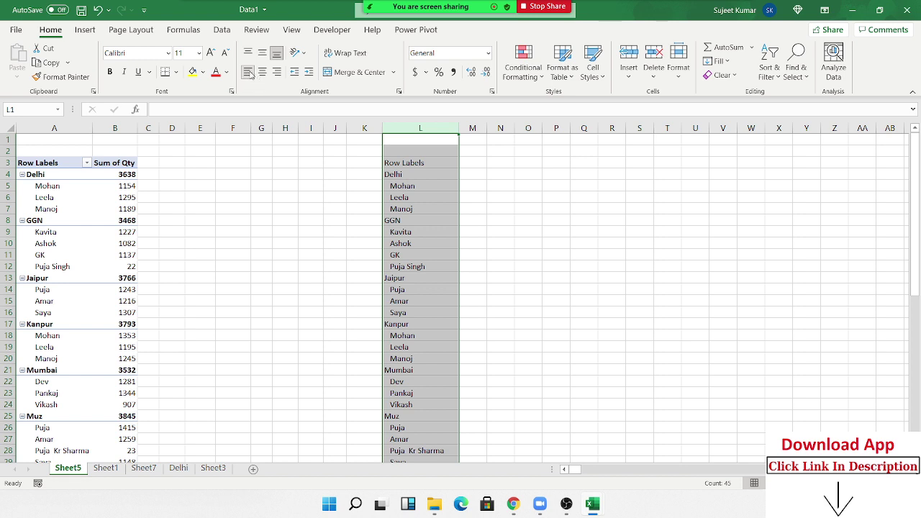
click(249, 74)
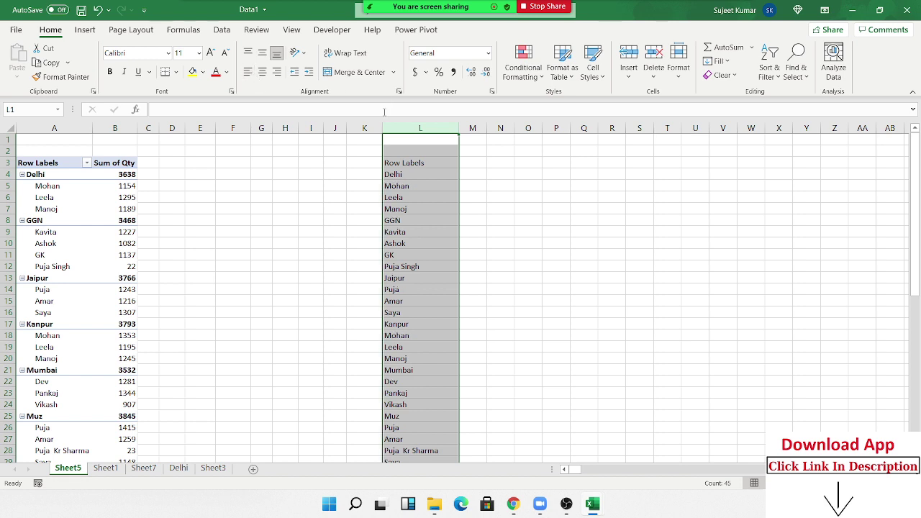
key(Delete)
click(57, 207)
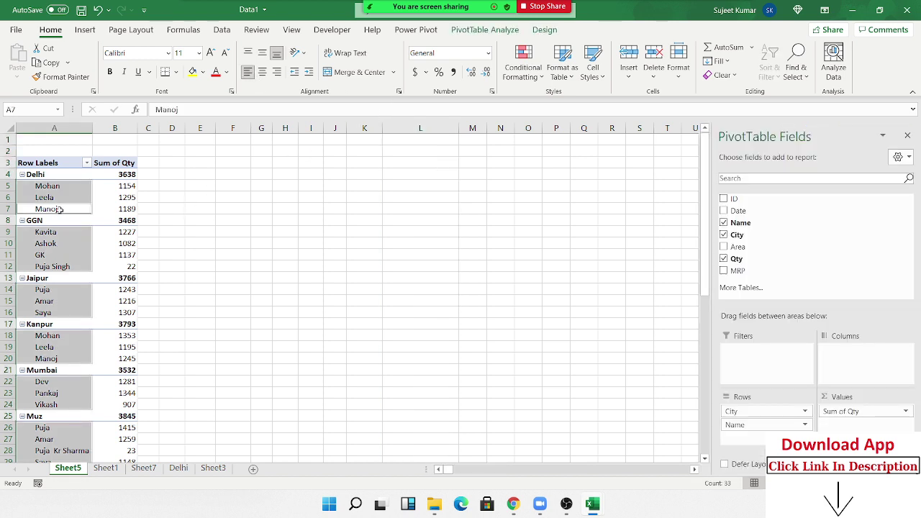
Switch the pivot table's report layout to Tabular Form.
click(63, 166)
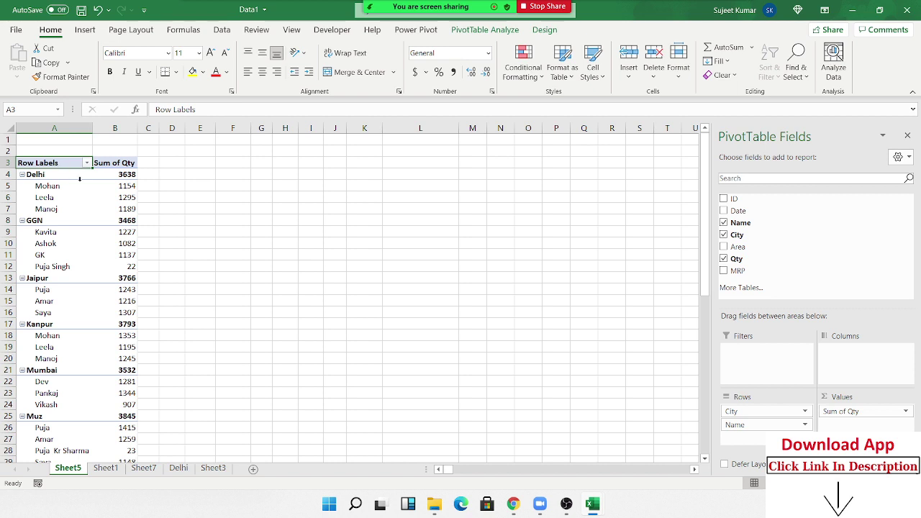
click(68, 202)
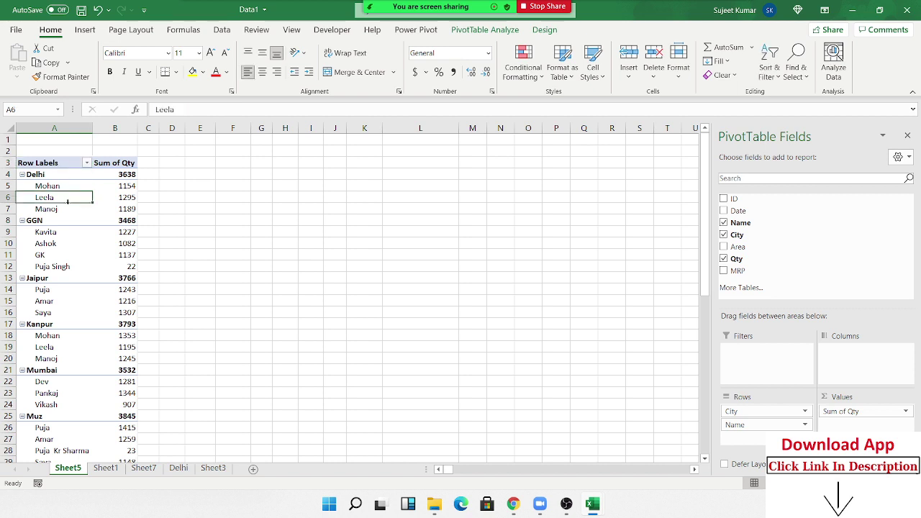
click(549, 30)
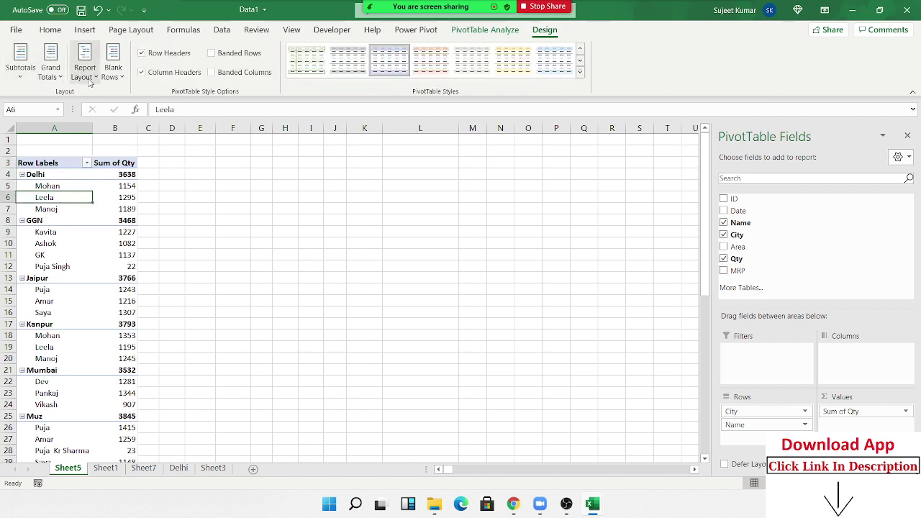
click(84, 71)
click(134, 166)
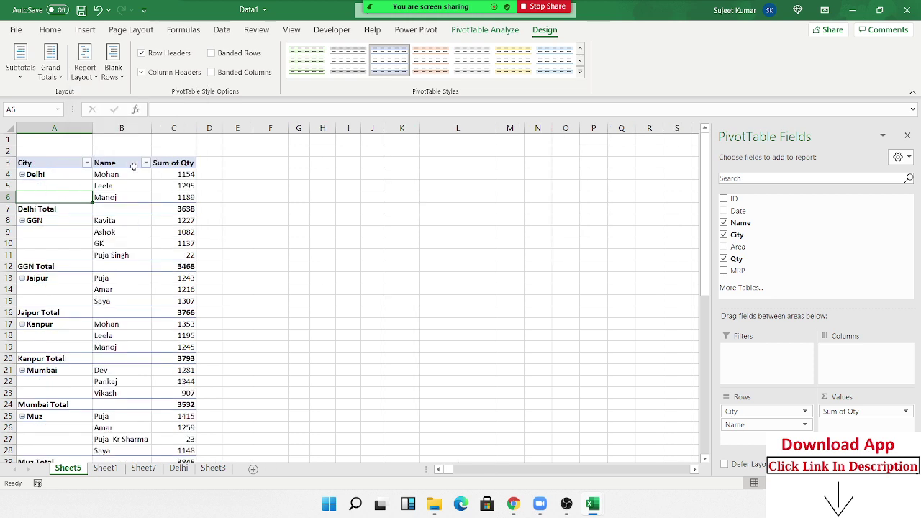
scroll(192, 308, down, 5)
scroll(192, 308, up, 5)
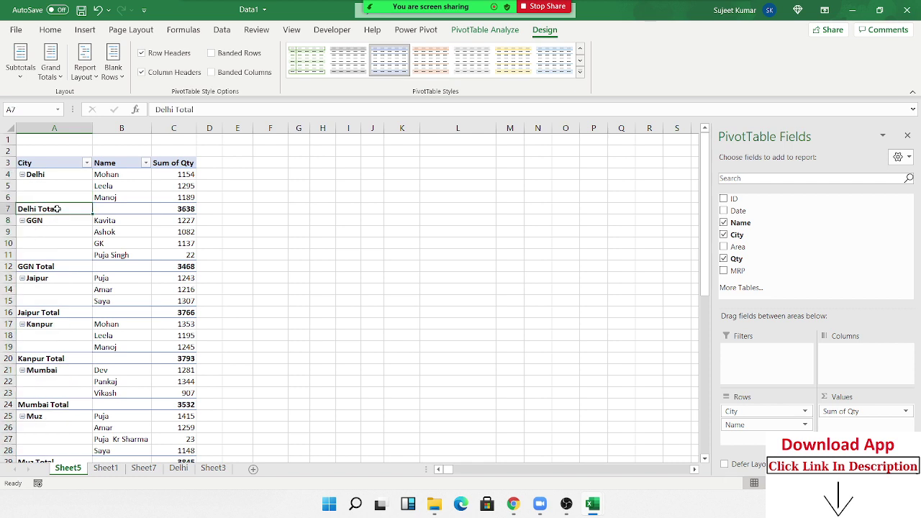
Turn off the Subtotal "City" rows, re-enable them briefly, then remove them again.
right_click(59, 210)
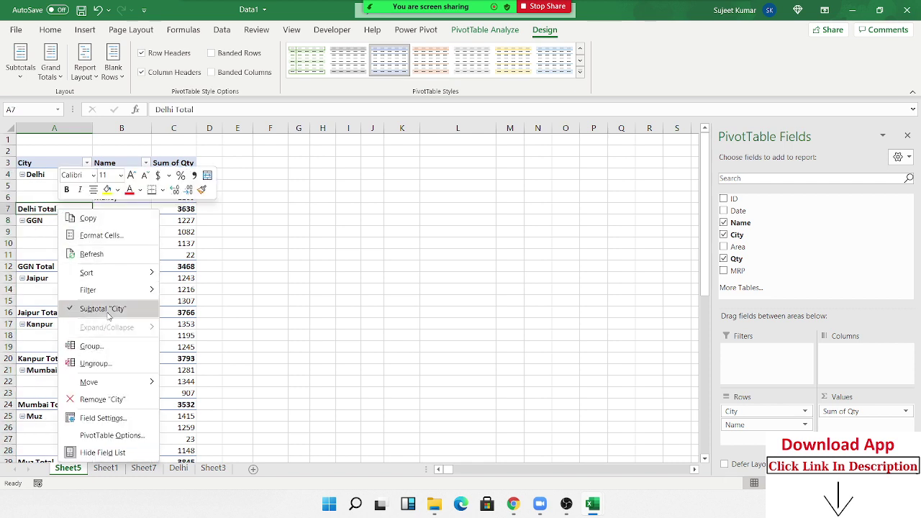
click(109, 309)
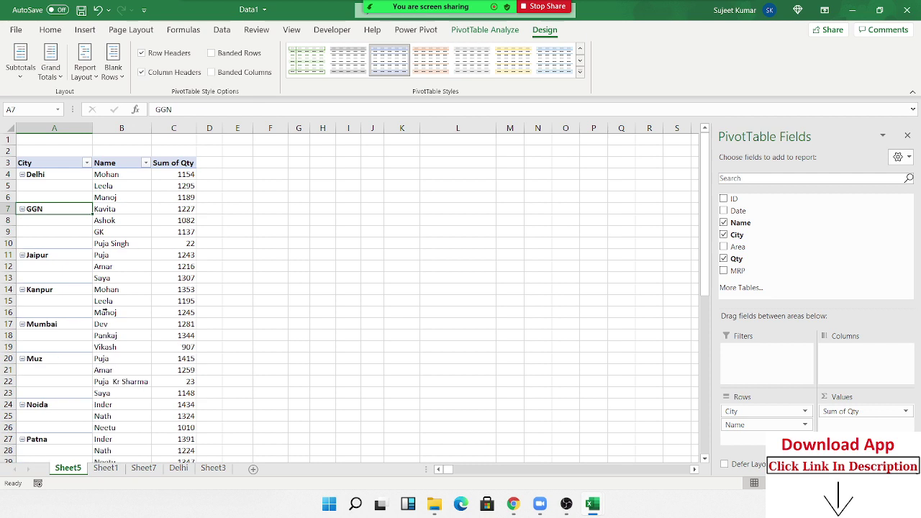
right_click(57, 209)
click(81, 311)
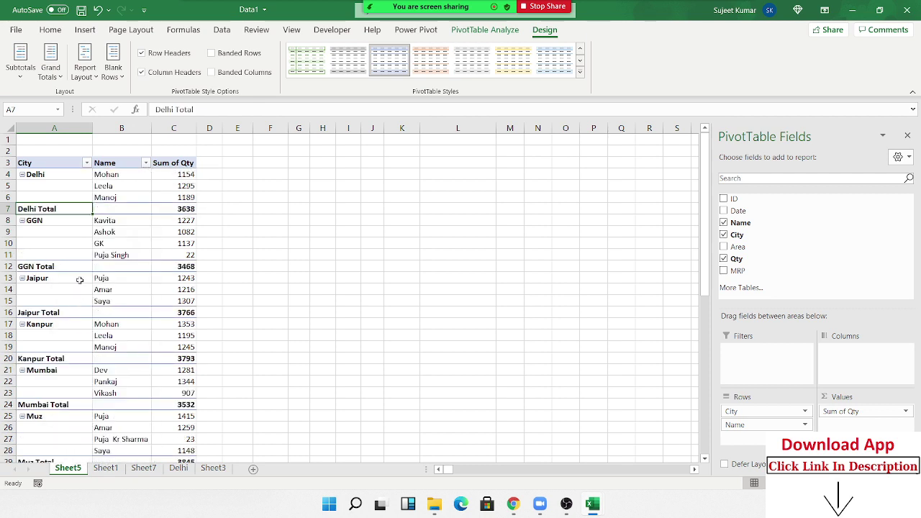
right_click(58, 209)
click(94, 311)
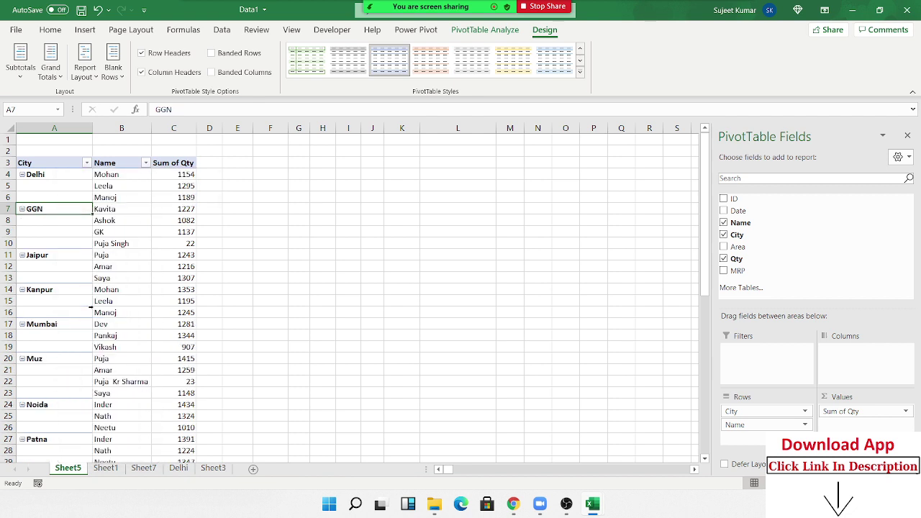
click(105, 244)
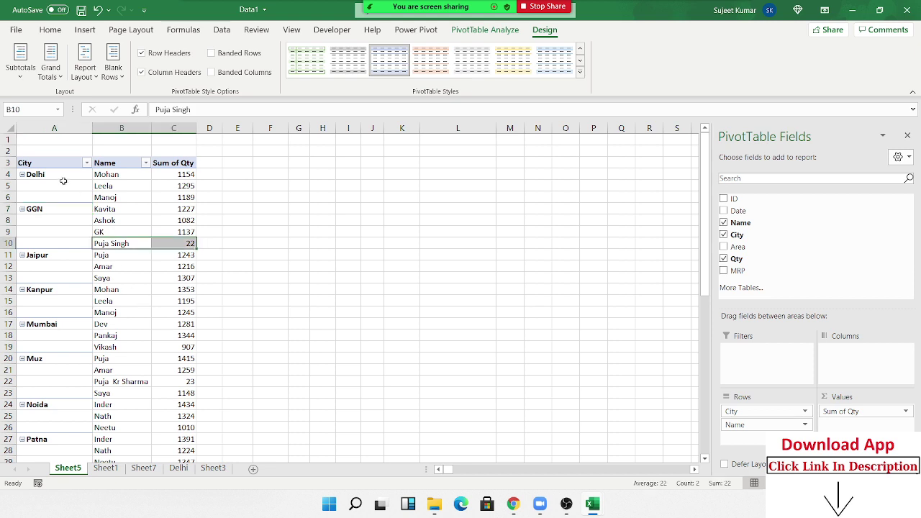
mouse_move(64, 185)
mouse_down()
mouse_move(62, 204)
mouse_move(56, 196)
mouse_up()
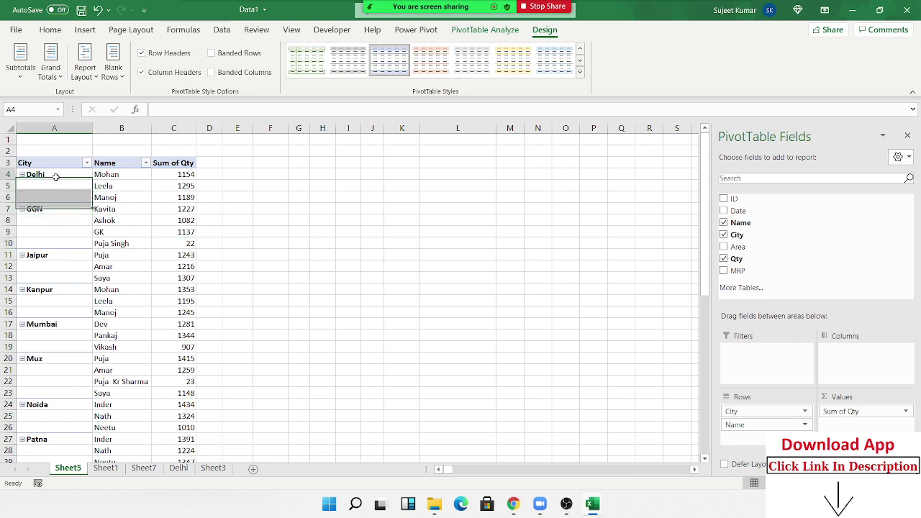
click(64, 230)
drag(63, 213, 60, 350)
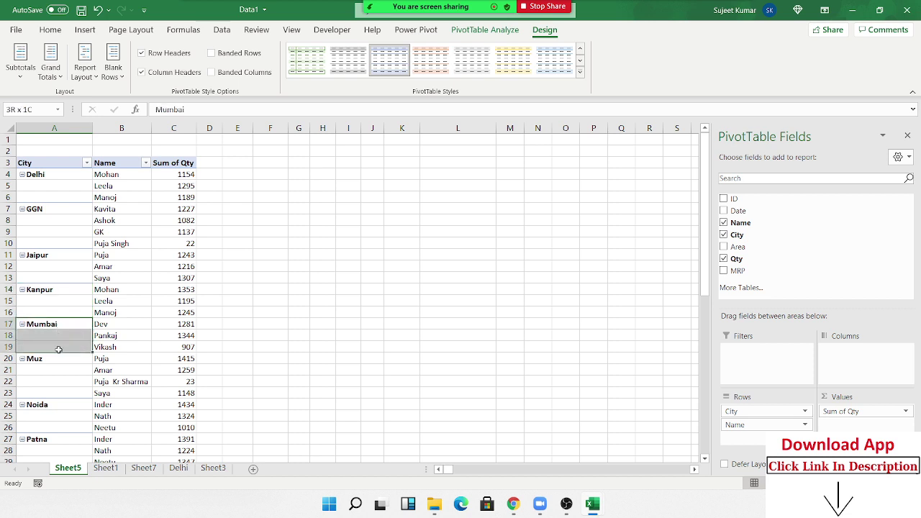
click(86, 196)
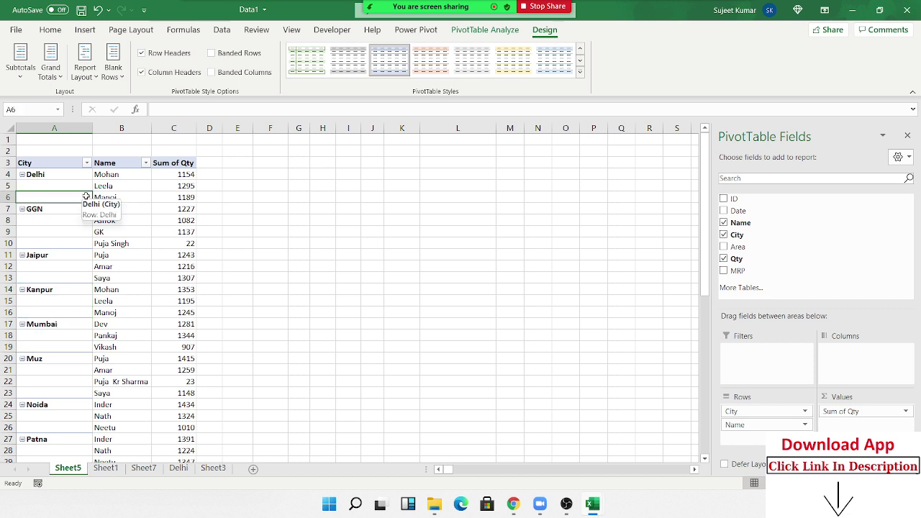
click(220, 30)
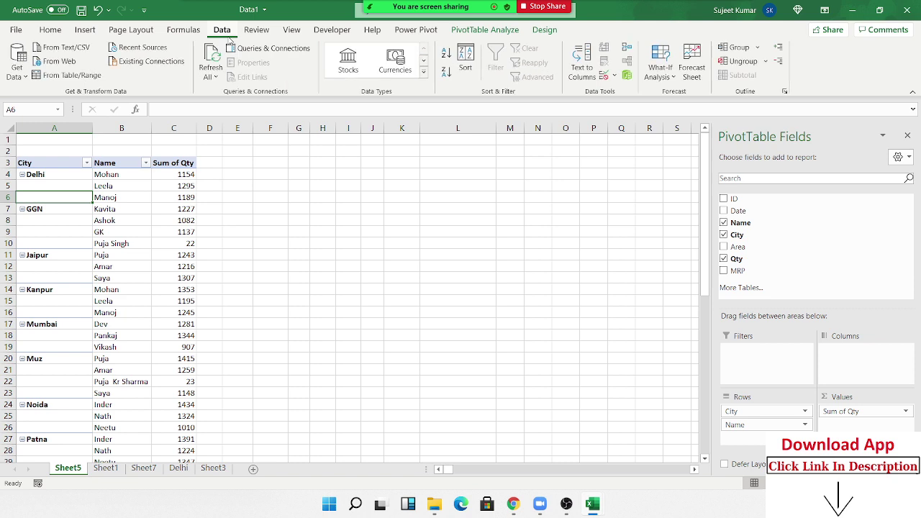
click(462, 31)
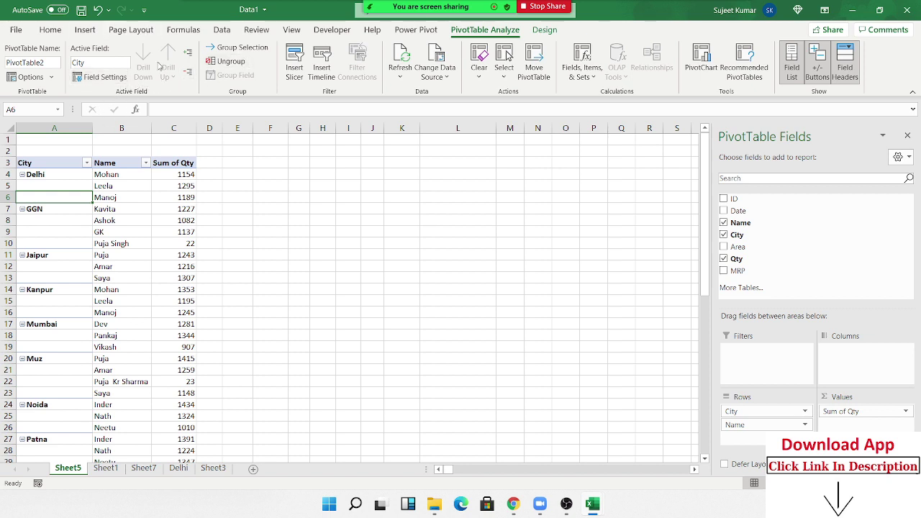
click(545, 30)
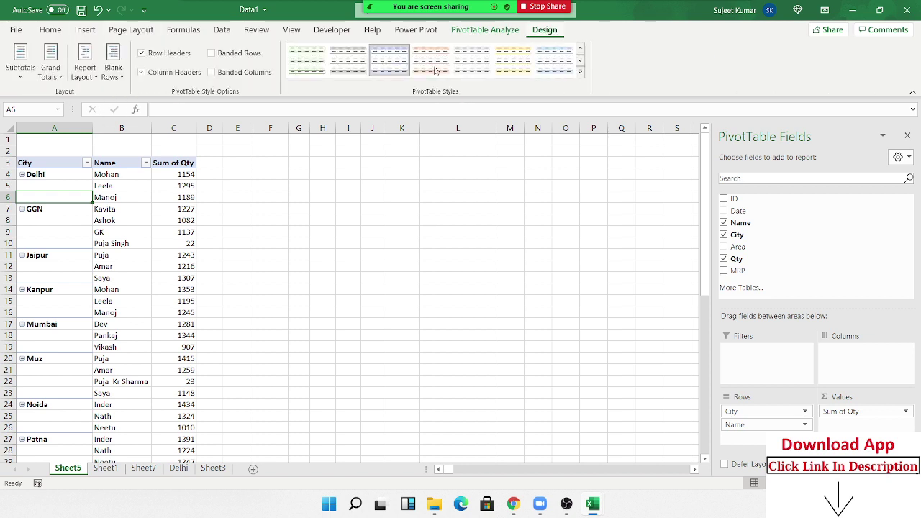
click(85, 72)
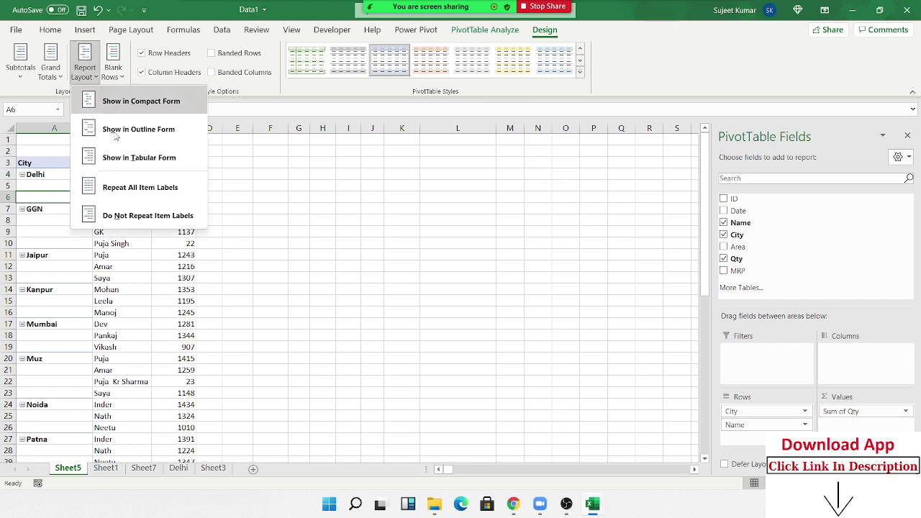
click(130, 188)
scroll(88, 208, down, 6)
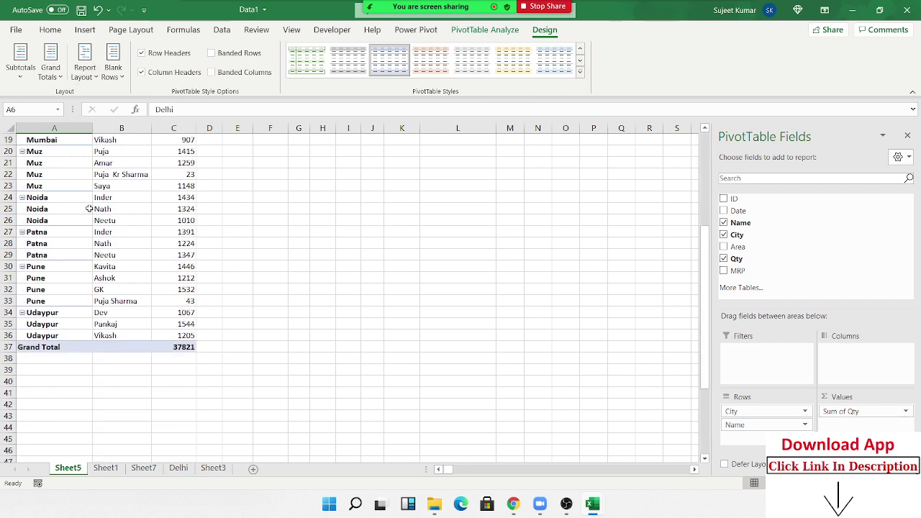
scroll(88, 209, down, 1)
scroll(89, 208, up, 6)
scroll(89, 208, up, 1)
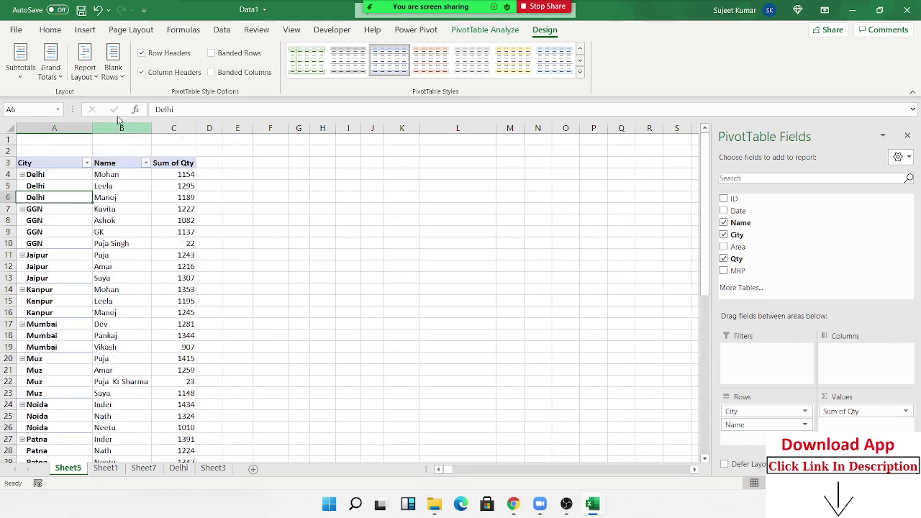
click(120, 74)
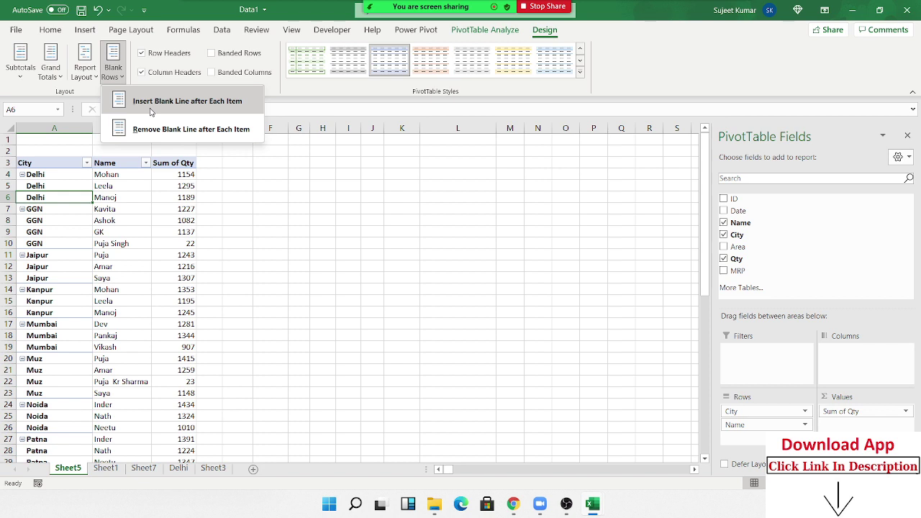
click(153, 112)
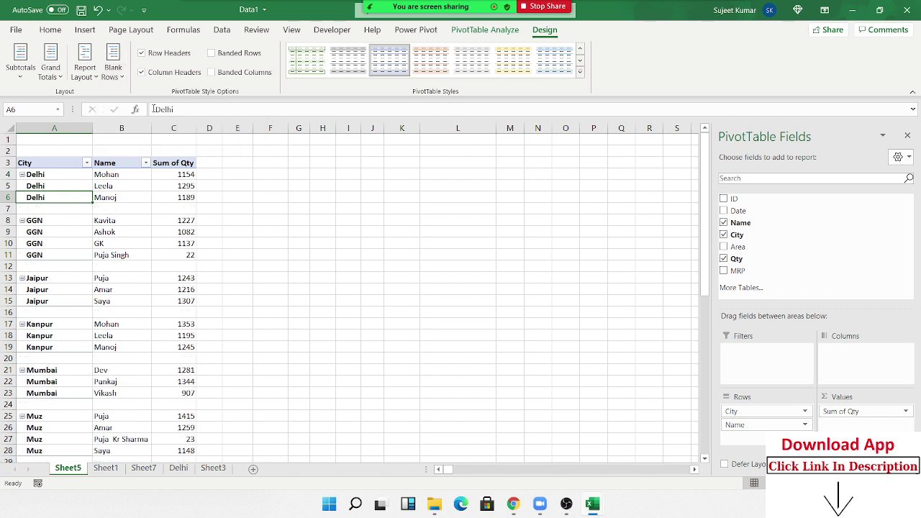
scroll(94, 216, down, 5)
scroll(93, 216, up, 4)
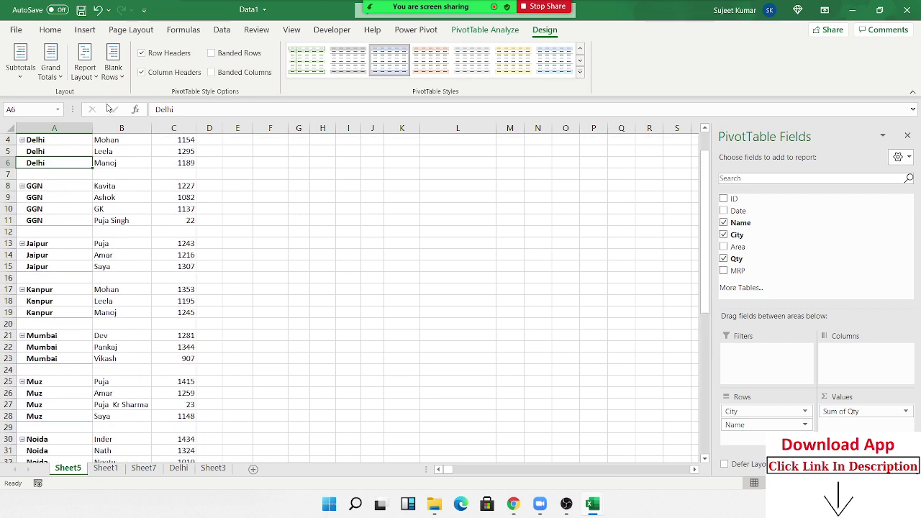
click(111, 79)
click(154, 131)
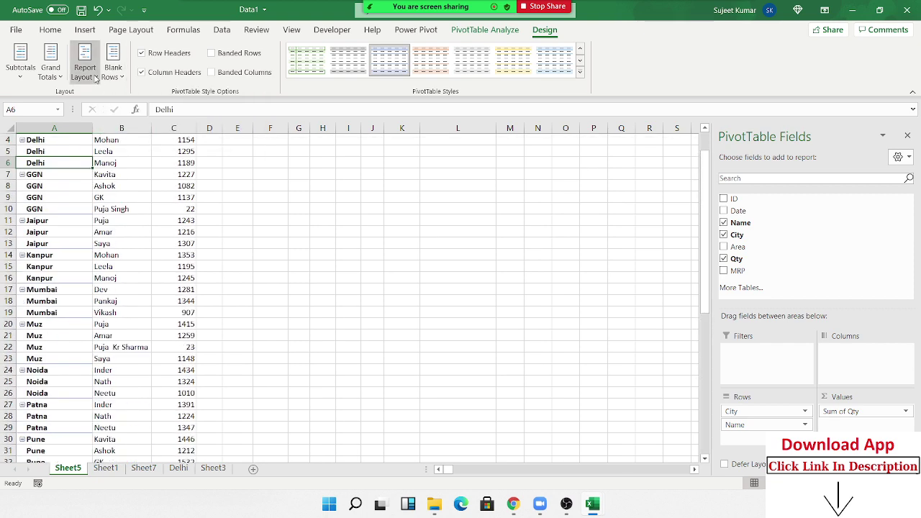
click(85, 71)
click(115, 215)
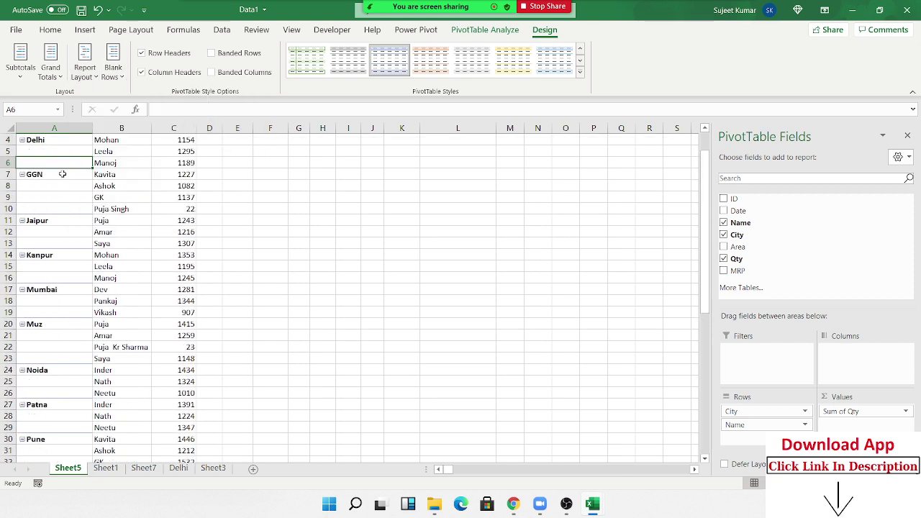
drag(62, 175, 60, 198)
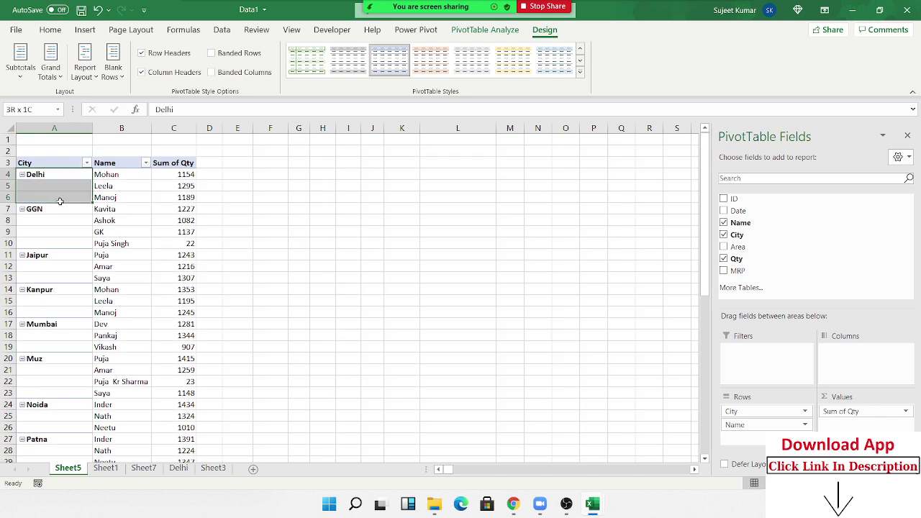
click(50, 31)
click(354, 72)
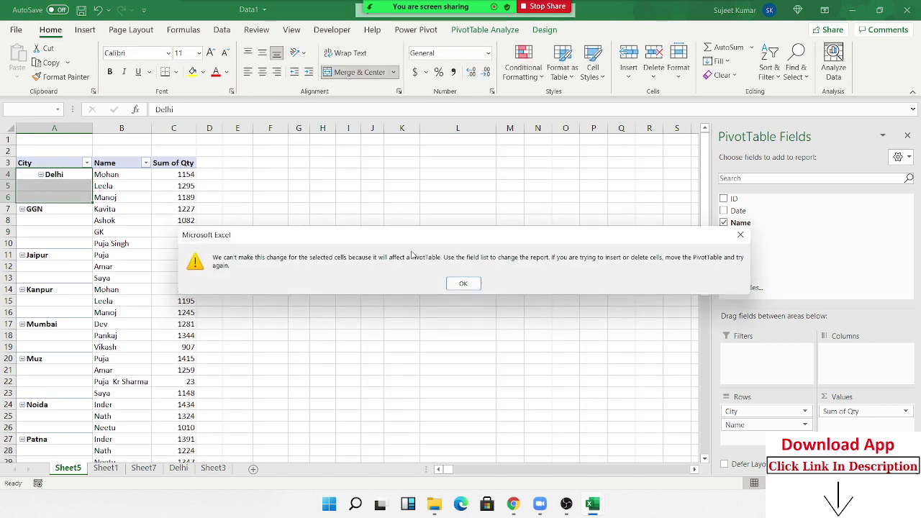
click(464, 285)
click(151, 220)
right_click(151, 219)
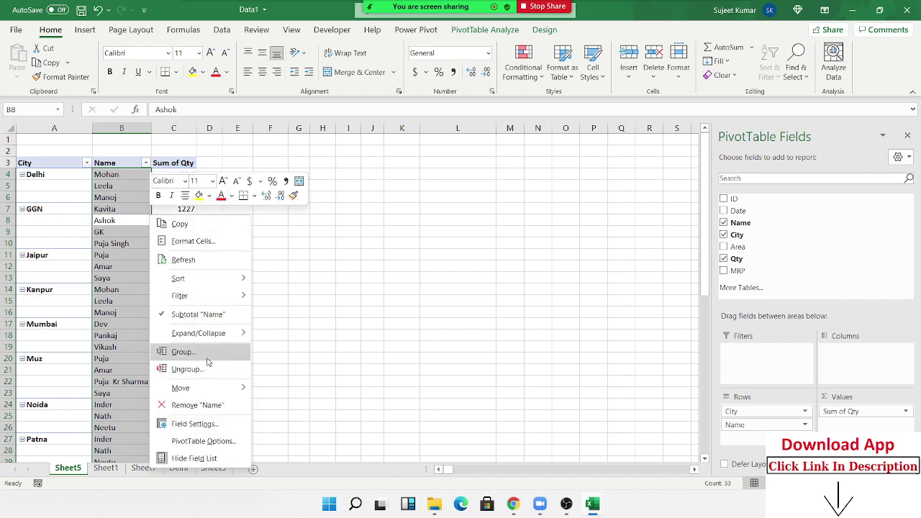
click(215, 441)
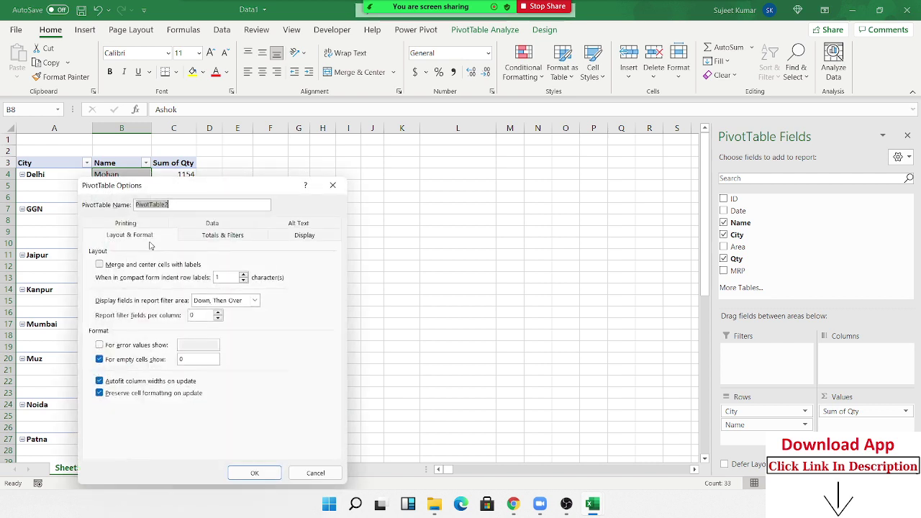
click(102, 266)
click(256, 472)
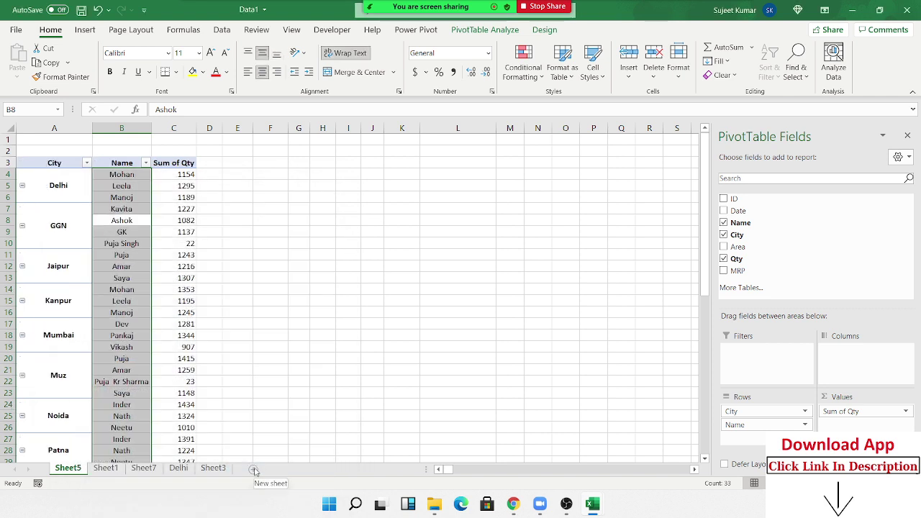
click(53, 199)
click(140, 197)
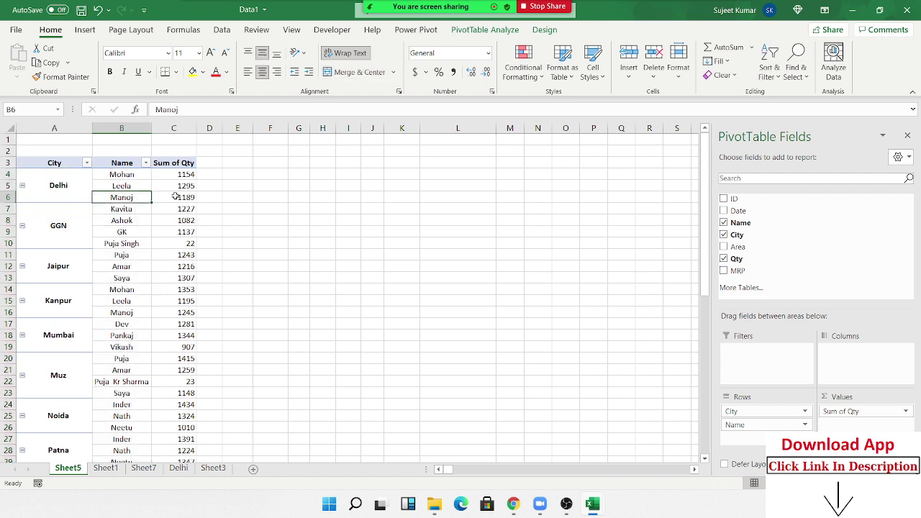
key(Right)
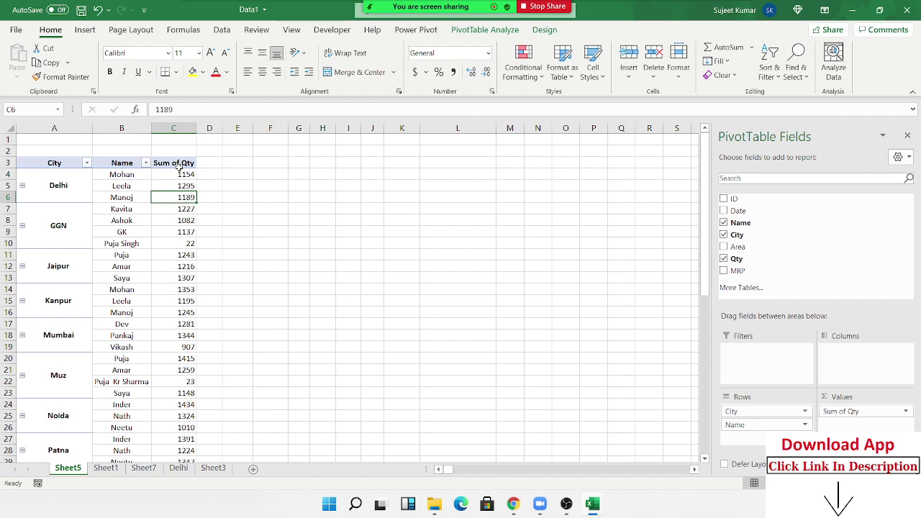
Drill into the 1189 Delhi total in C6, listing its 26 source records on Sheet6.
click(116, 474)
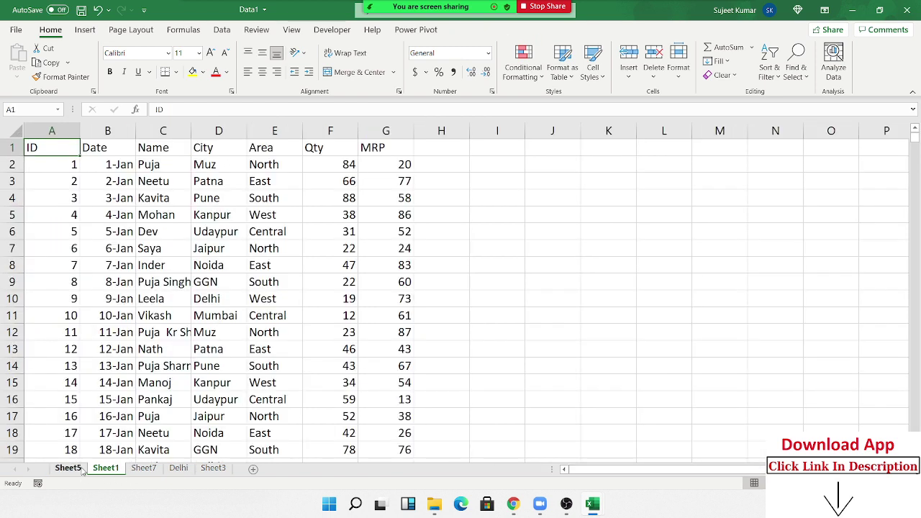
click(68, 468)
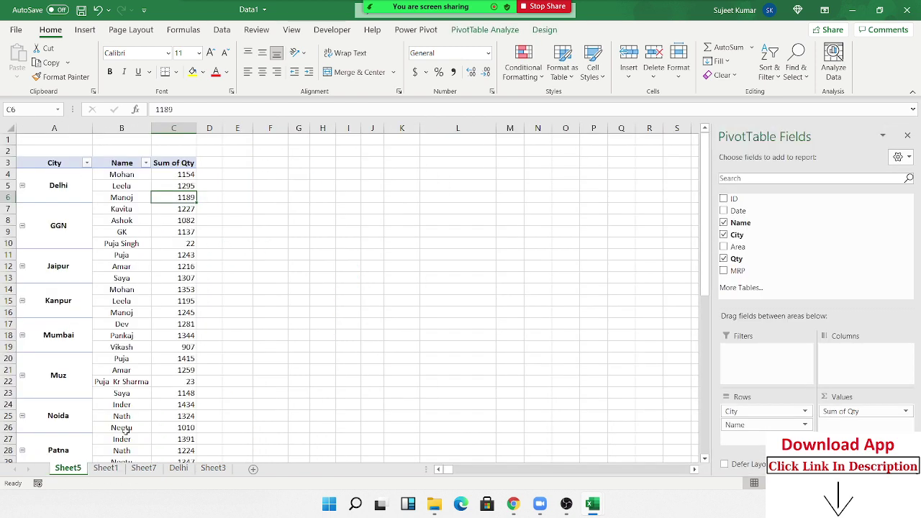
double_click(191, 196)
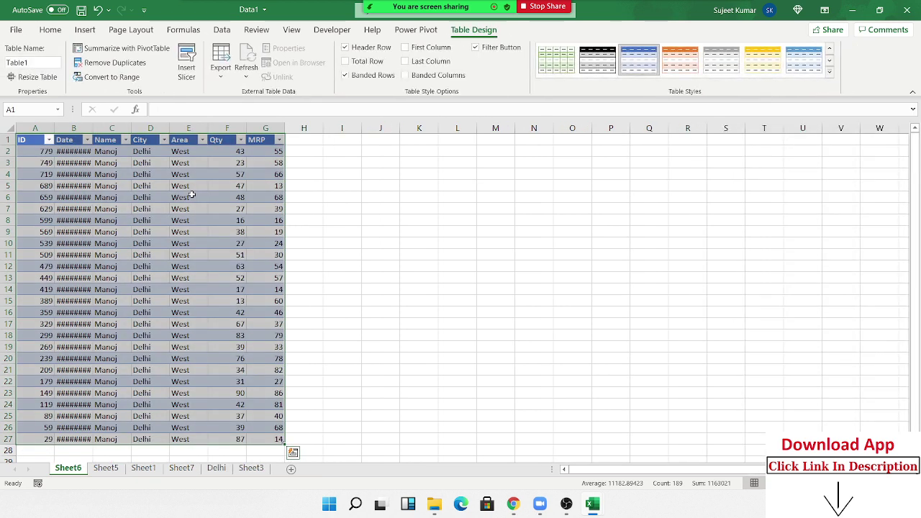
scroll(193, 257, down, 5)
scroll(192, 257, up, 5)
Permanently delete the Sheet6 drill-down sheet.
right_click(76, 472)
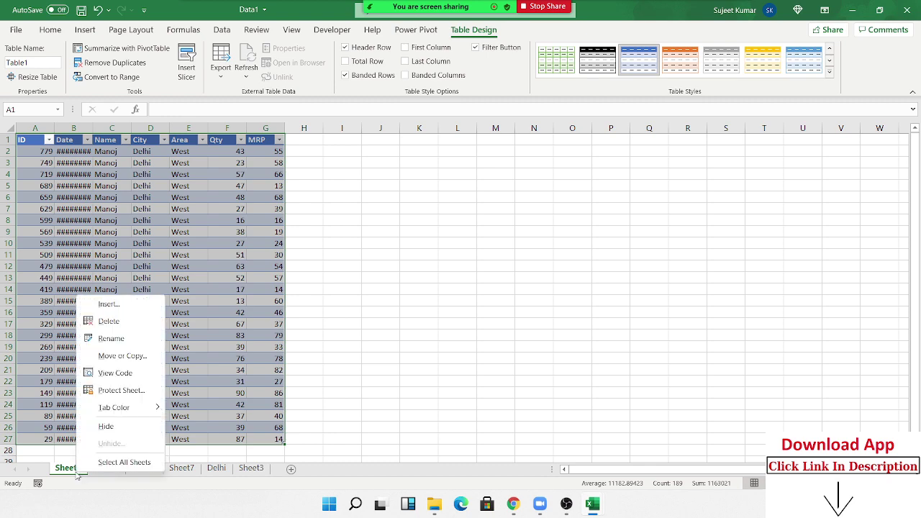
click(109, 321)
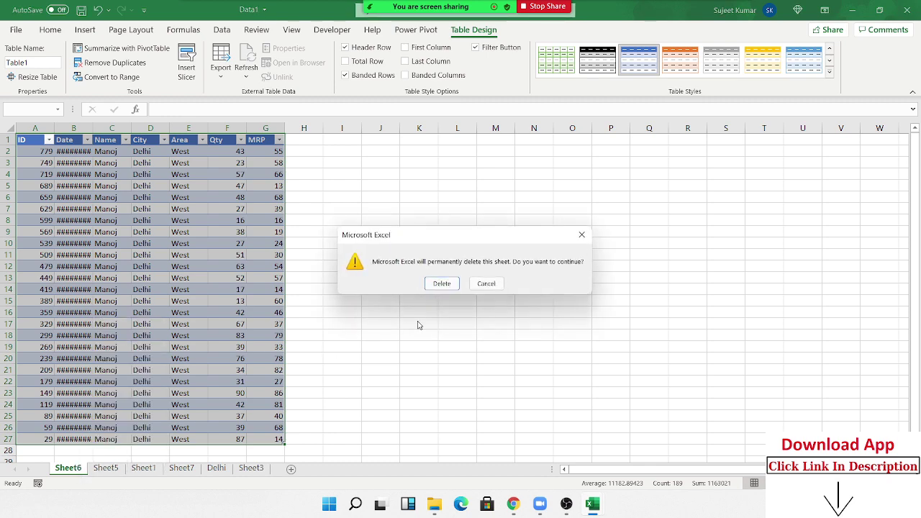
click(442, 283)
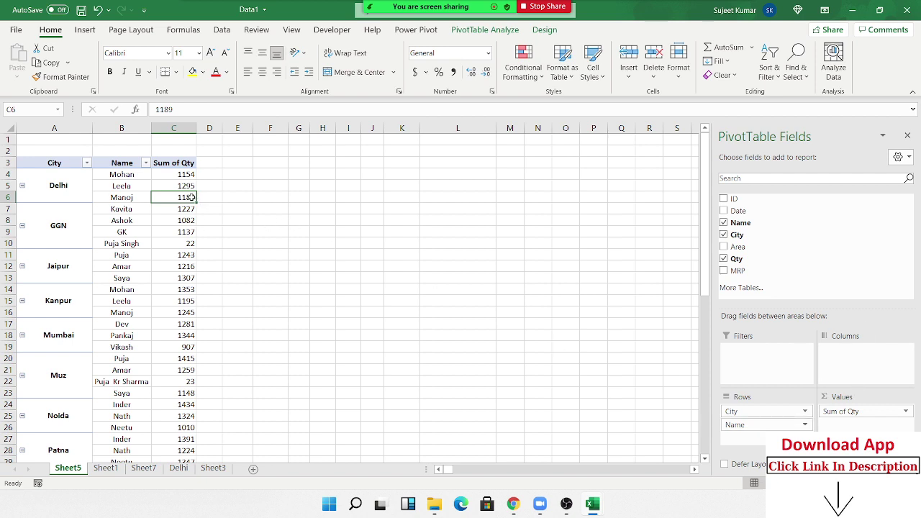
Select the 1227 and 1189 totals, then empty cells beside the pivot such as F3 and F4.
mouse_move(191, 197)
click(172, 210)
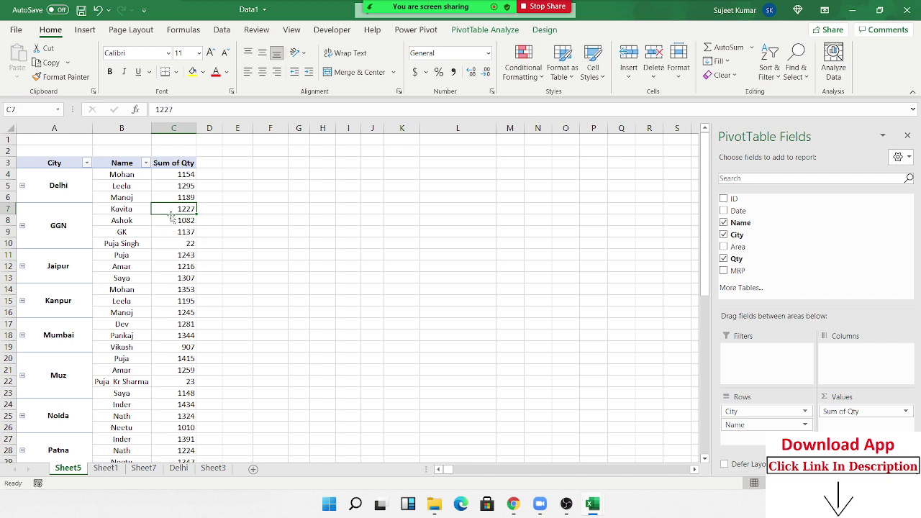
click(188, 196)
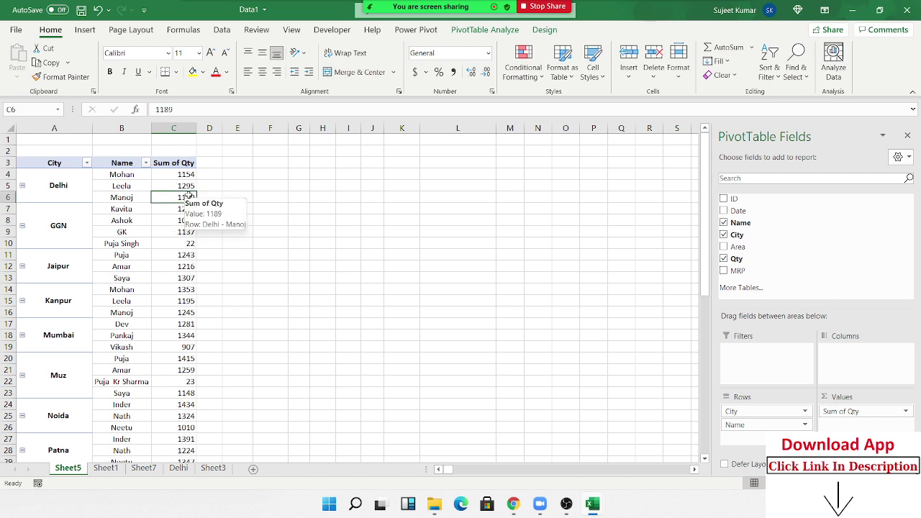
click(270, 196)
click(269, 185)
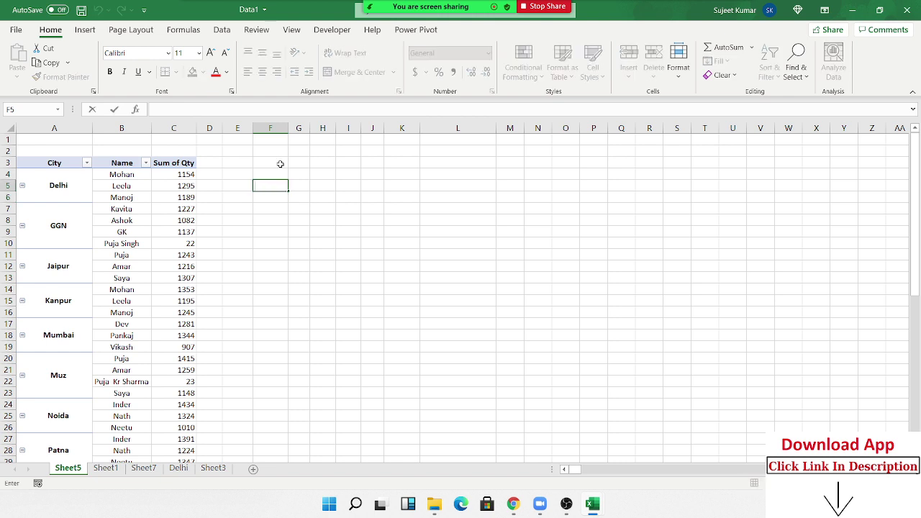
click(281, 164)
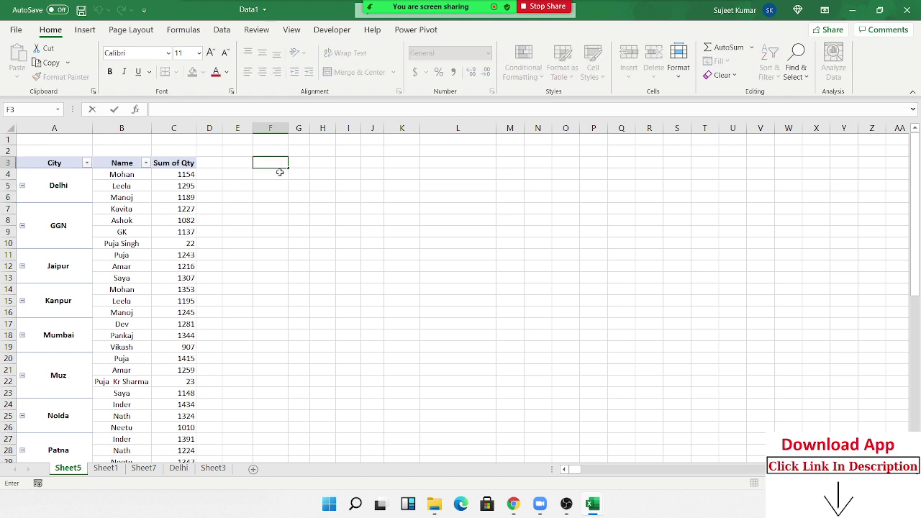
click(281, 174)
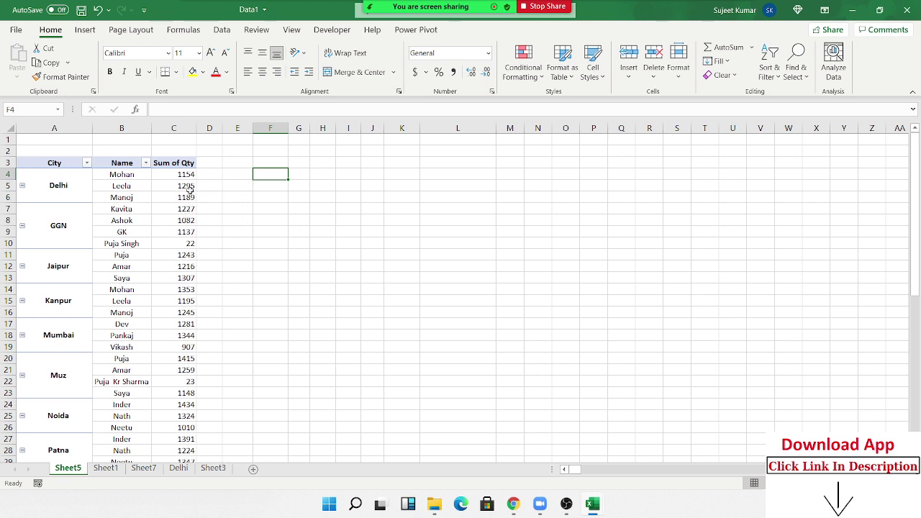
Turn off Enable show details in the PivotTable Options Data settings.
right_click(189, 190)
click(242, 383)
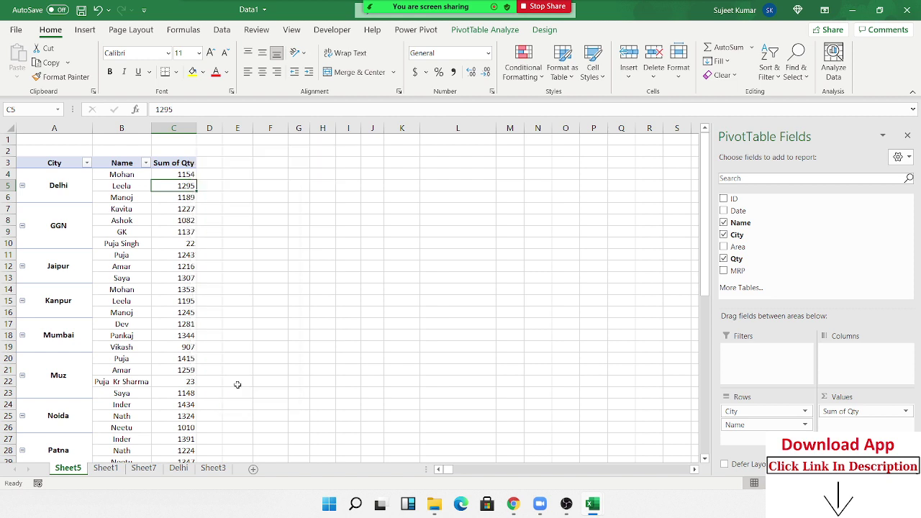
click(238, 233)
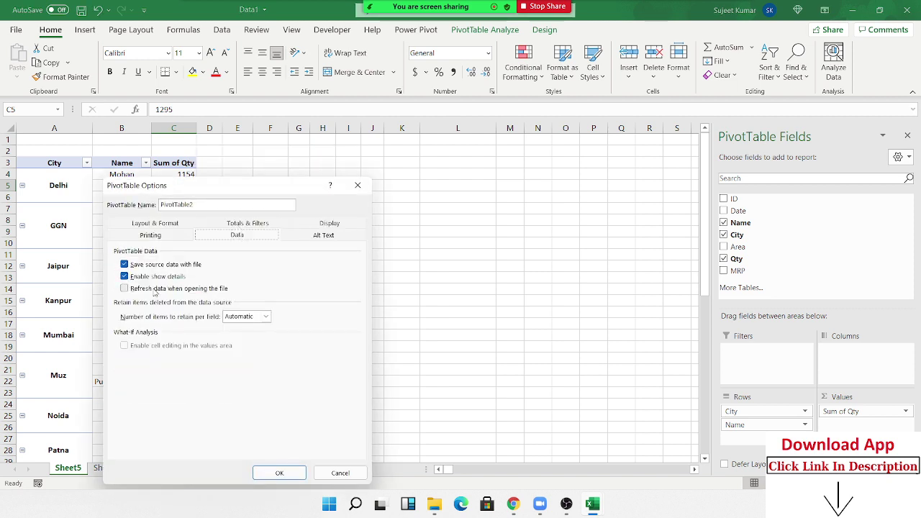
click(149, 279)
click(283, 473)
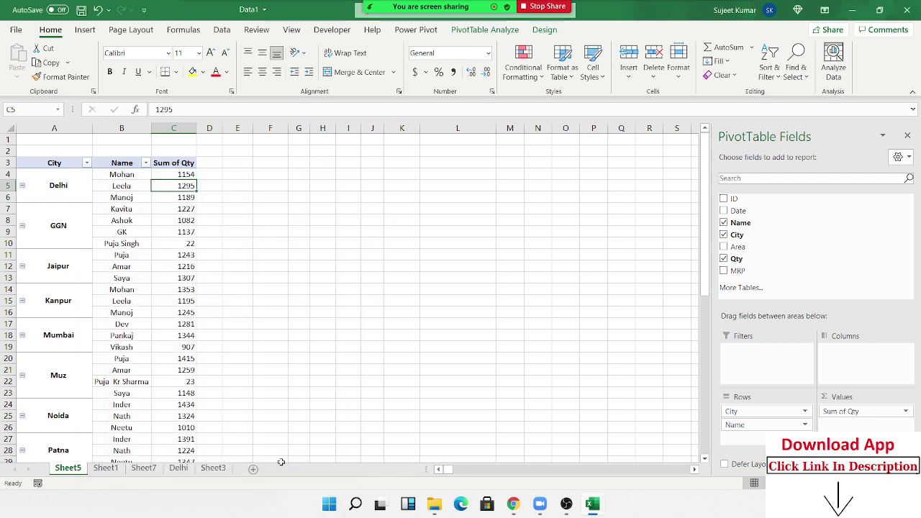
Double-click the 1082 value to confirm no detail sheet opens, dismissing the pivot warnings.
double_click(182, 221)
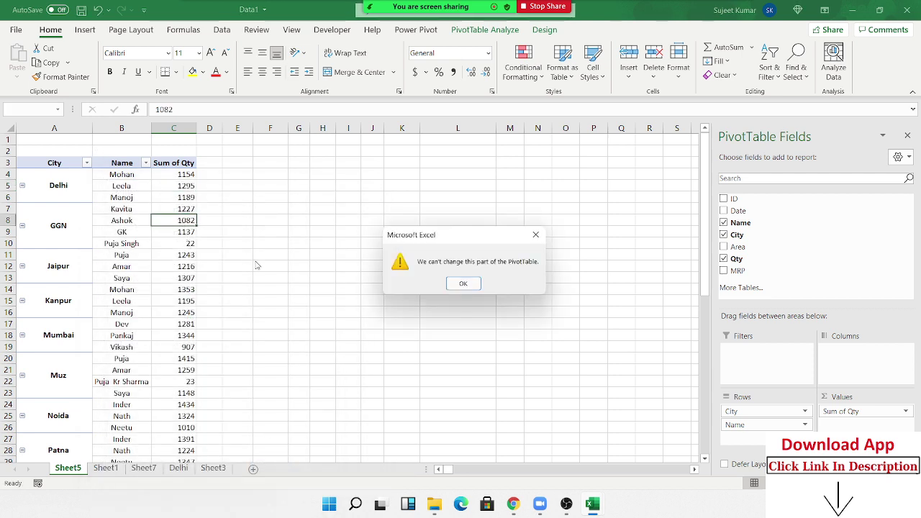
click(469, 280)
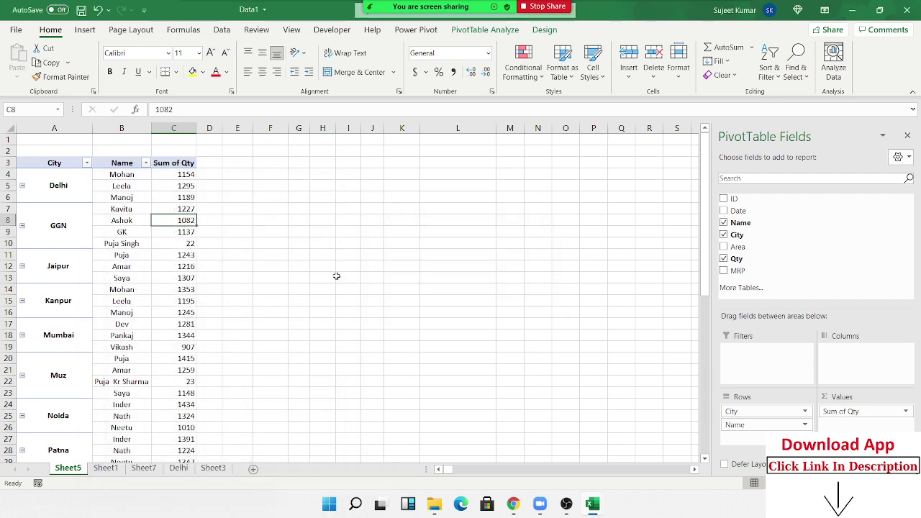
click(177, 266)
key(ctrl+shift+Down)
key(ctrl+minus)
click(464, 283)
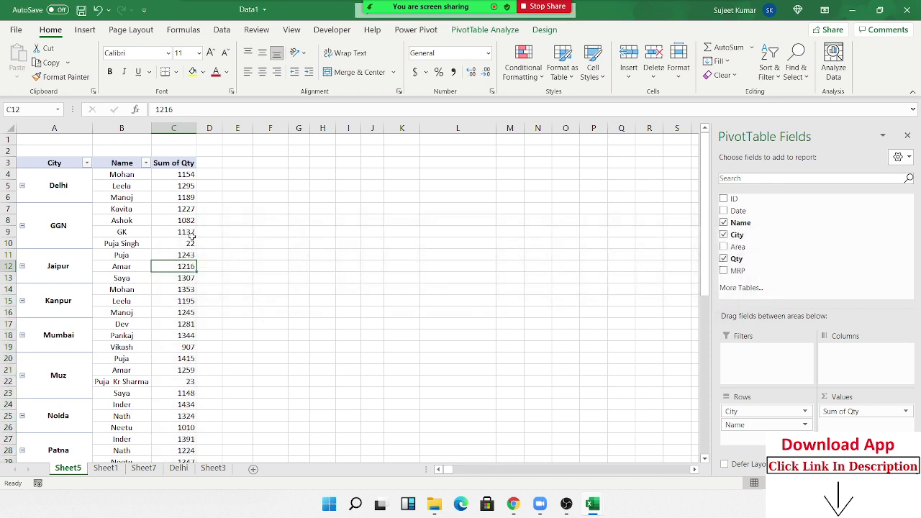
click(184, 219)
scroll(214, 284, down, 5)
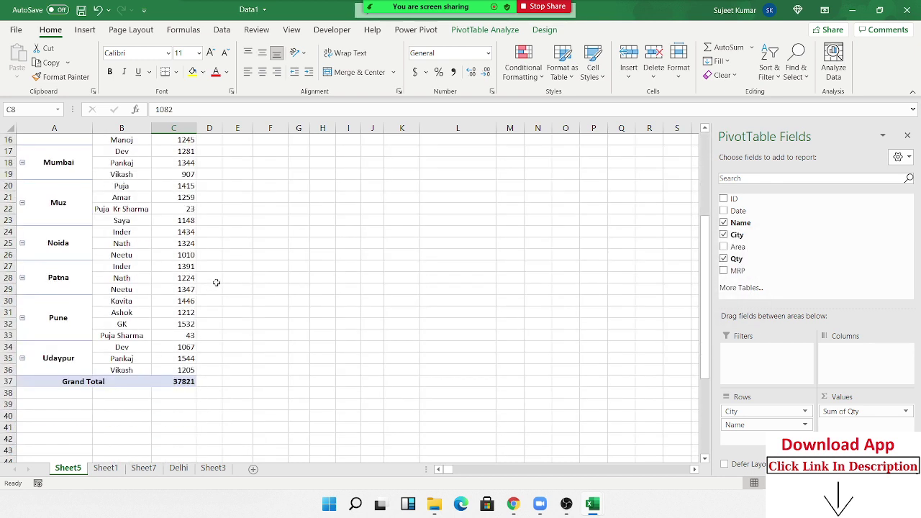
scroll(217, 267, up, 1)
scroll(209, 248, up, 4)
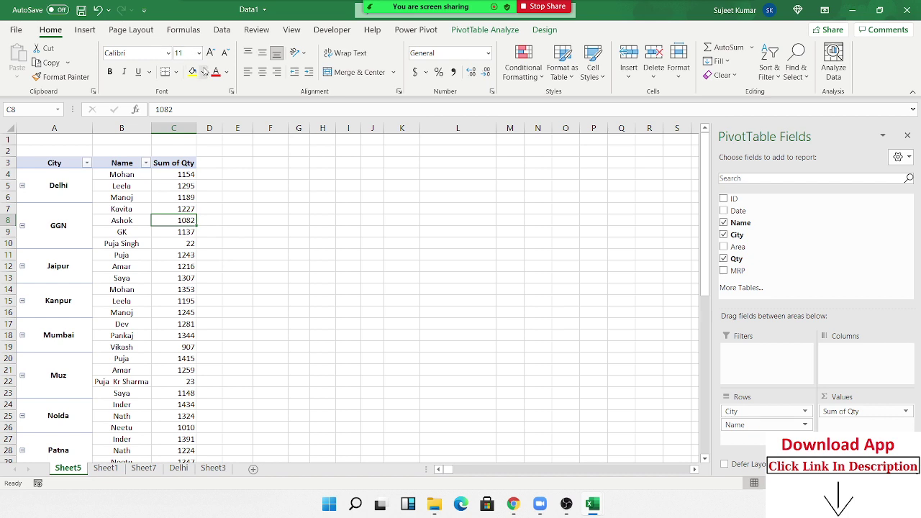
click(204, 72)
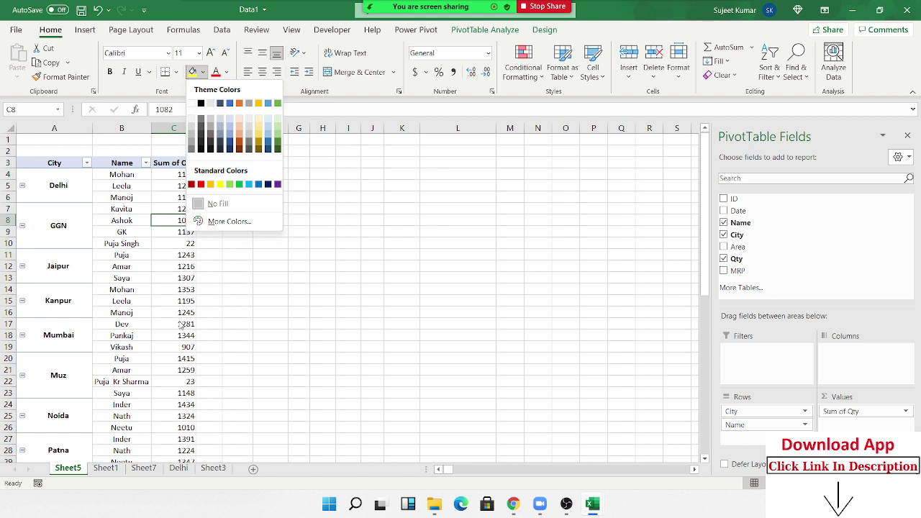
click(115, 208)
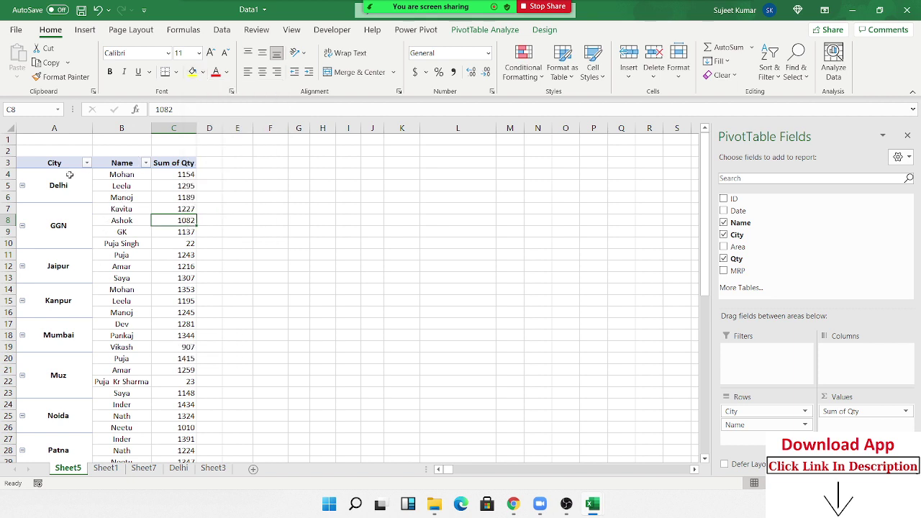
click(70, 175)
mouse_move(62, 160)
mouse_down()
mouse_move(173, 203)
mouse_move(180, 267)
mouse_up()
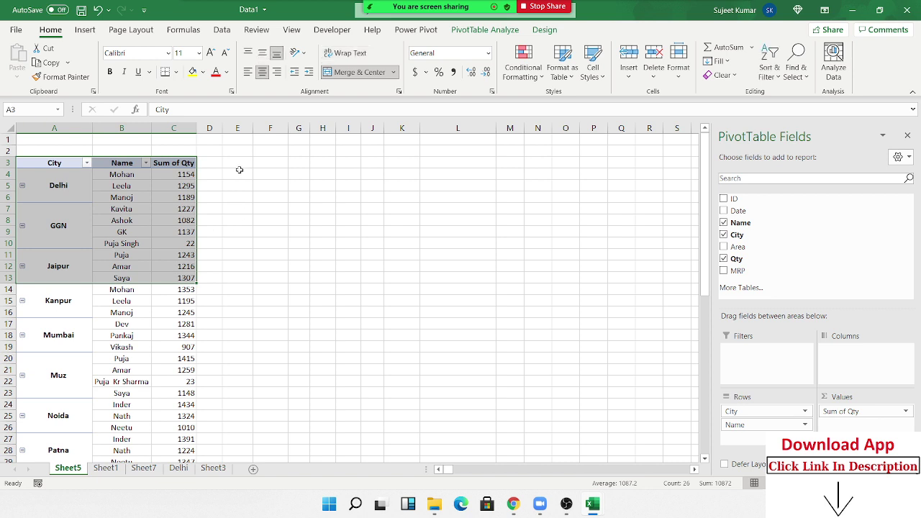
click(192, 72)
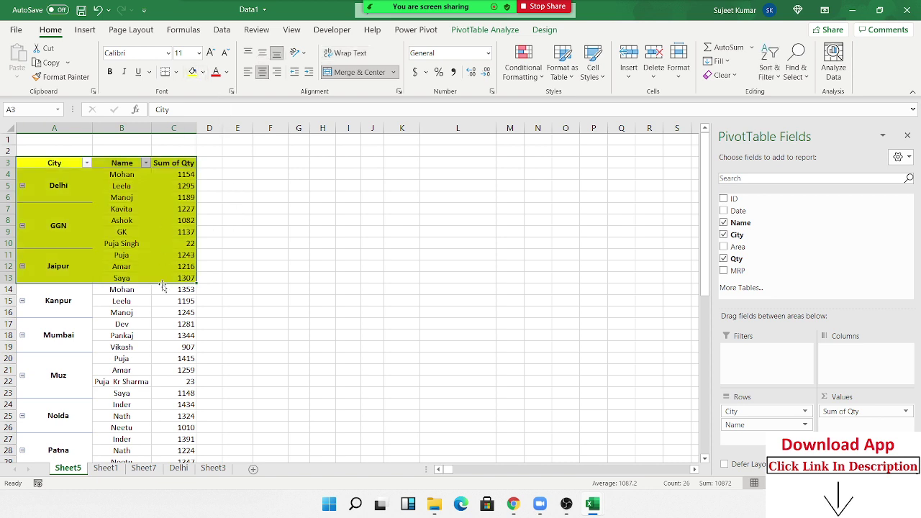
click(161, 311)
drag(755, 272, 824, 422)
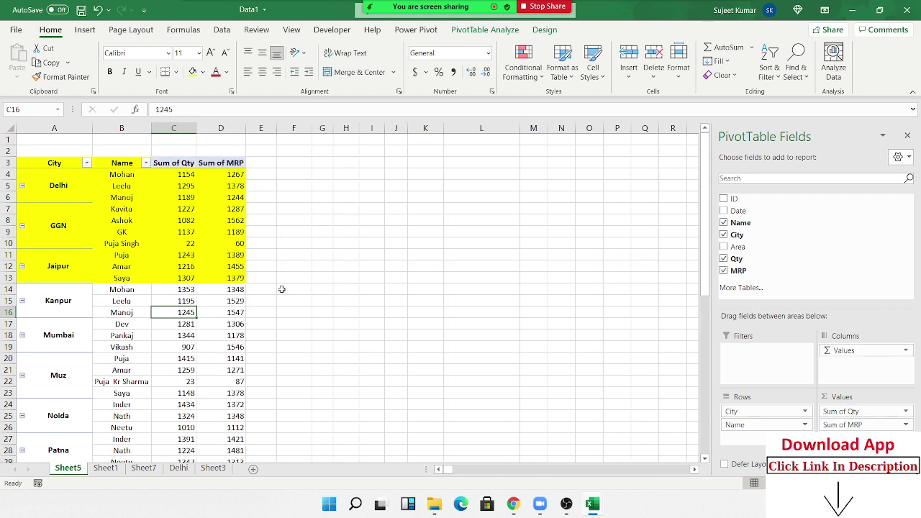
click(238, 221)
right_click(238, 221)
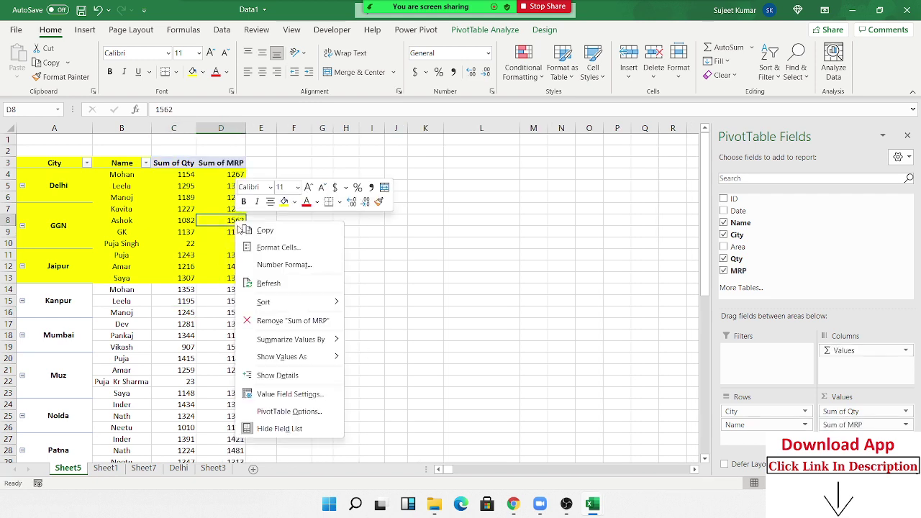
click(267, 284)
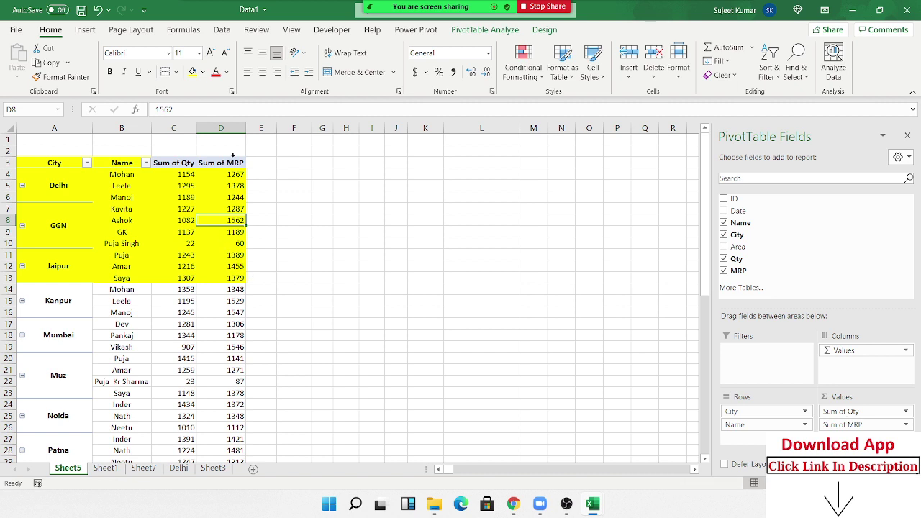
key(ctrl+z)
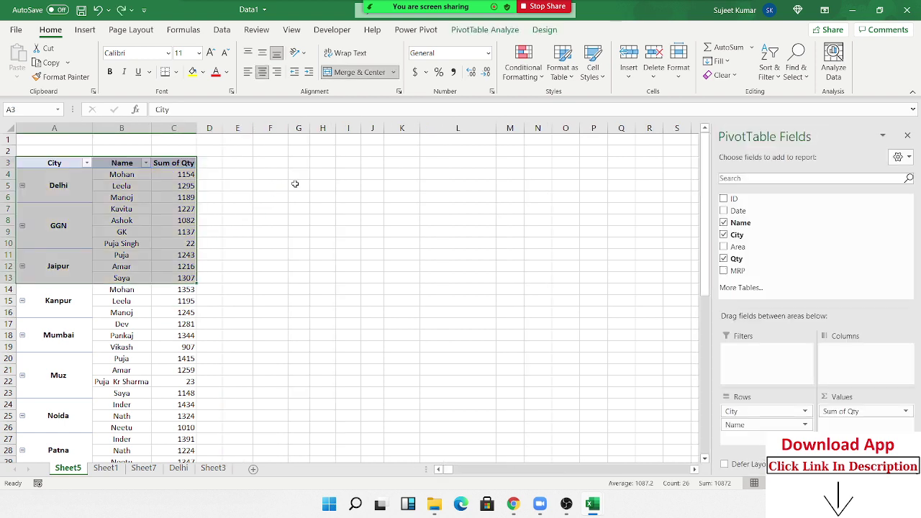
Browse the PivotTable Styles gallery on the PivotTable Design tab, closing it without choosing a style.
click(177, 230)
click(545, 29)
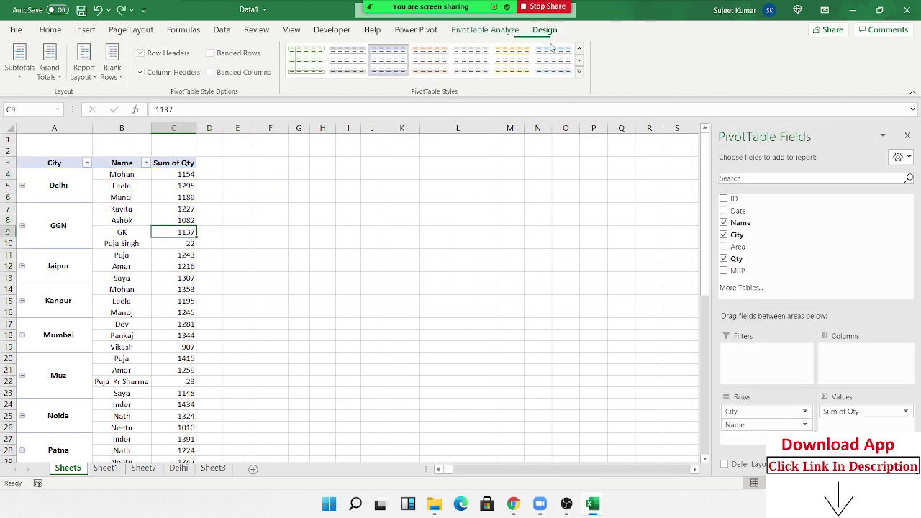
click(582, 74)
scroll(389, 274, down, 3)
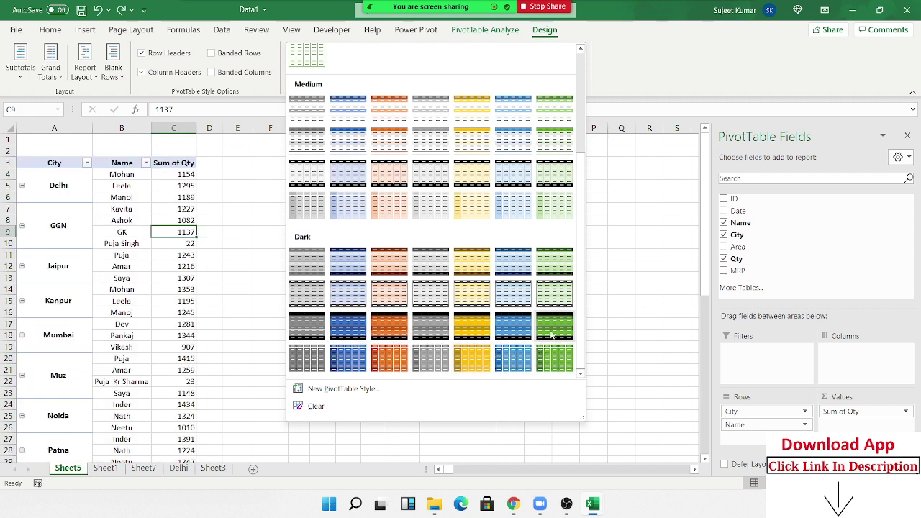
click(642, 259)
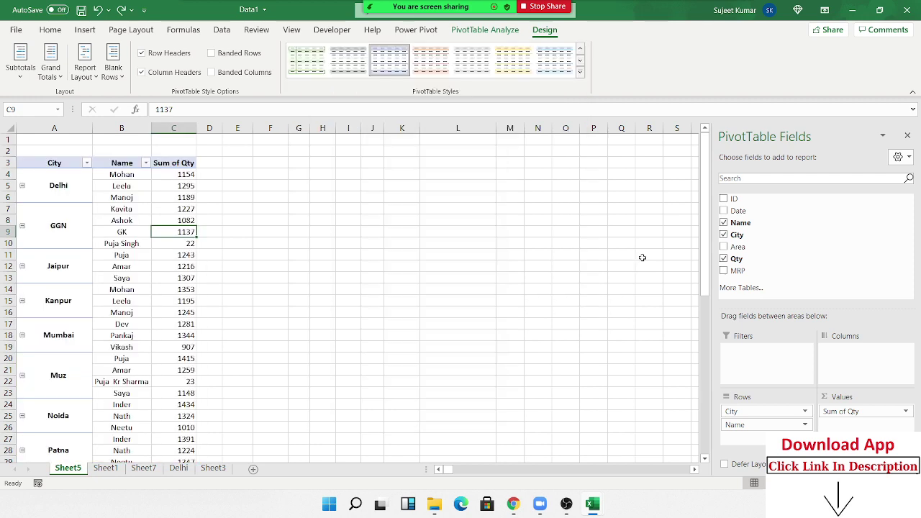
click(158, 311)
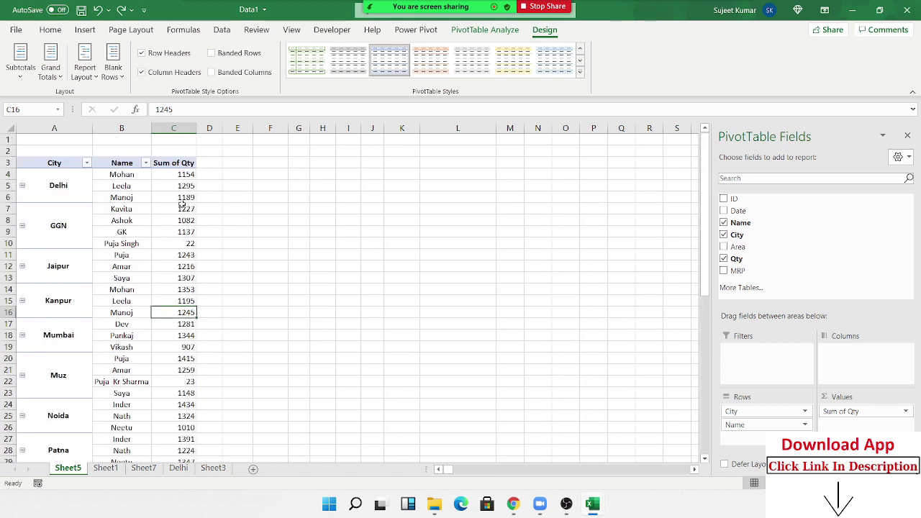
Sort the Sum of Qty values smallest to largest.
right_click(181, 206)
mouse_move(214, 288)
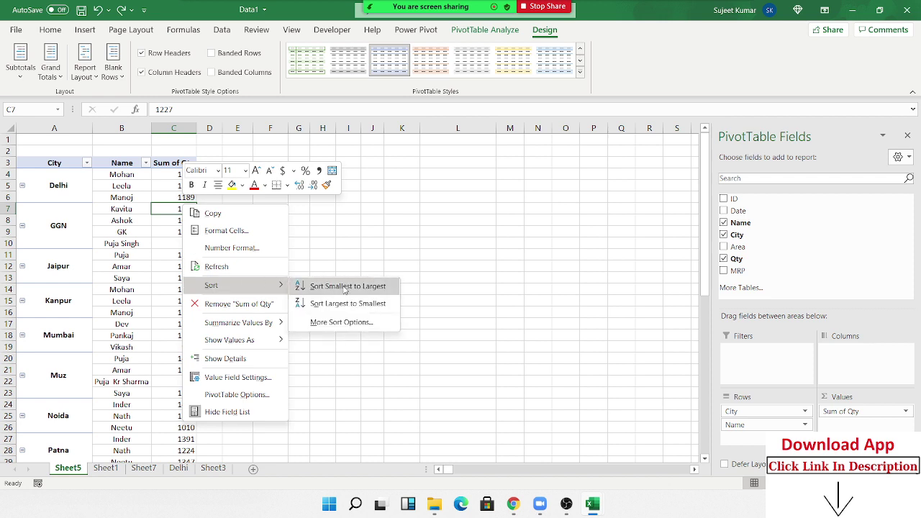
click(345, 287)
Sort the Name rows A to Z within each city group.
click(124, 187)
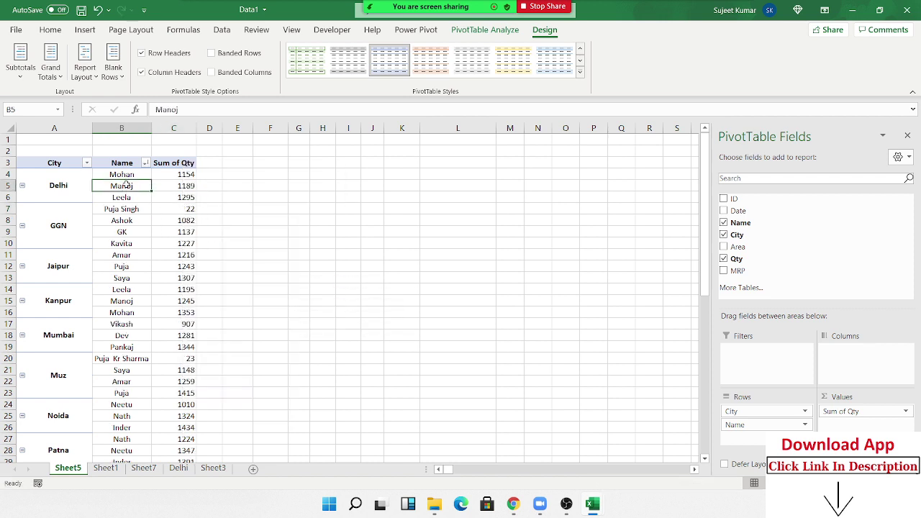
right_click(125, 185)
mouse_move(194, 248)
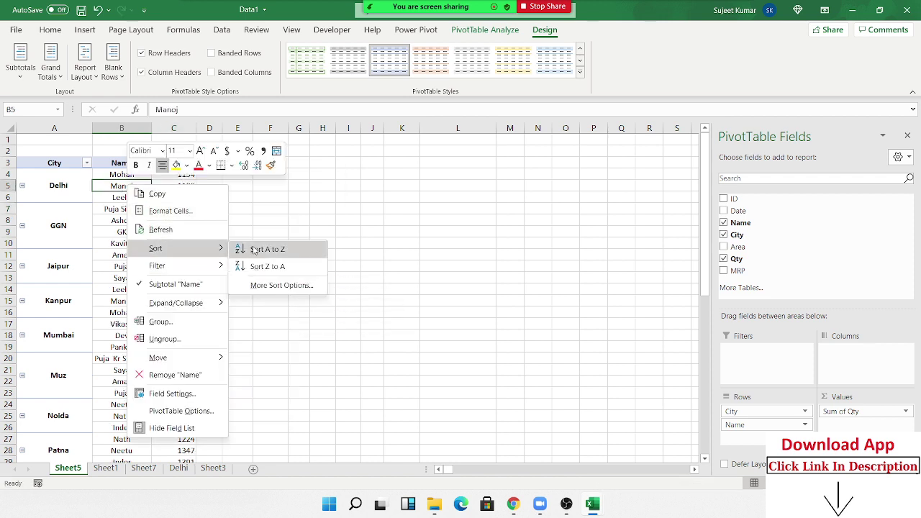
click(254, 250)
click(60, 184)
right_click(62, 184)
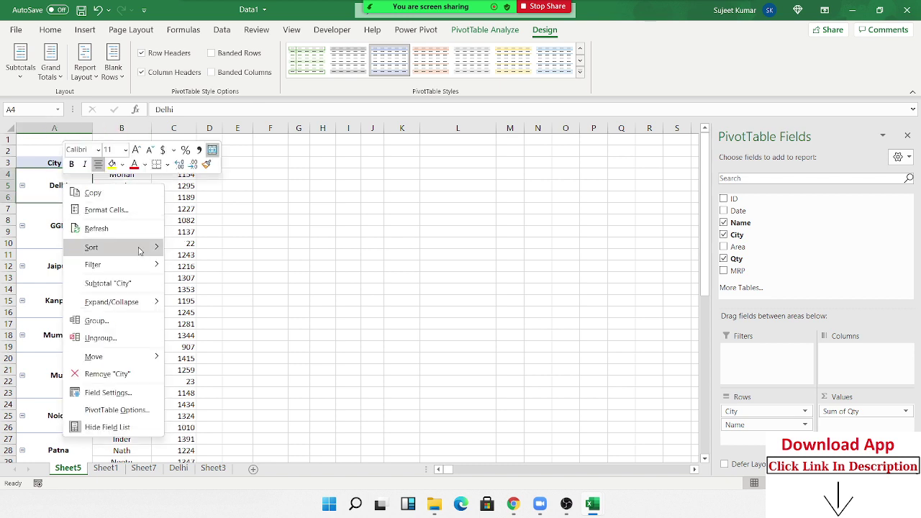
mouse_move(157, 248)
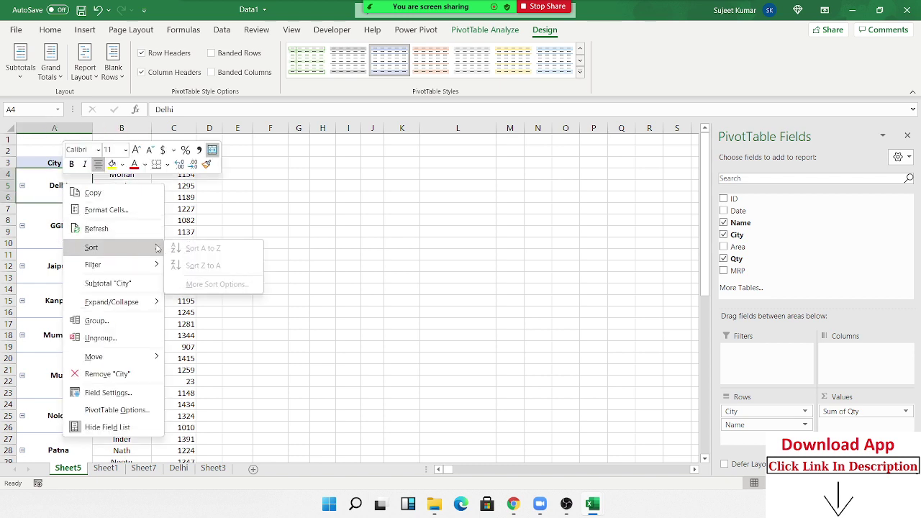
key(Escape)
right_click(137, 194)
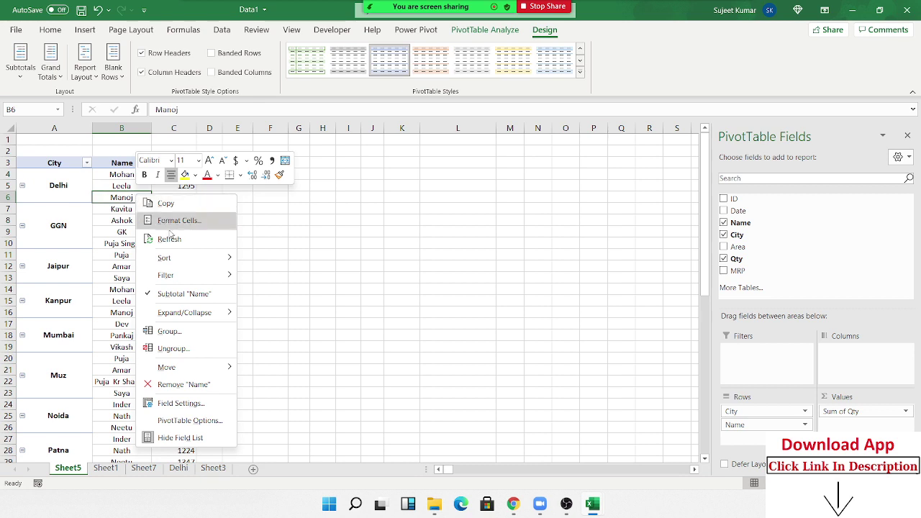
click(250, 259)
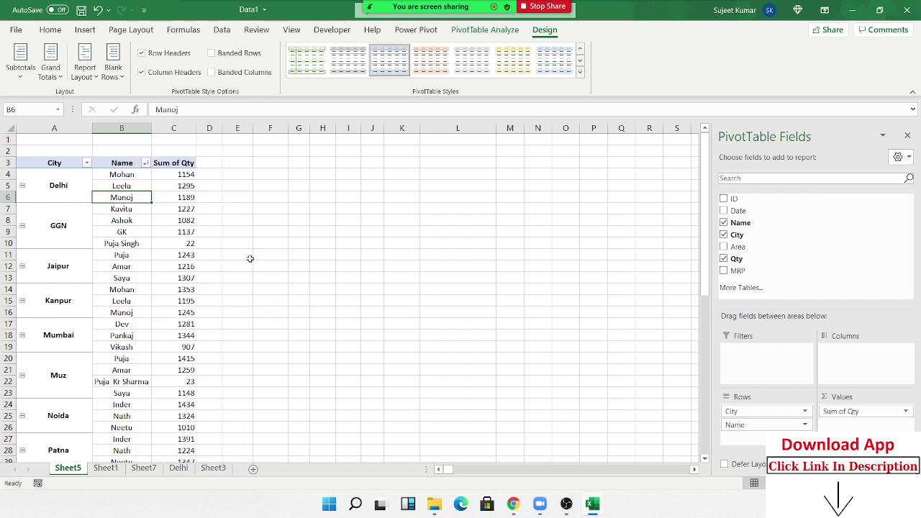
click(180, 187)
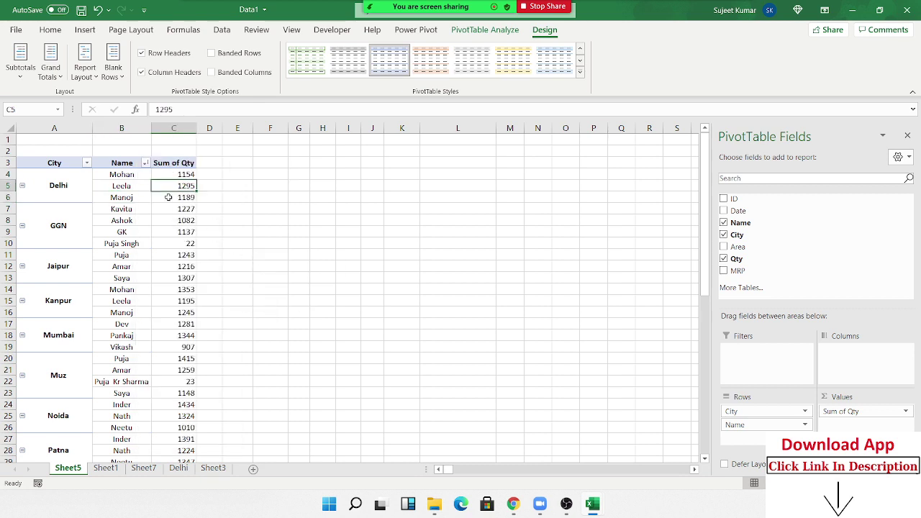
mouse_move(178, 186)
Add Area as pivot columns and sort them A to Z.
drag(738, 247, 857, 367)
right_click(312, 174)
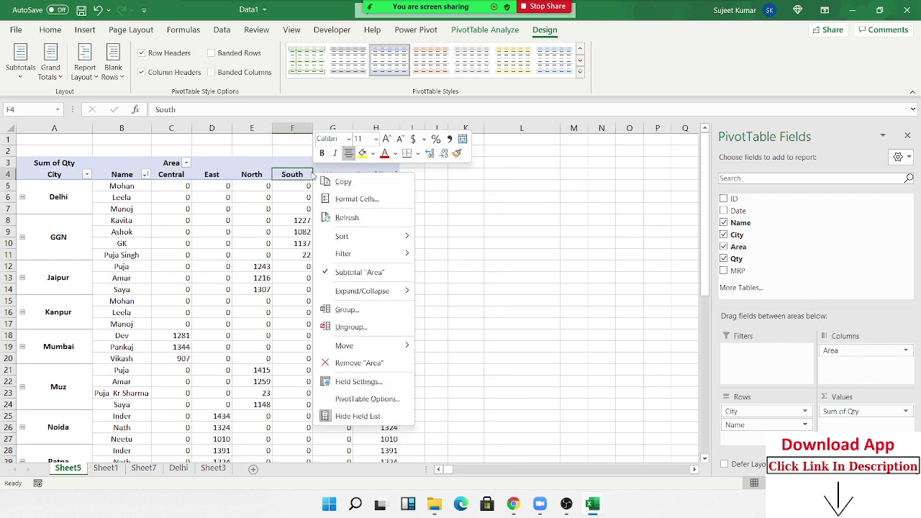
mouse_move(364, 239)
click(453, 237)
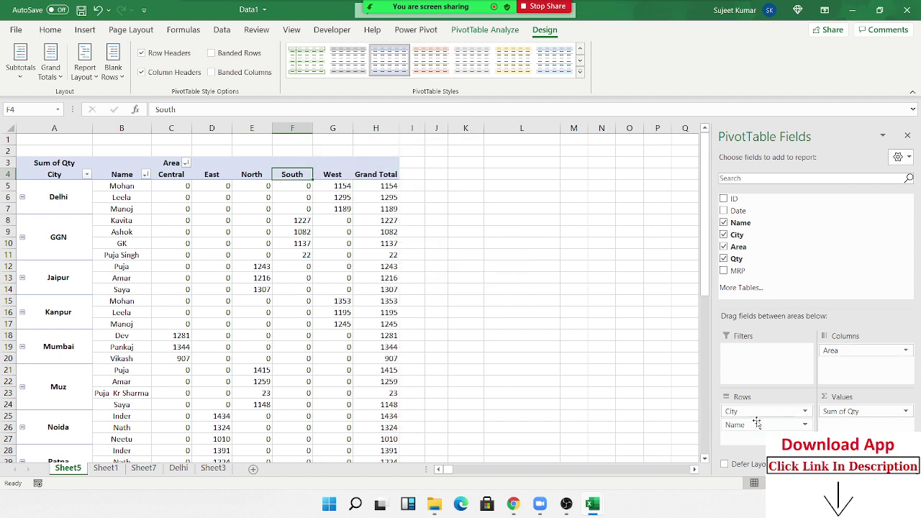
Undo a trial move of City to Filters, then sort the Area columns Z to A.
drag(762, 416, 757, 363)
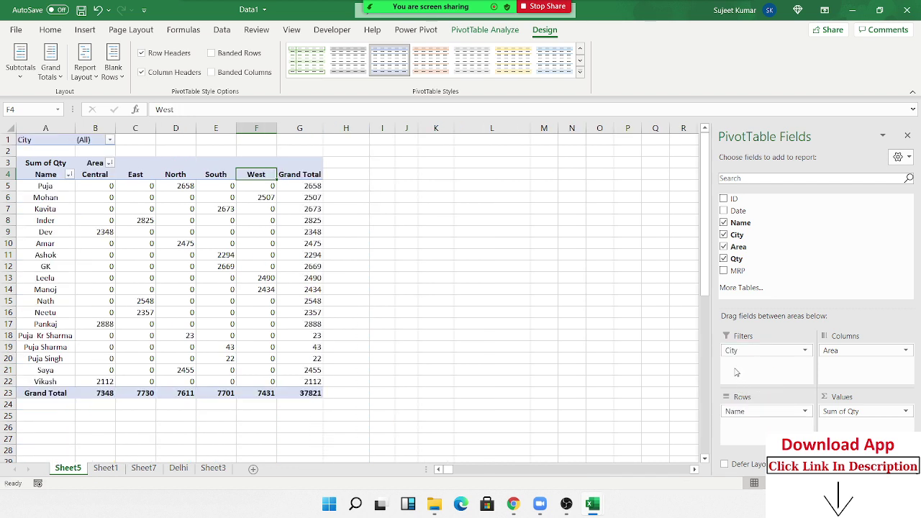
key(ctrl+z)
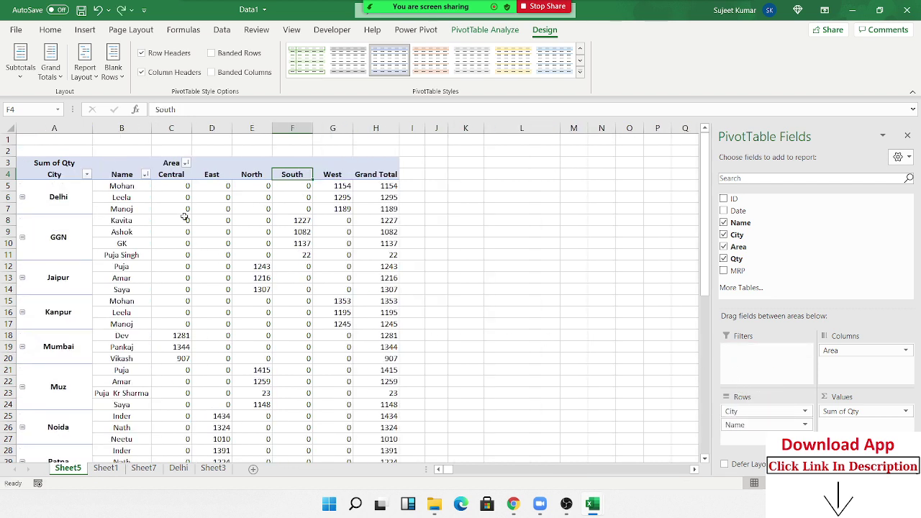
right_click(245, 177)
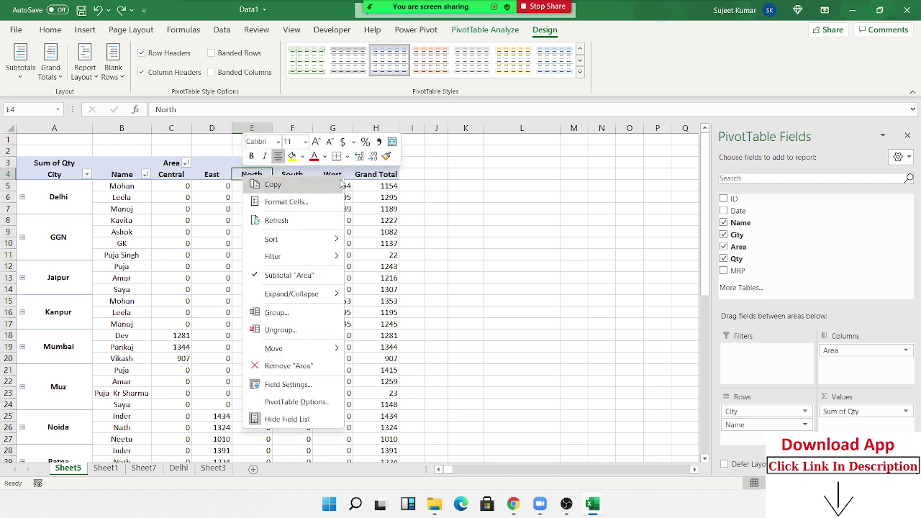
click(341, 178)
right_click(341, 175)
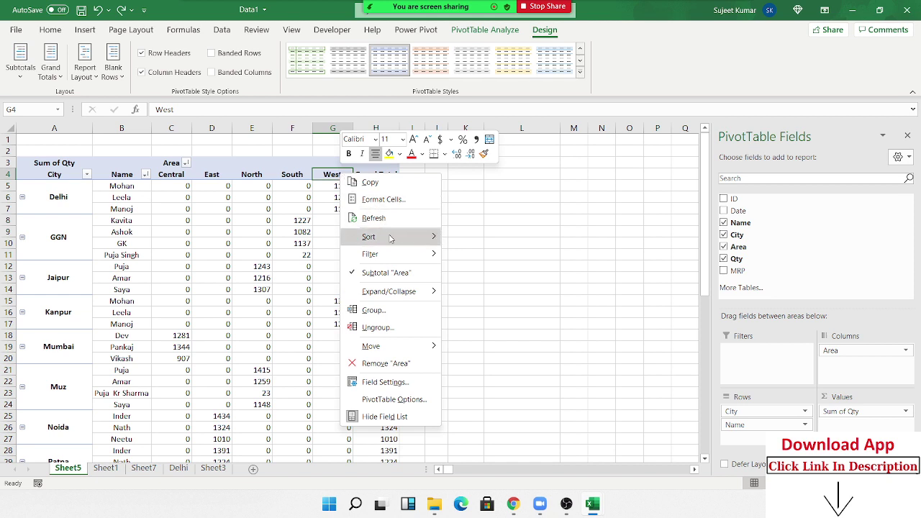
mouse_move(392, 245)
click(487, 259)
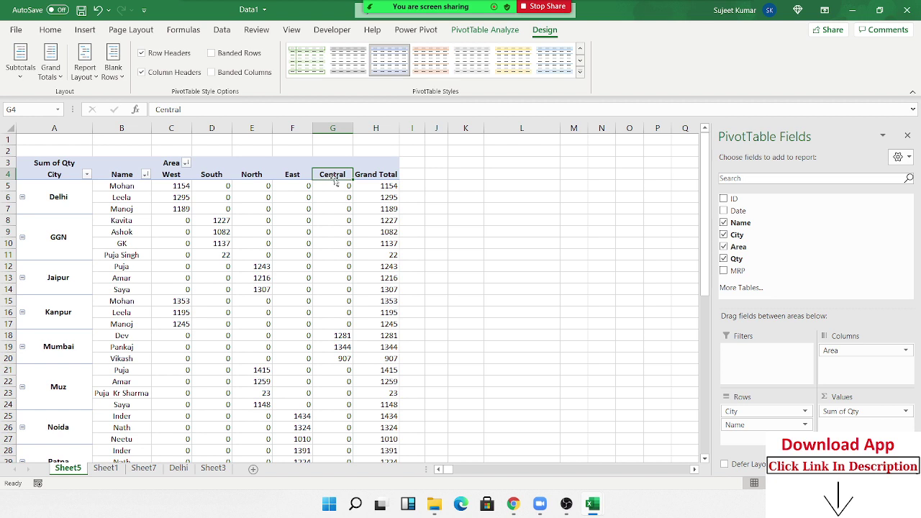
Move Central to the first Area column and place East right after West.
drag(345, 179, 347, 181)
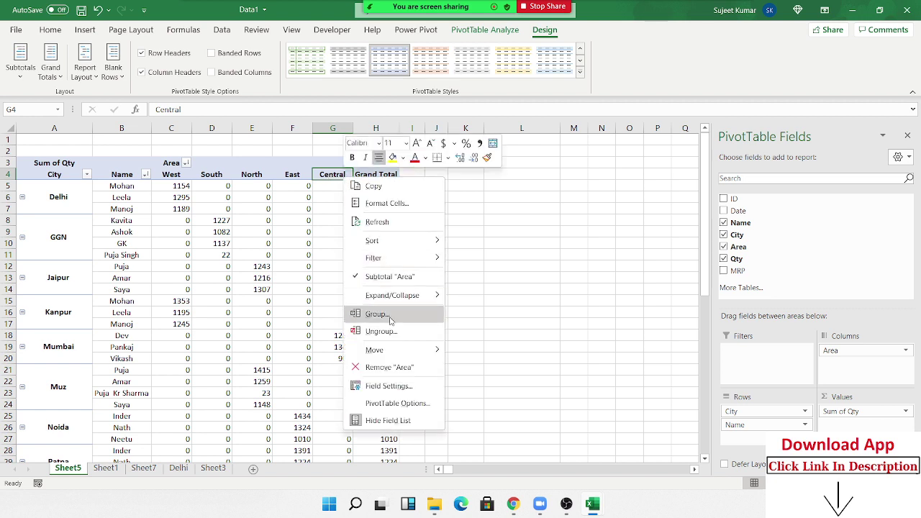
mouse_move(397, 349)
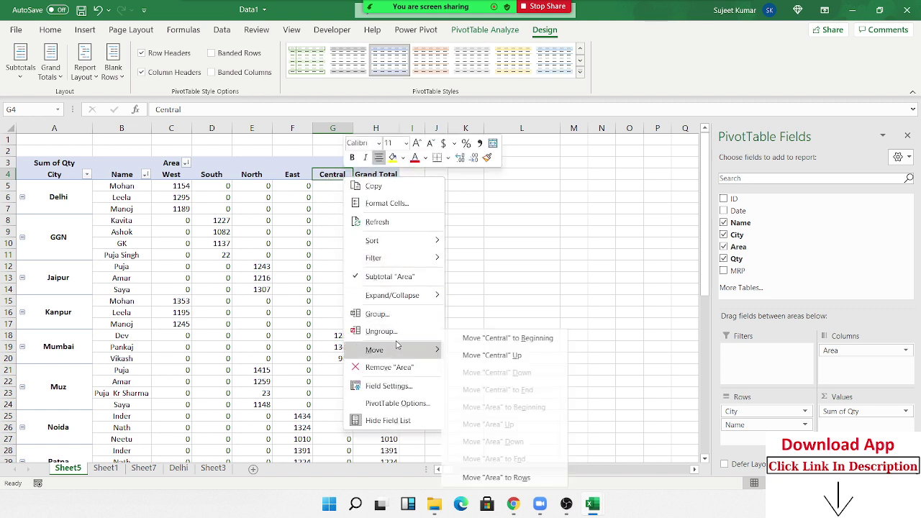
click(494, 336)
click(379, 277)
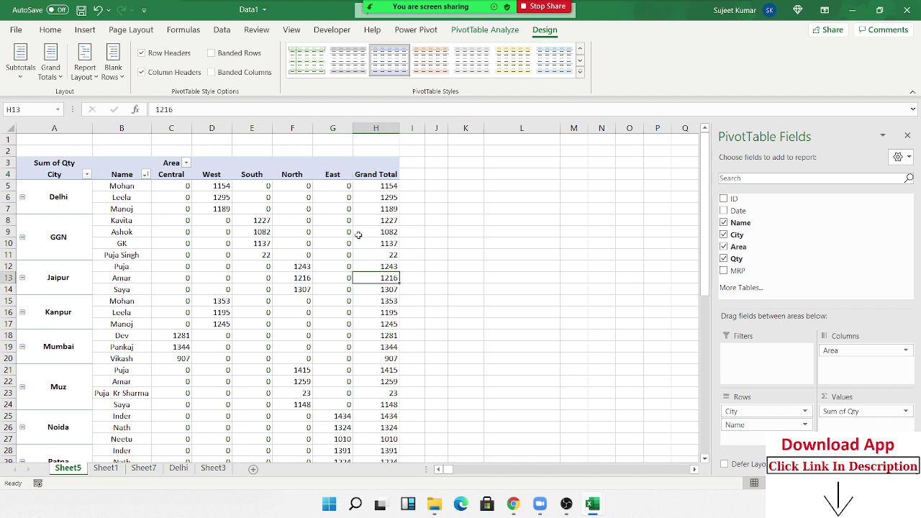
click(333, 174)
drag(331, 185, 231, 177)
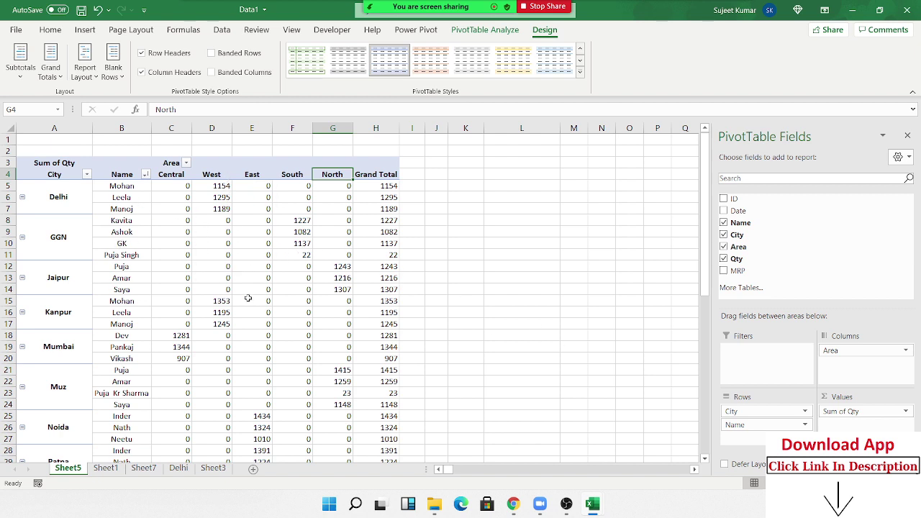
Move City from Rows into the report filter, showing all cities.
drag(750, 411, 763, 354)
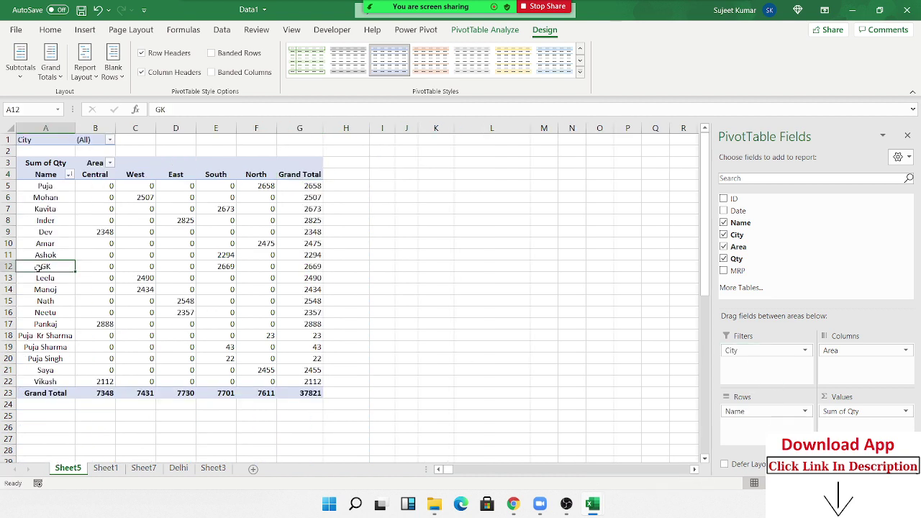
right_click(42, 267)
mouse_move(107, 186)
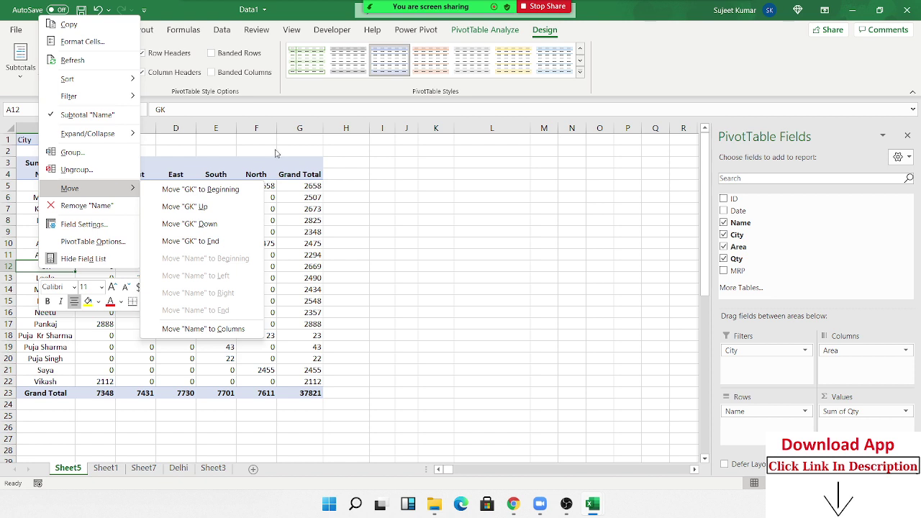
click(261, 165)
click(218, 178)
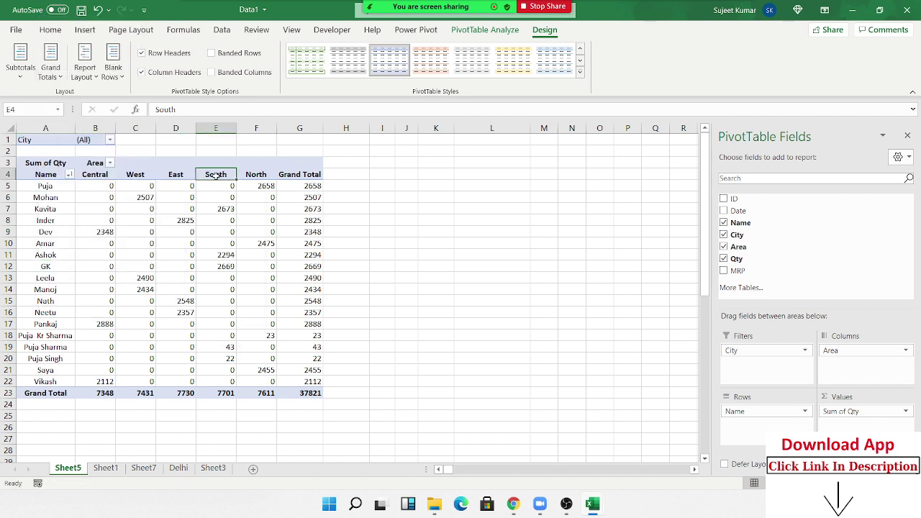
right_click(219, 182)
mouse_move(250, 256)
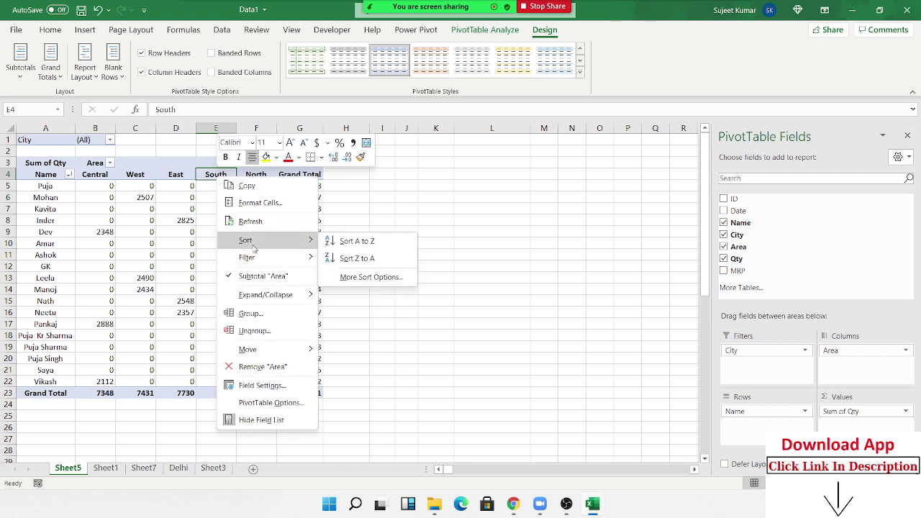
mouse_move(264, 350)
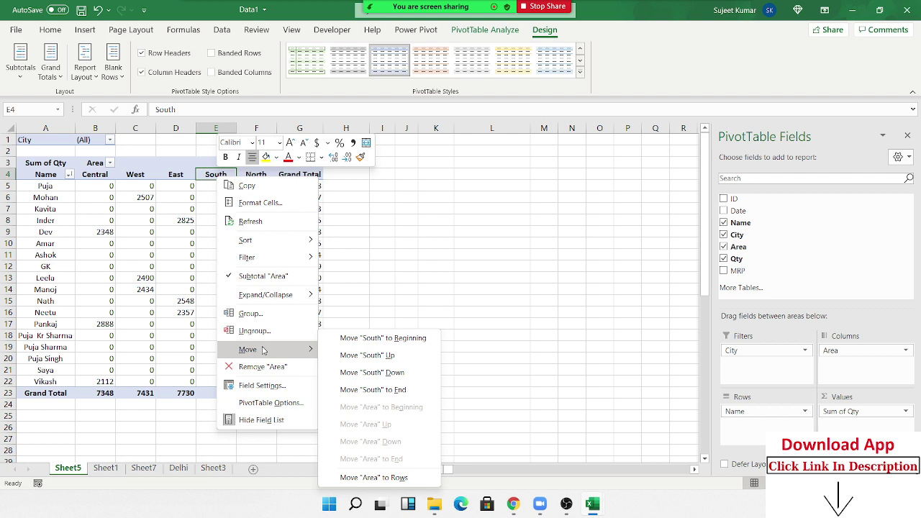
click(169, 214)
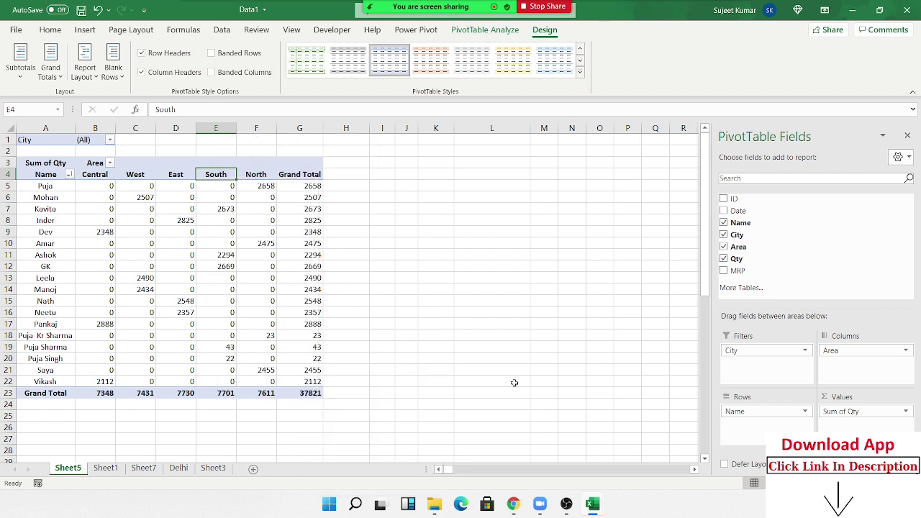
Remove the City and Area fields so the pivot lists Sum of Qty per Name, totalling 37821.
drag(796, 351, 799, 269)
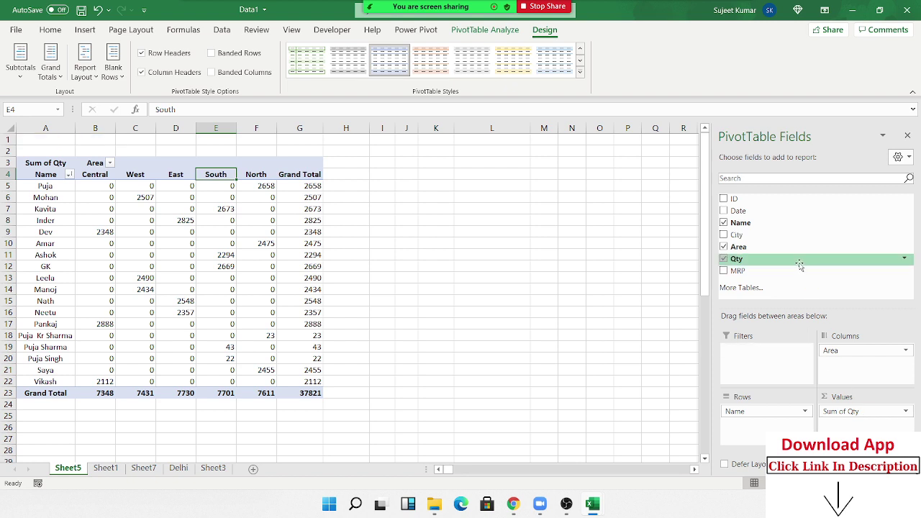
click(69, 175)
mouse_move(50, 257)
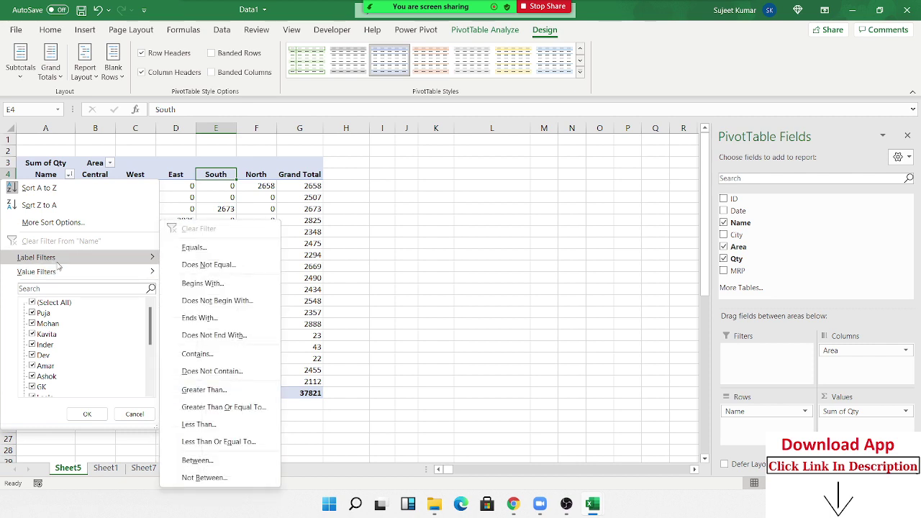
click(317, 213)
drag(43, 197, 43, 301)
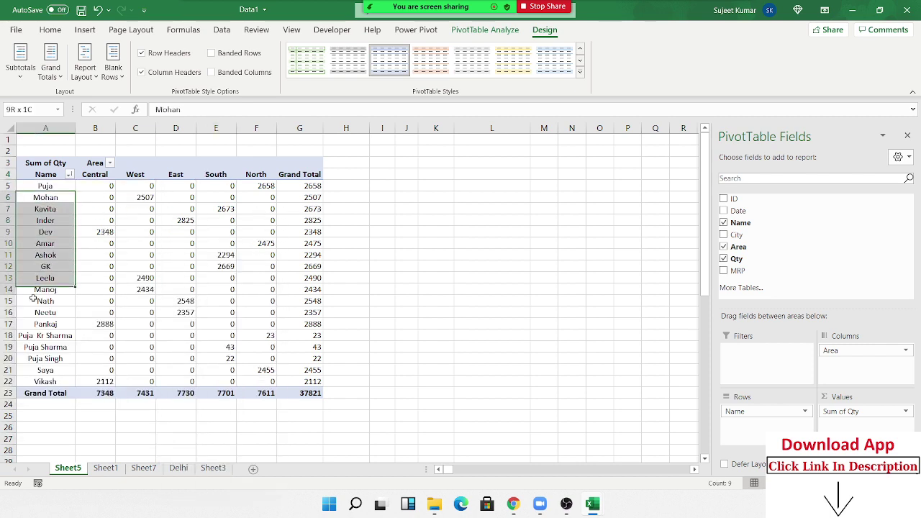
click(70, 175)
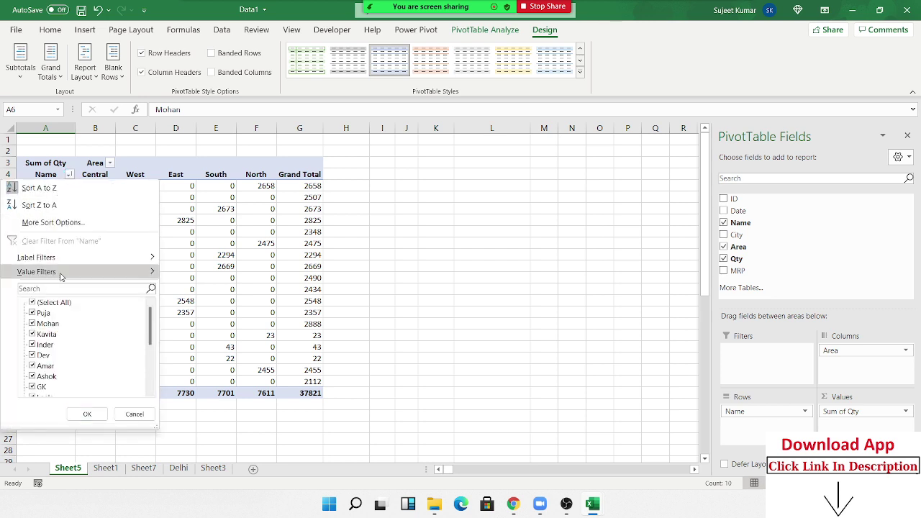
click(358, 261)
drag(121, 209, 203, 278)
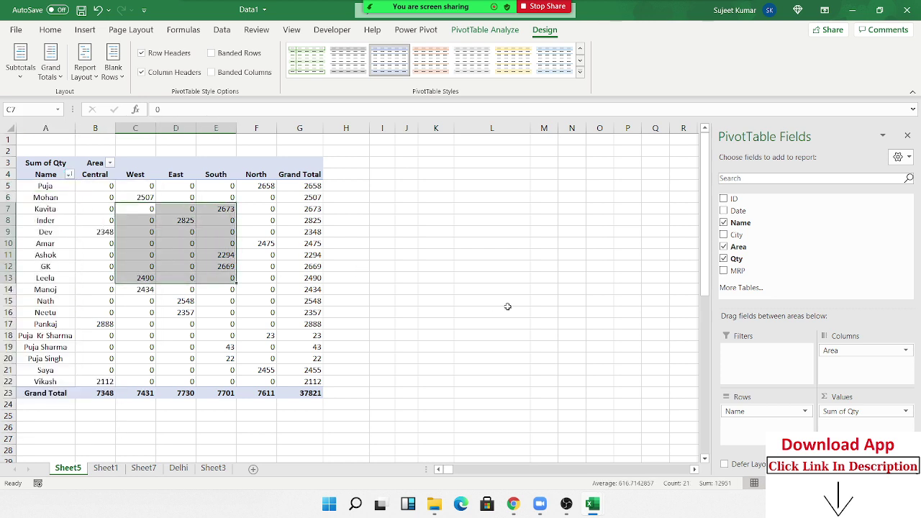
mouse_move(853, 351)
mouse_down()
mouse_move(762, 351)
mouse_move(764, 301)
mouse_up()
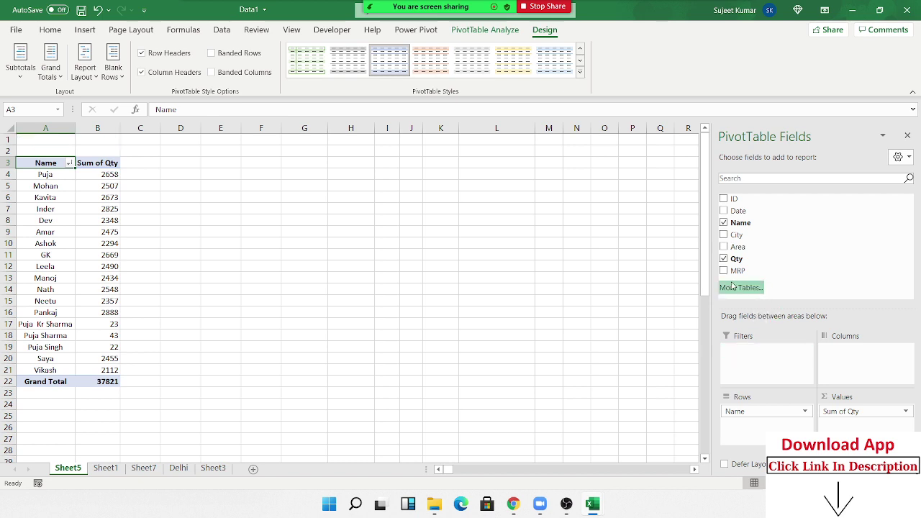
click(68, 163)
mouse_move(67, 252)
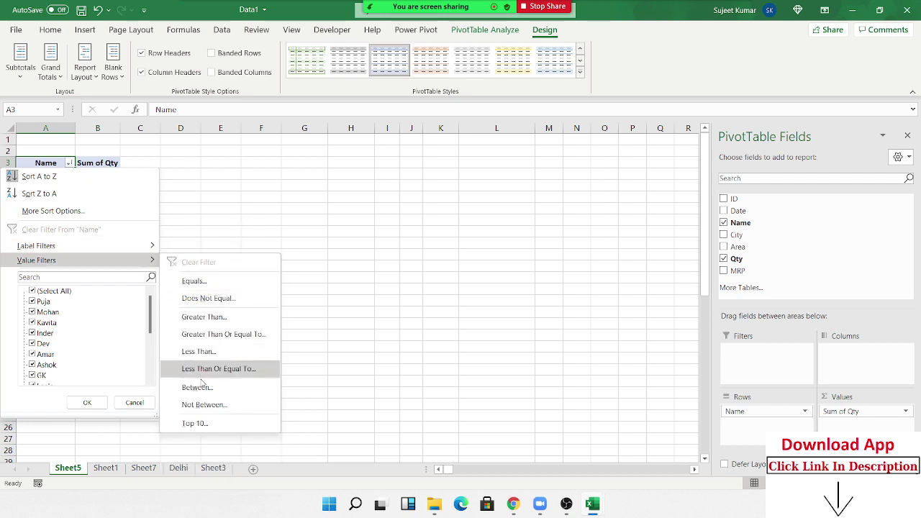
click(200, 425)
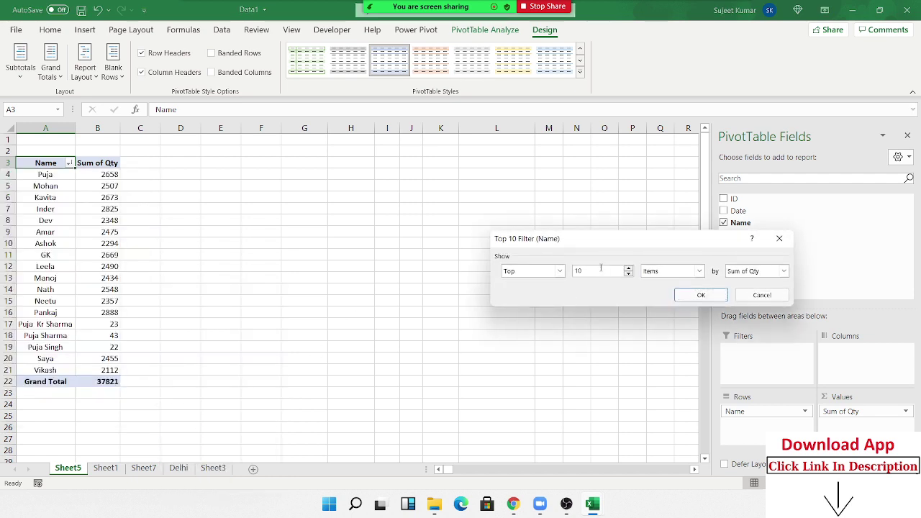
text(56)
key(Return)
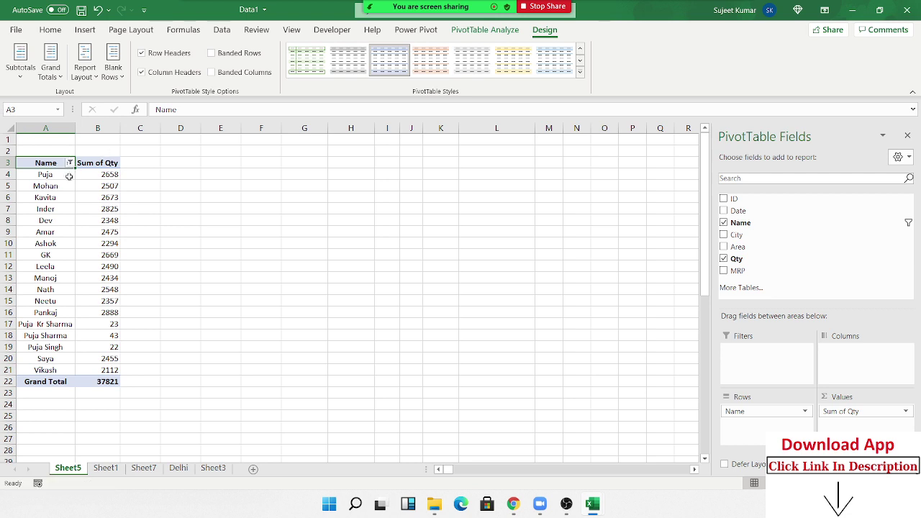
click(70, 163)
mouse_move(57, 260)
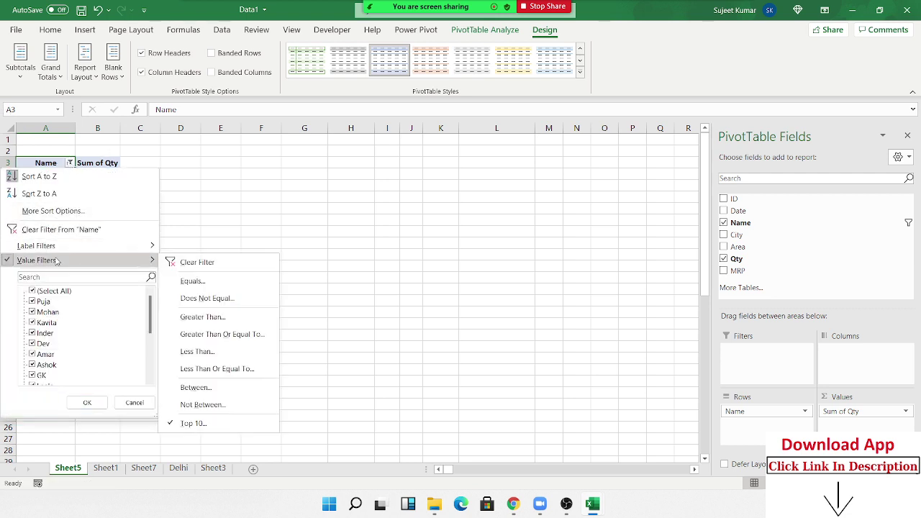
click(227, 423)
click(579, 272)
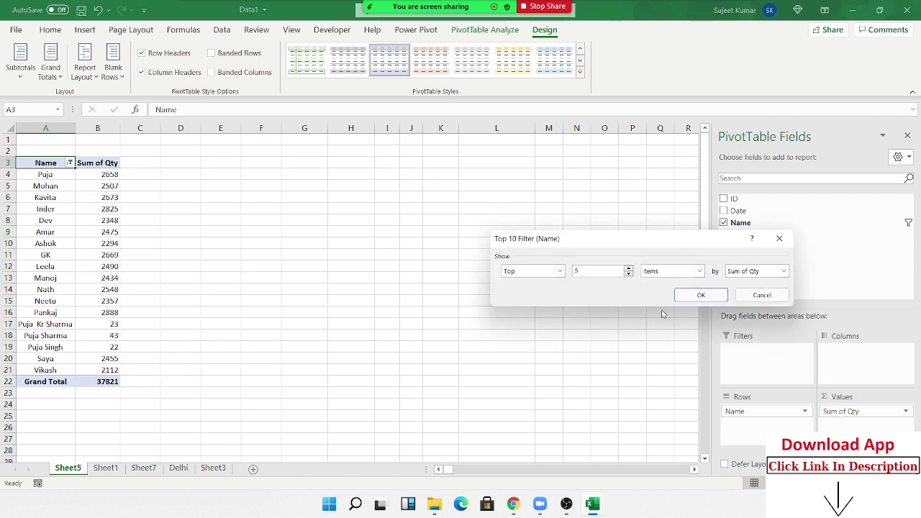
click(705, 295)
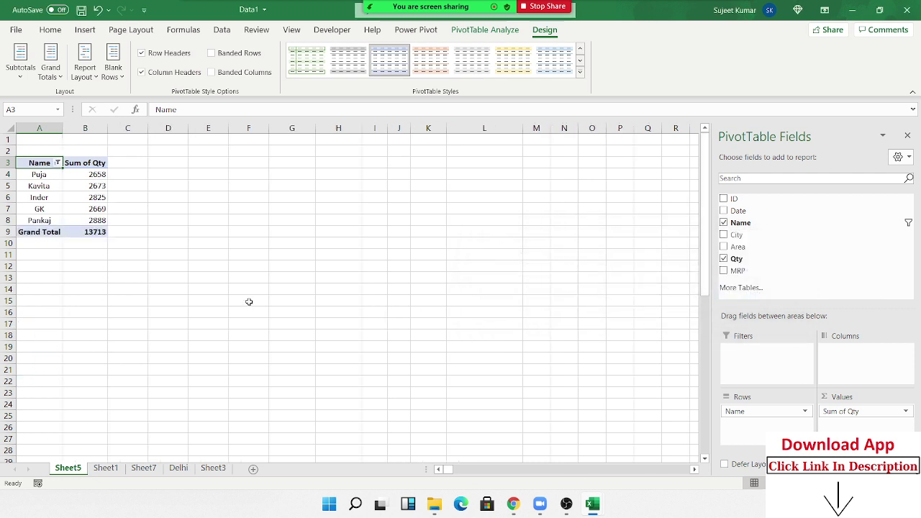
click(56, 164)
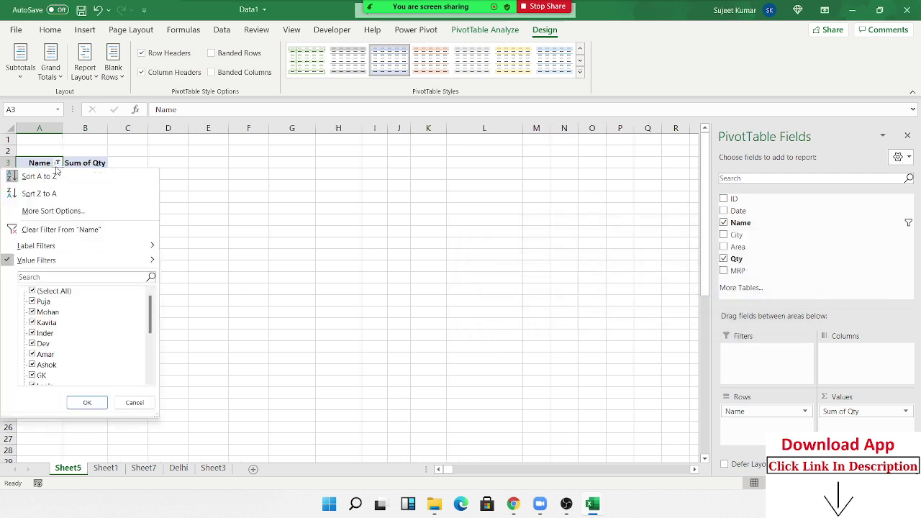
click(33, 230)
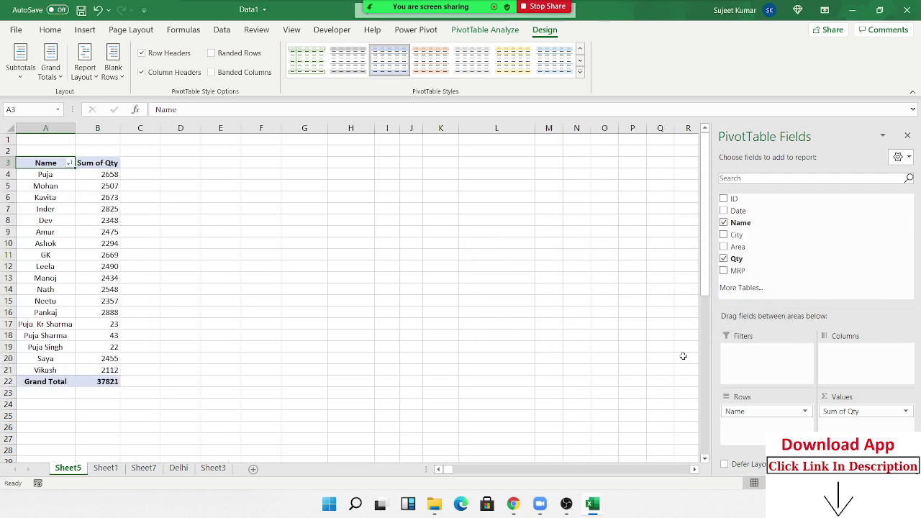
mouse_move(806, 246)
mouse_down()
mouse_move(816, 297)
mouse_move(864, 356)
mouse_up()
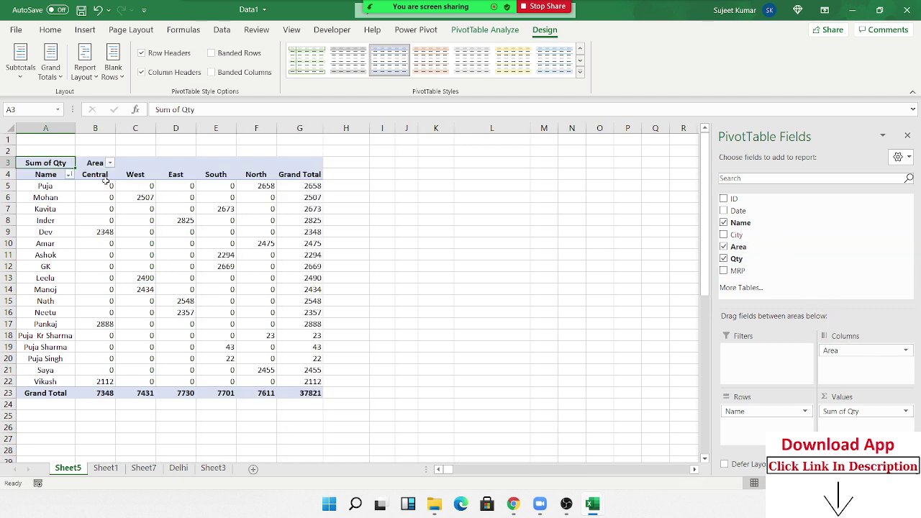
click(110, 163)
mouse_move(59, 267)
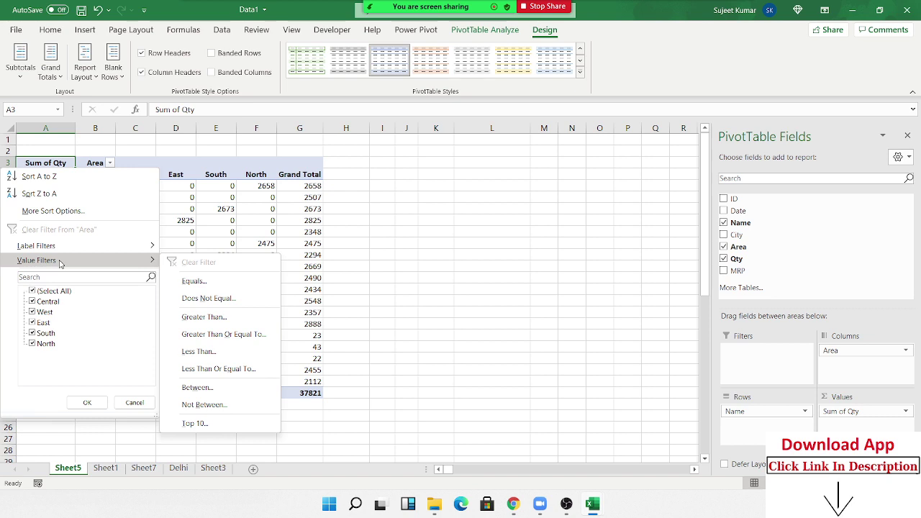
key(Escape)
key(Escape)
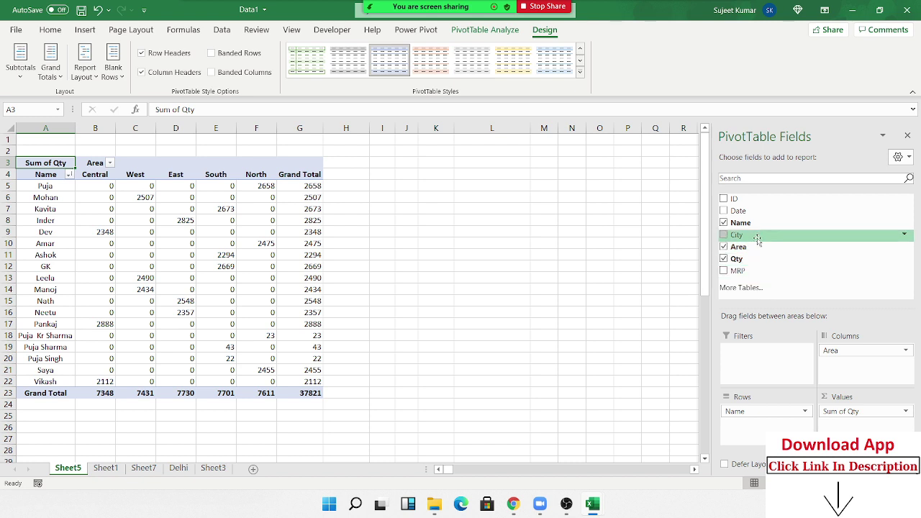
mouse_move(758, 237)
mouse_down()
mouse_move(773, 263)
mouse_move(755, 356)
mouse_up()
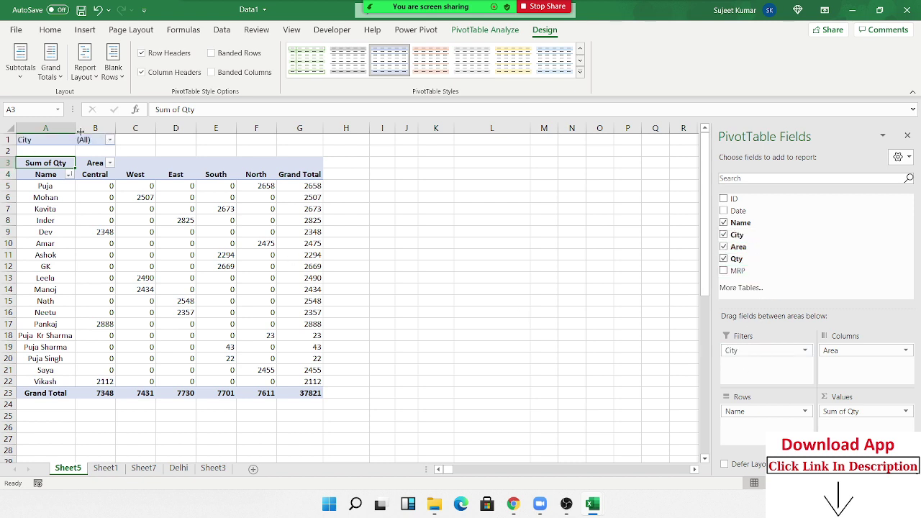
click(109, 140)
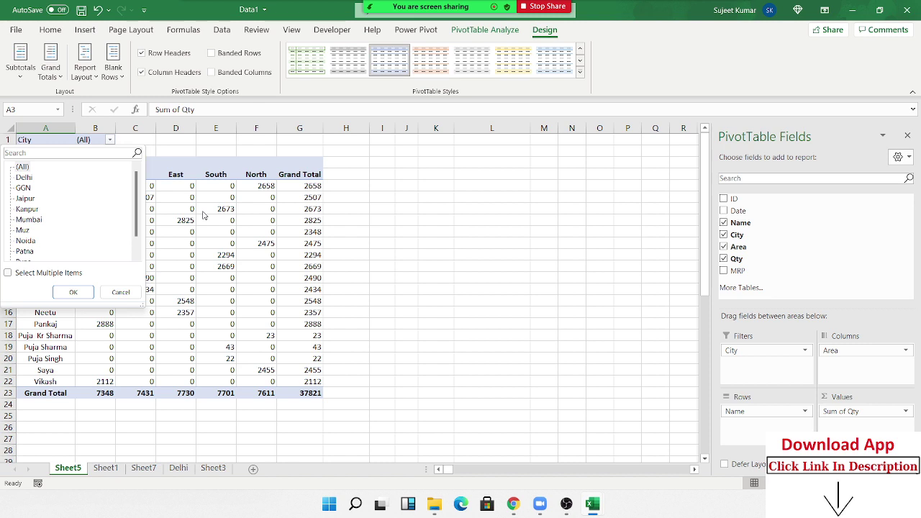
click(203, 214)
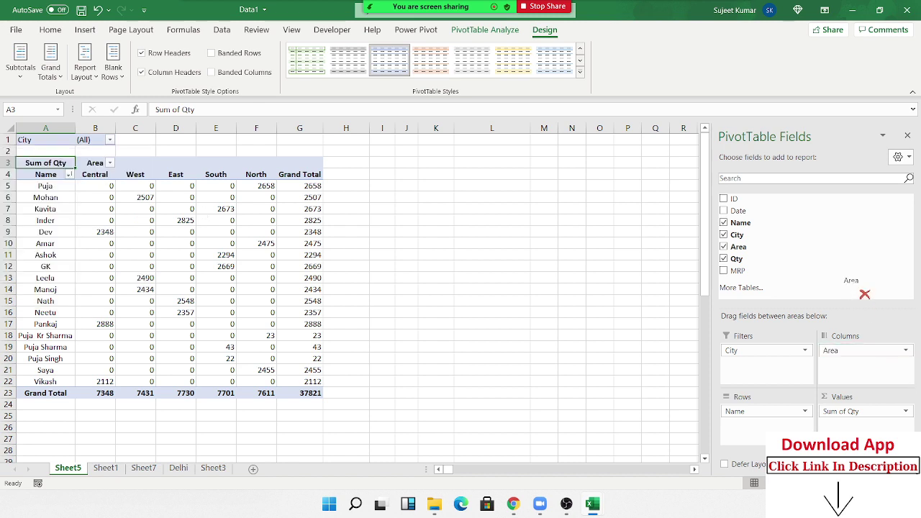
drag(864, 351, 864, 292)
drag(763, 351, 828, 296)
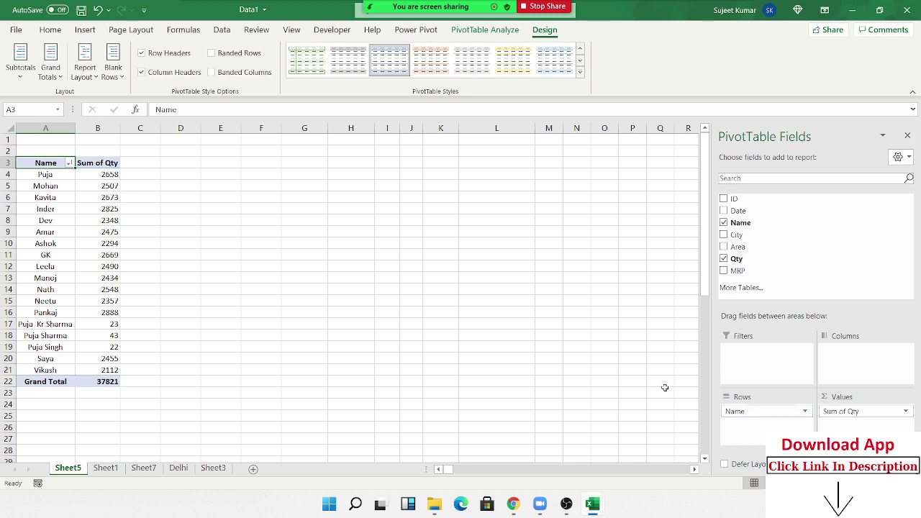
click(69, 174)
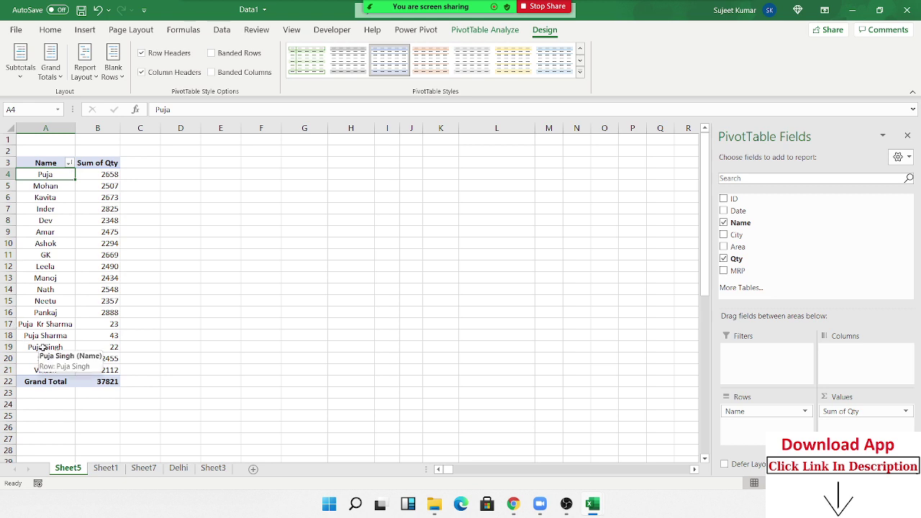
click(45, 347)
ctrl+click(51, 336)
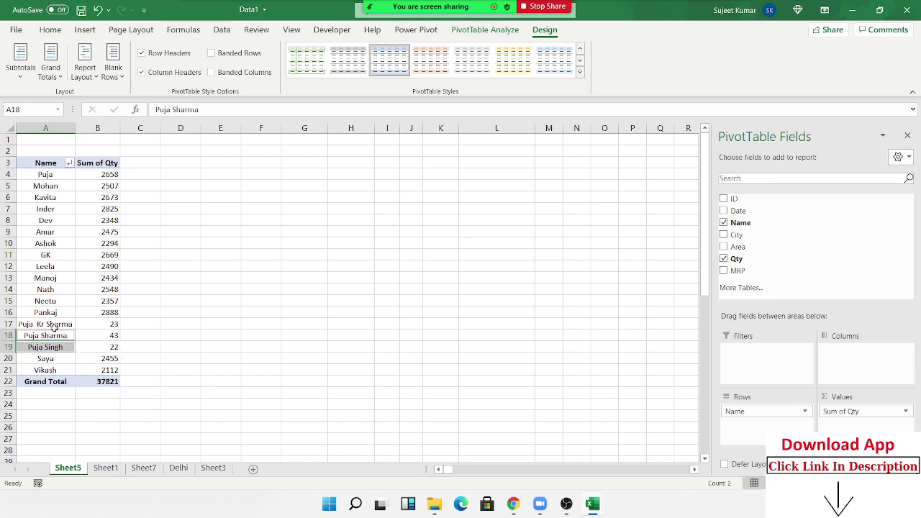
ctrl+click(55, 324)
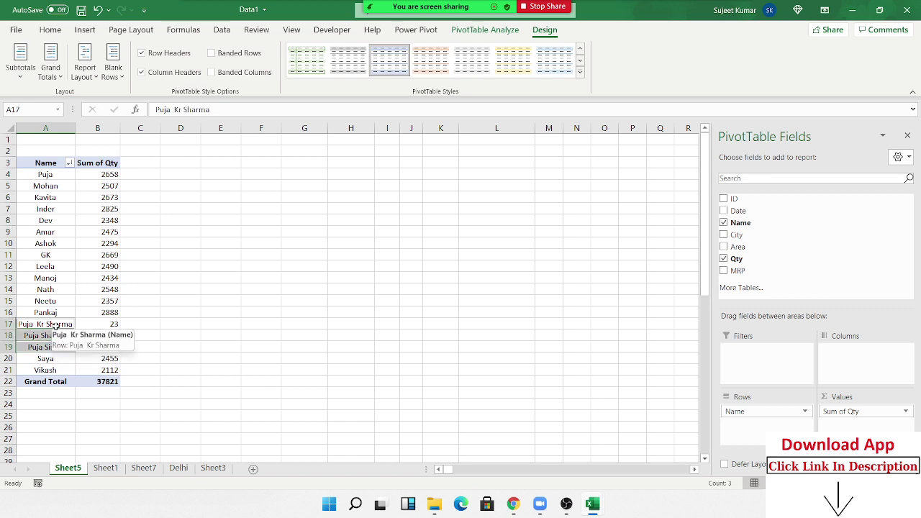
ctrl+click(67, 178)
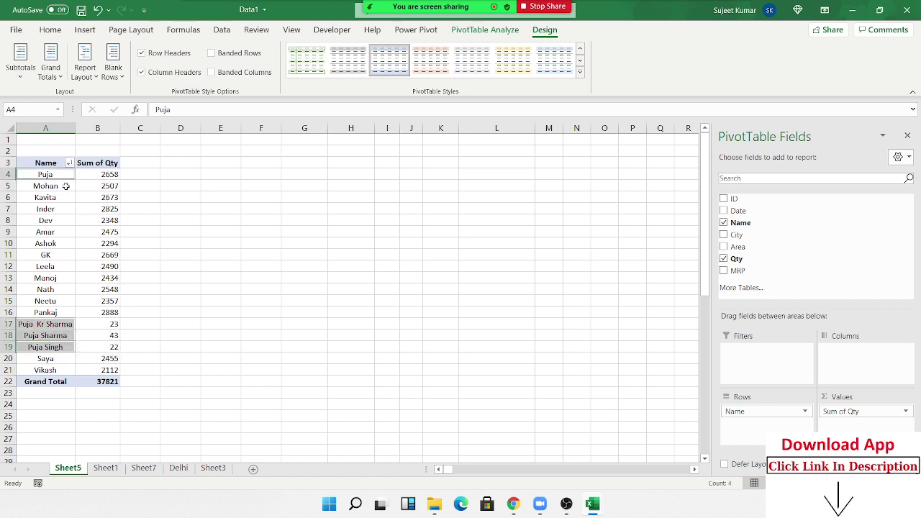
right_click(63, 178)
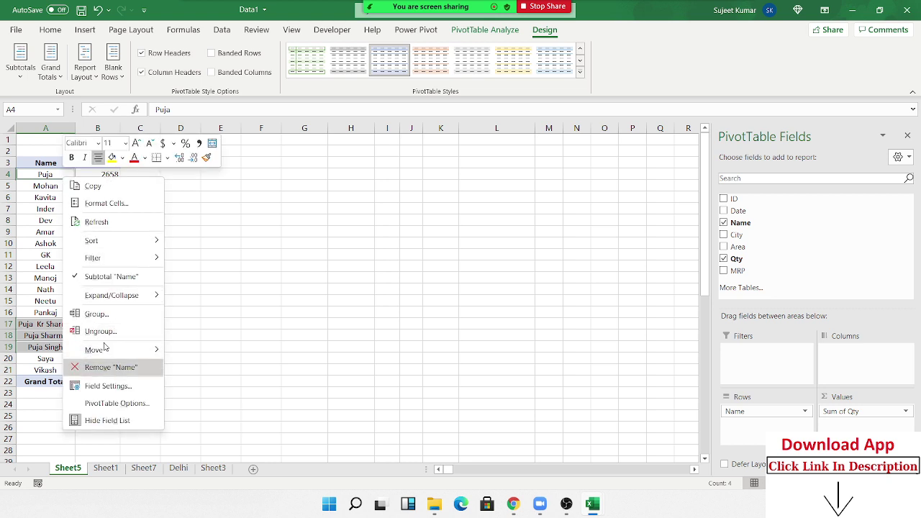
click(97, 314)
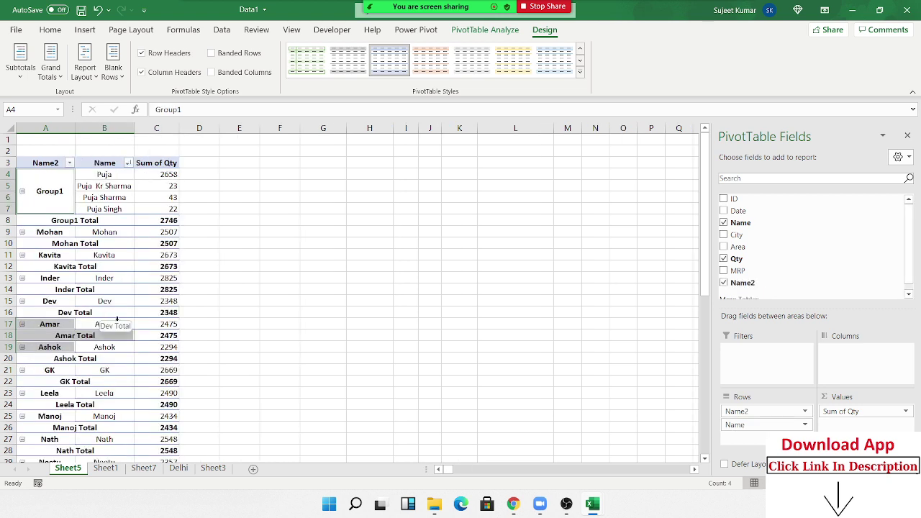
Remove the original Name field from Rows, leaving only Name2.
click(762, 426)
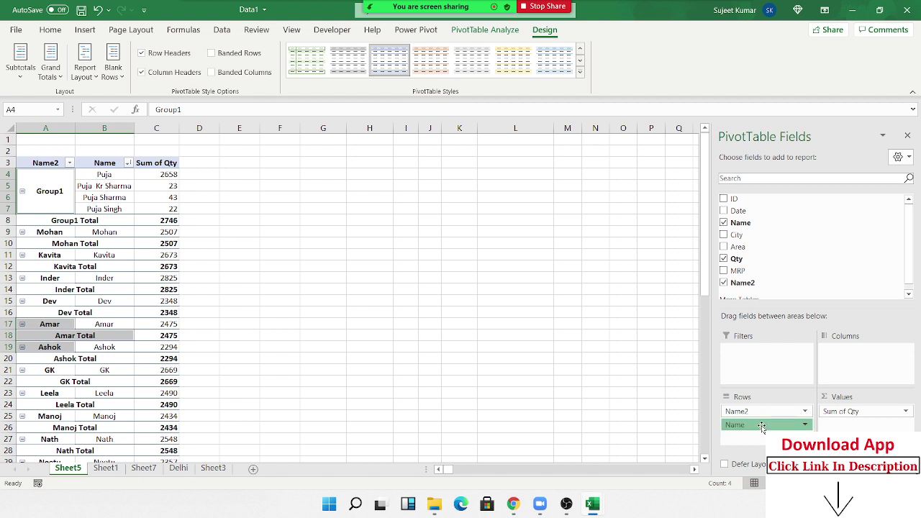
click(736, 442)
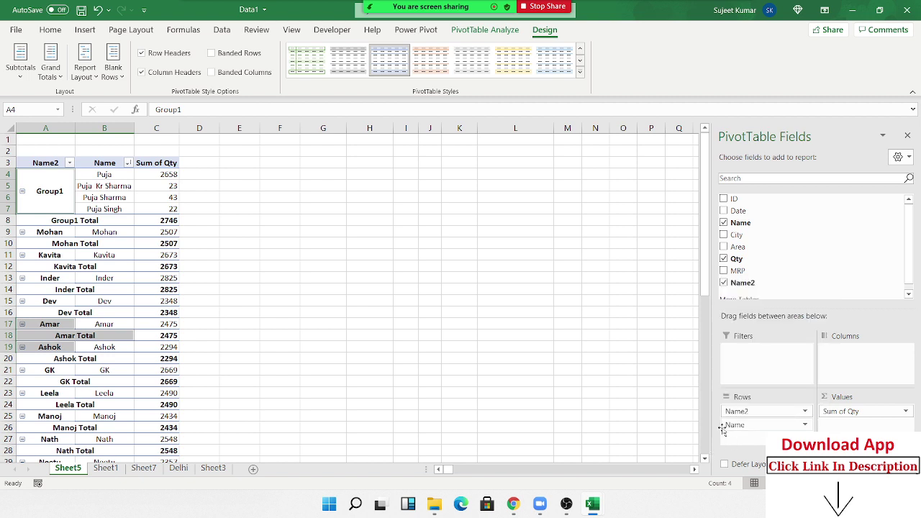
click(742, 426)
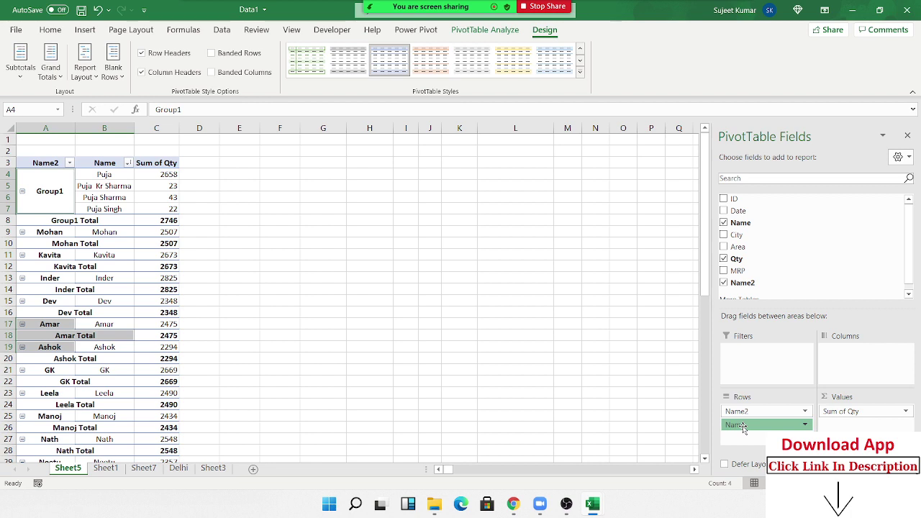
drag(743, 426, 786, 298)
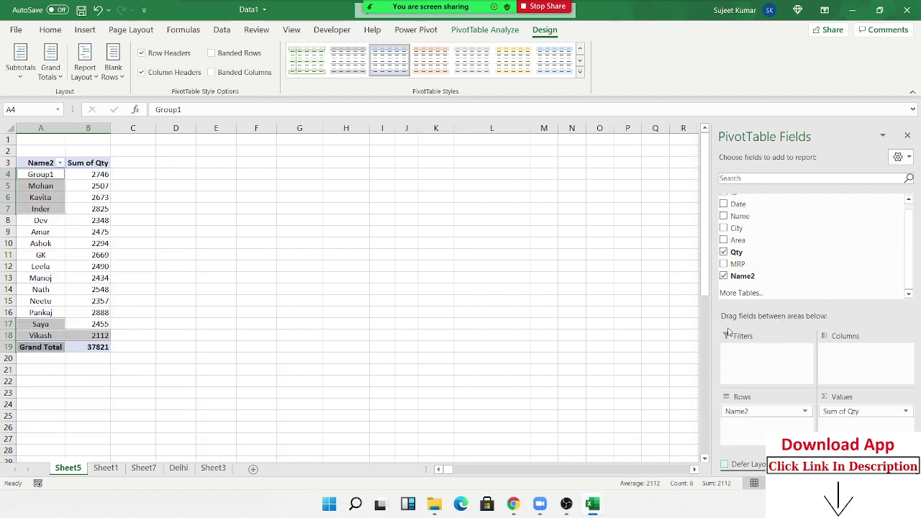
Relabel Group1 as 'Puja All' and add City as the pivot's columns.
click(54, 177)
text(Puj)
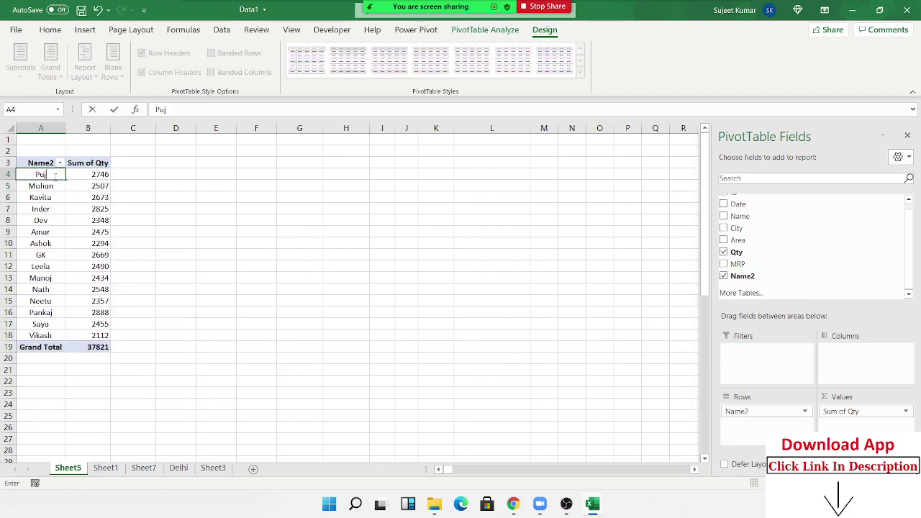
text(a All\)
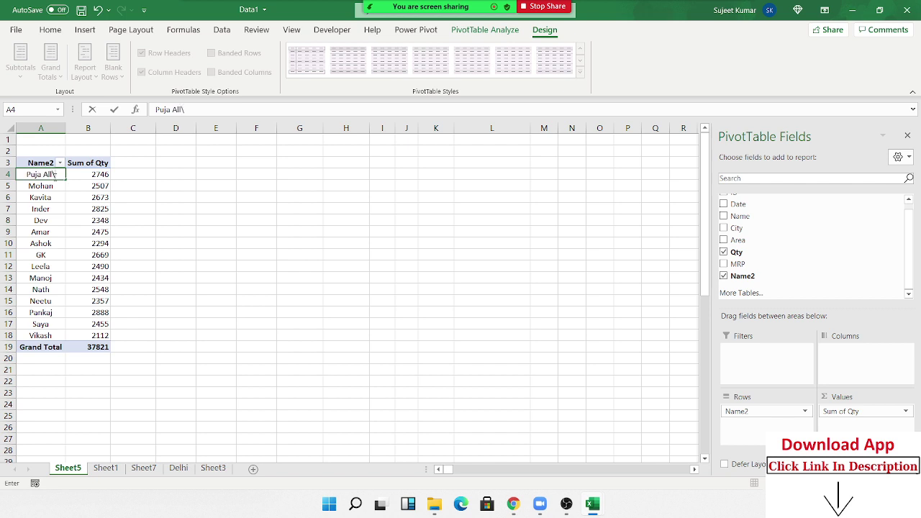
key(Return)
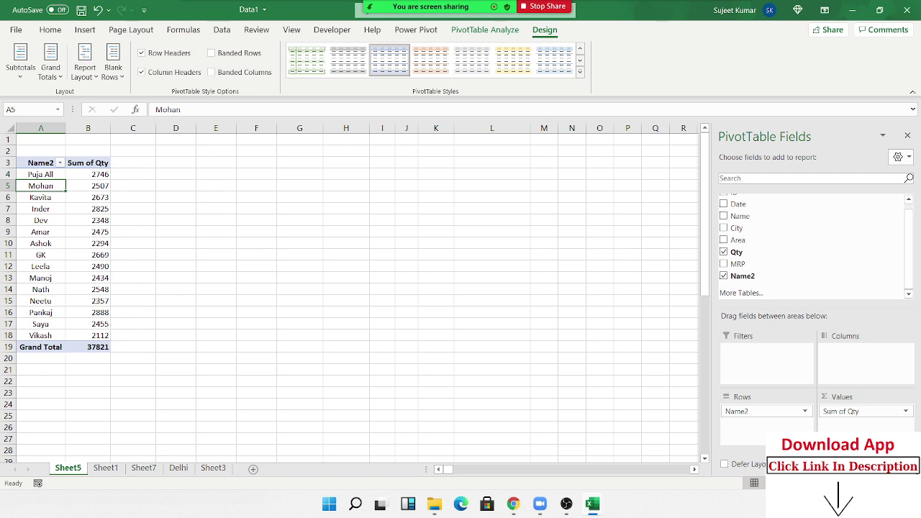
click(84, 206)
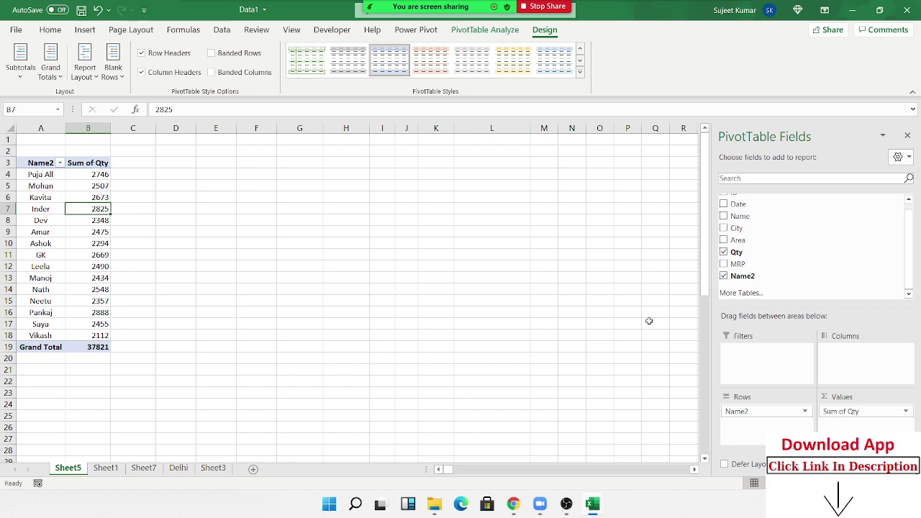
mouse_move(737, 227)
mouse_down()
mouse_move(831, 376)
mouse_move(830, 366)
mouse_up()
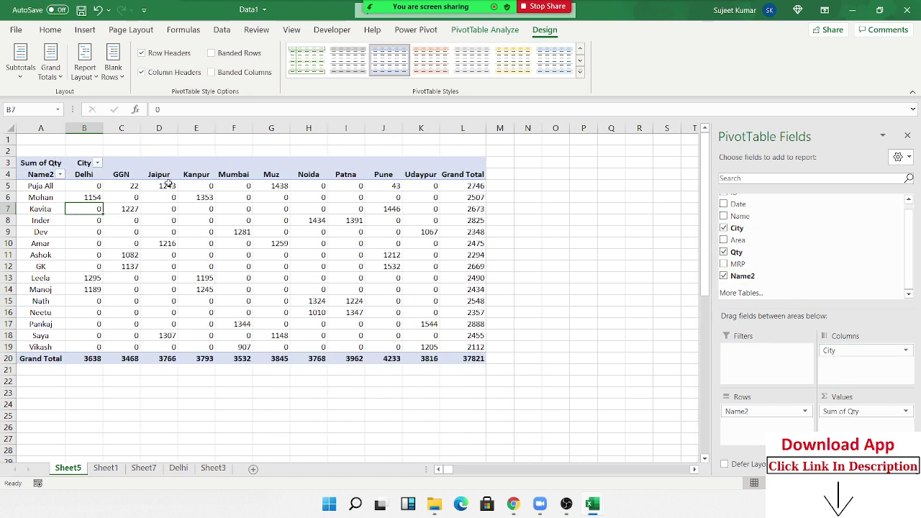
Try renaming the Delhi header to 'New Delhi' and deleting a Muz value, dismissing the cannot-change warning.
click(84, 173)
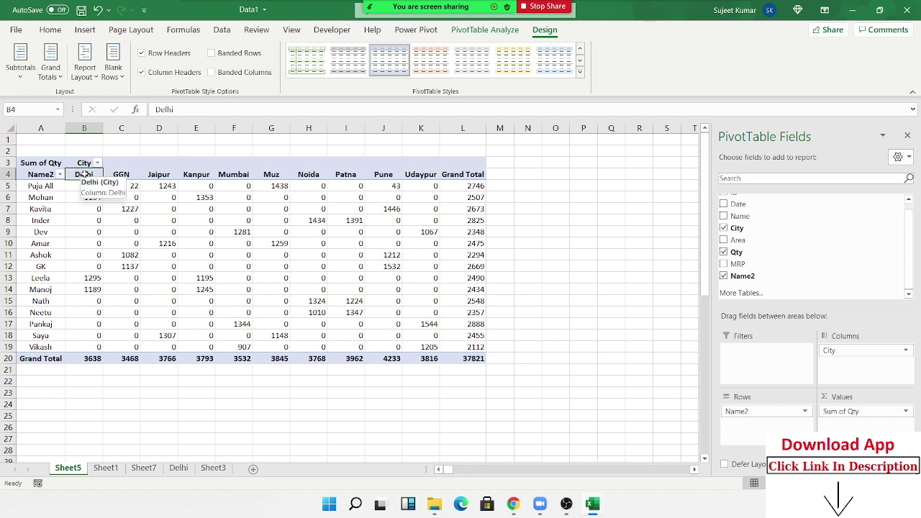
text(New Delh)
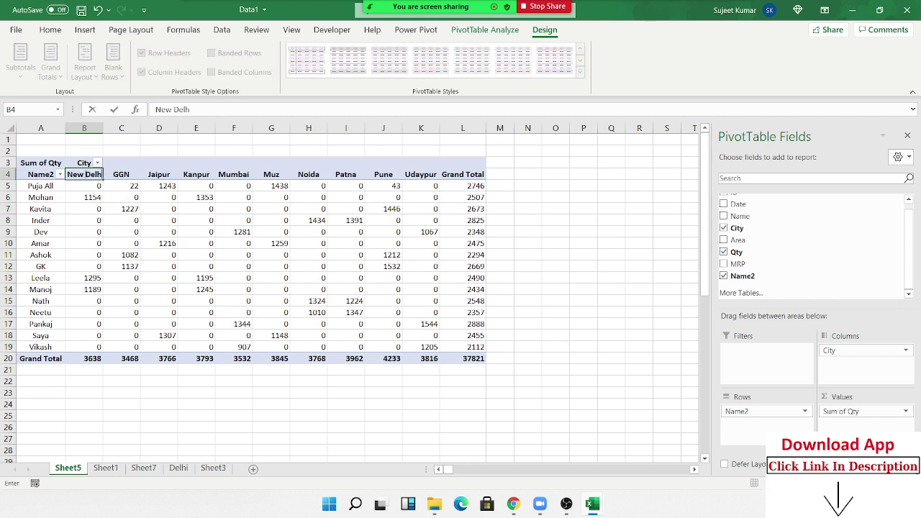
text(i)
key(Return)
click(84, 173)
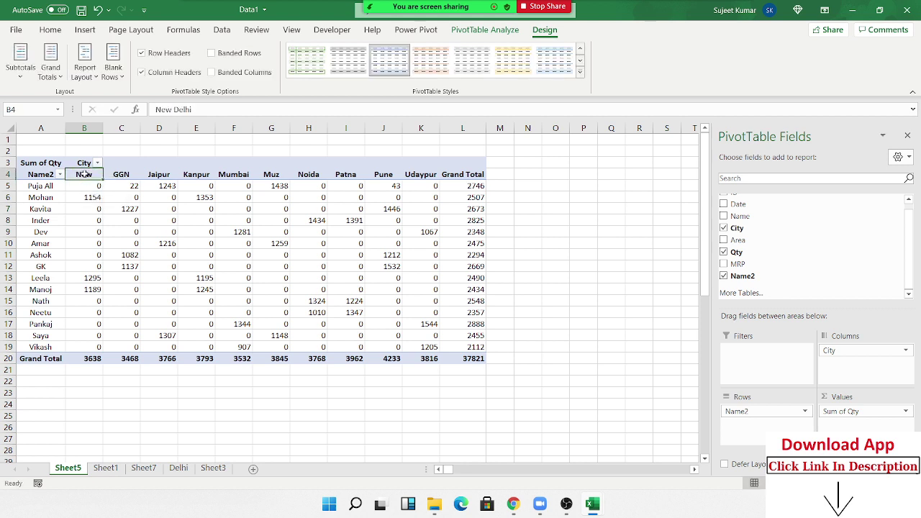
key(ctrl+z)
click(268, 268)
key(Delete)
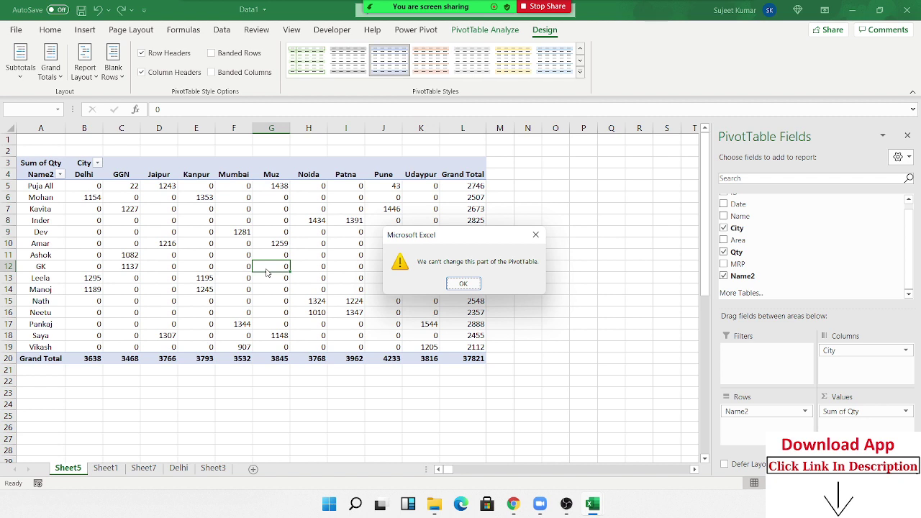
key(Return)
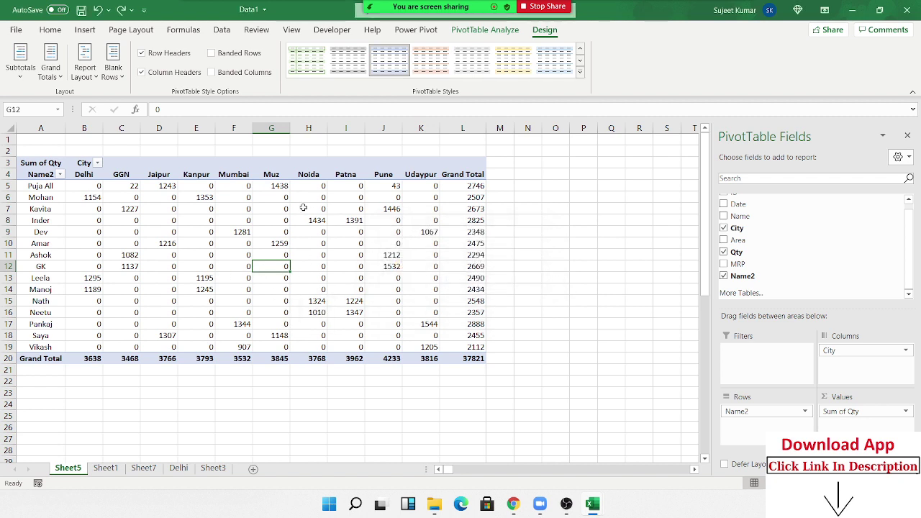
Select the Delhi, GGN and Noida column headers together.
mouse_move(277, 240)
click(84, 175)
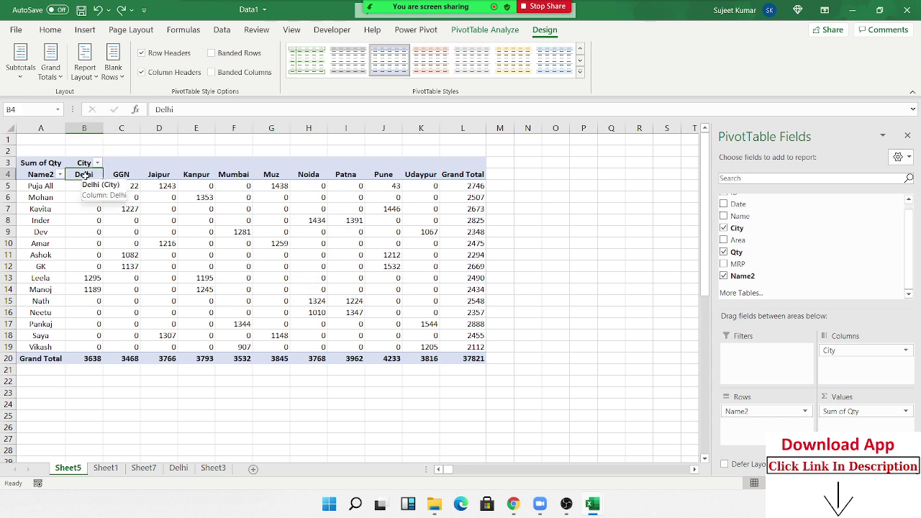
shift+click(127, 179)
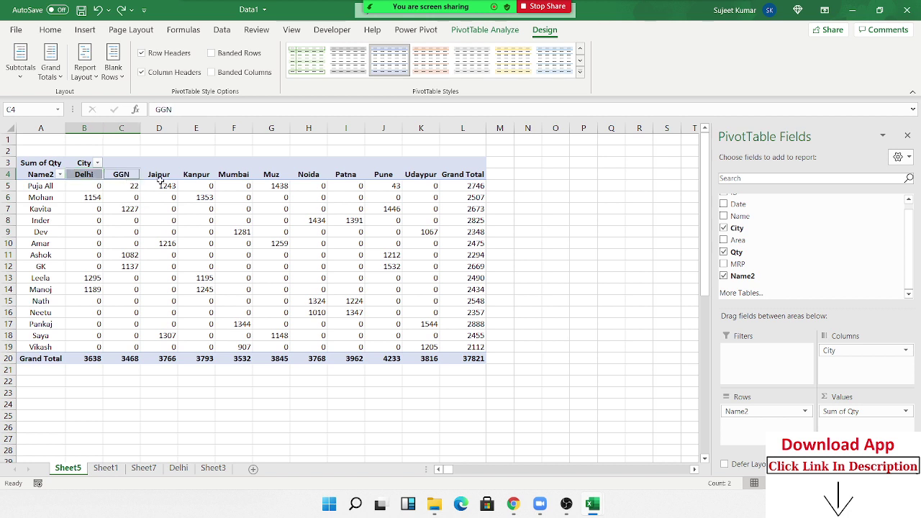
ctrl+click(310, 175)
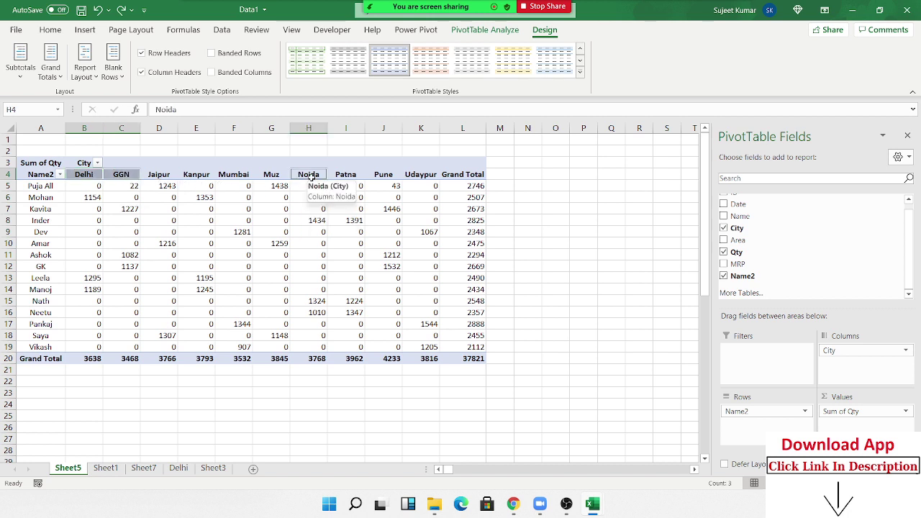
Group Delhi, GGN and Noida into Group1, then remove the original City field, leaving City2.
right_click(312, 178)
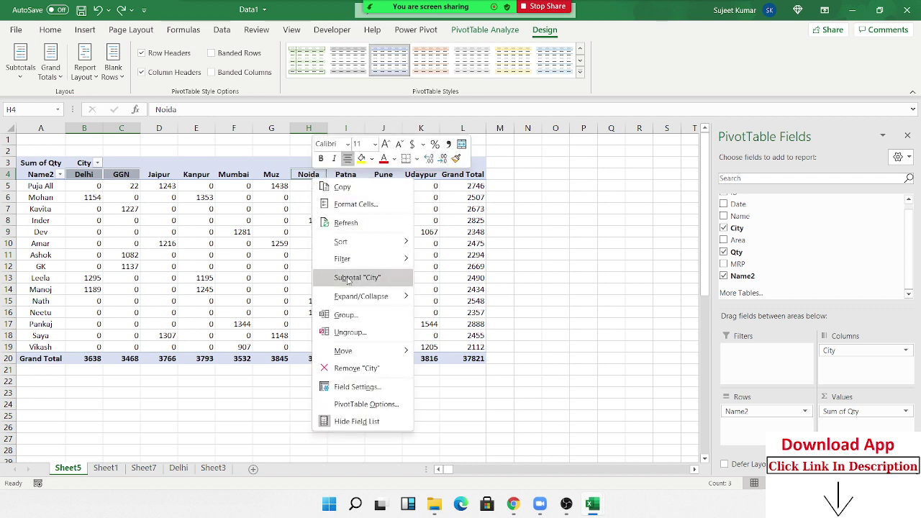
click(344, 315)
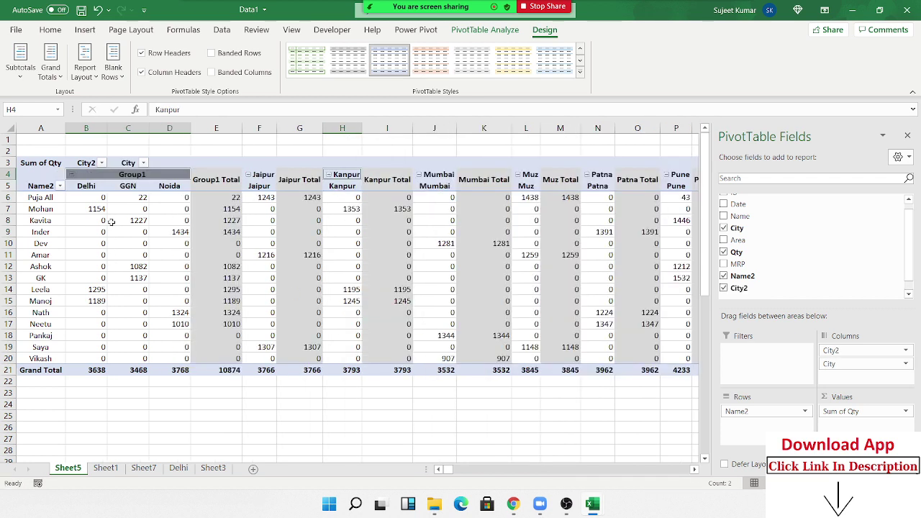
click(130, 178)
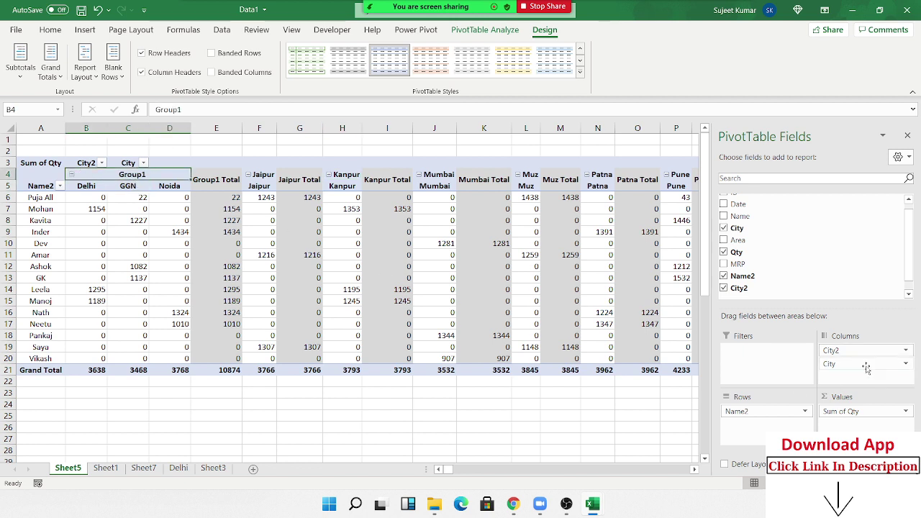
drag(866, 368, 849, 266)
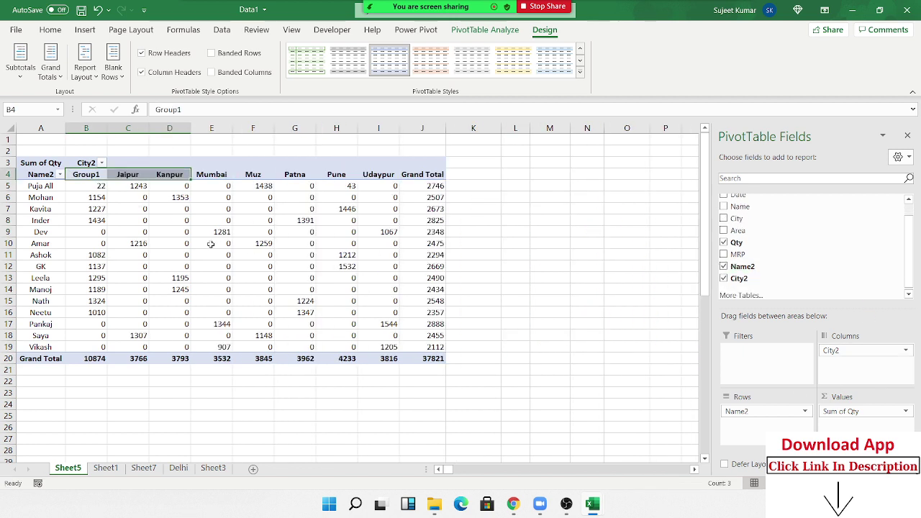
Relabel the Group1 column, which combines Delhi, GGN and Noida, as NCR.
click(92, 175)
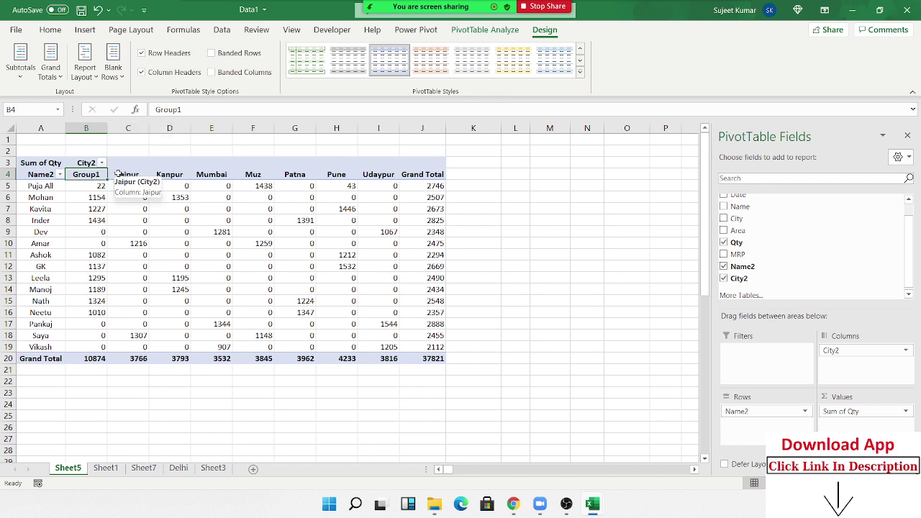
text(De)
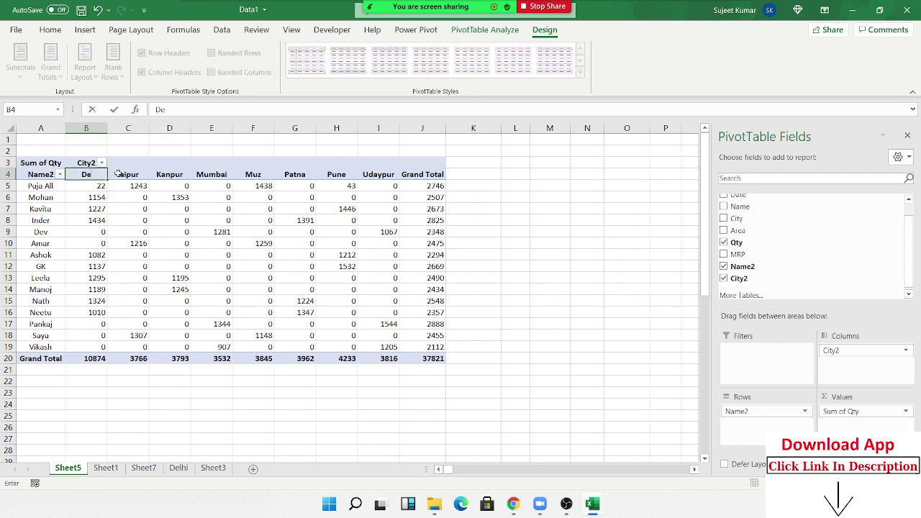
key(BackSpace)
key(BackSpace)
text(NC)
text(R)
key(Return)
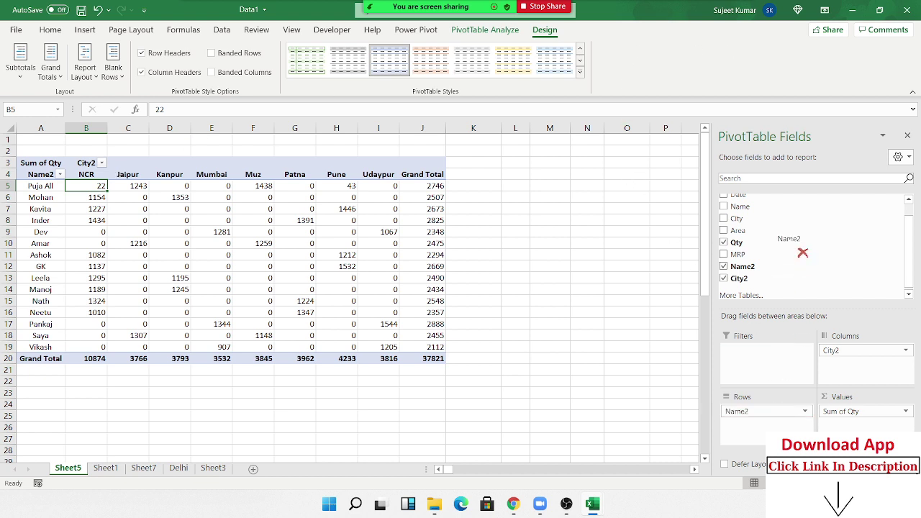
Remove Name2 from the pivot rows and City2 from the pivot columns.
drag(778, 414, 744, 251)
mouse_move(832, 350)
mouse_down()
mouse_move(793, 228)
mouse_move(787, 425)
mouse_move(772, 415)
mouse_up()
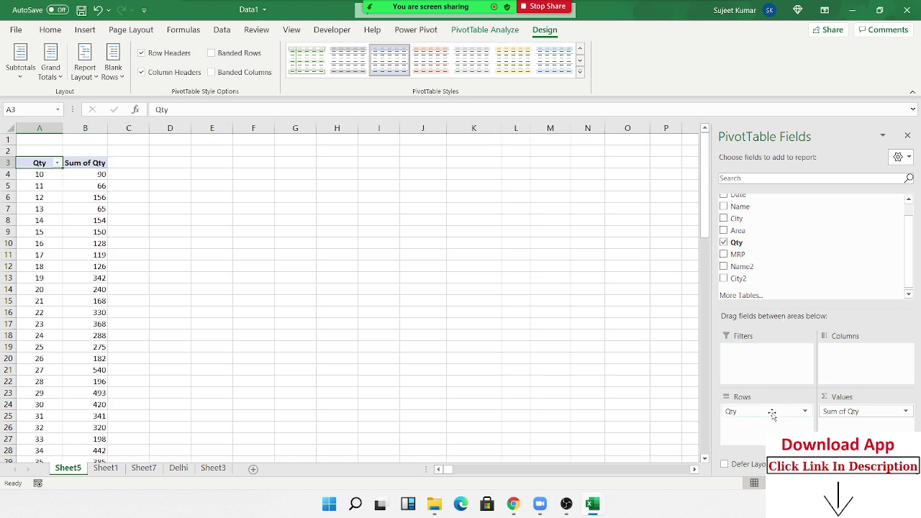
scroll(51, 235, down, 8)
scroll(50, 234, down, 6)
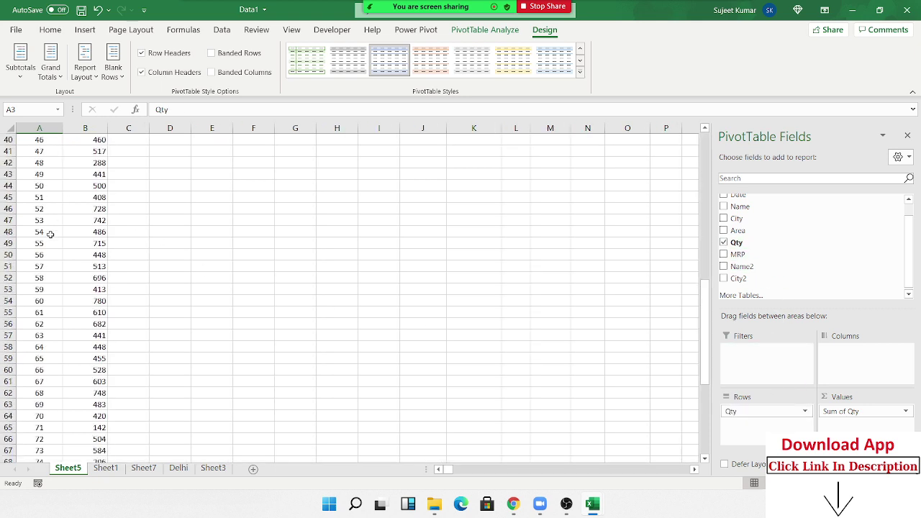
scroll(51, 234, down, 14)
scroll(50, 235, up, 1)
scroll(50, 235, up, 14)
scroll(50, 235, up, 7)
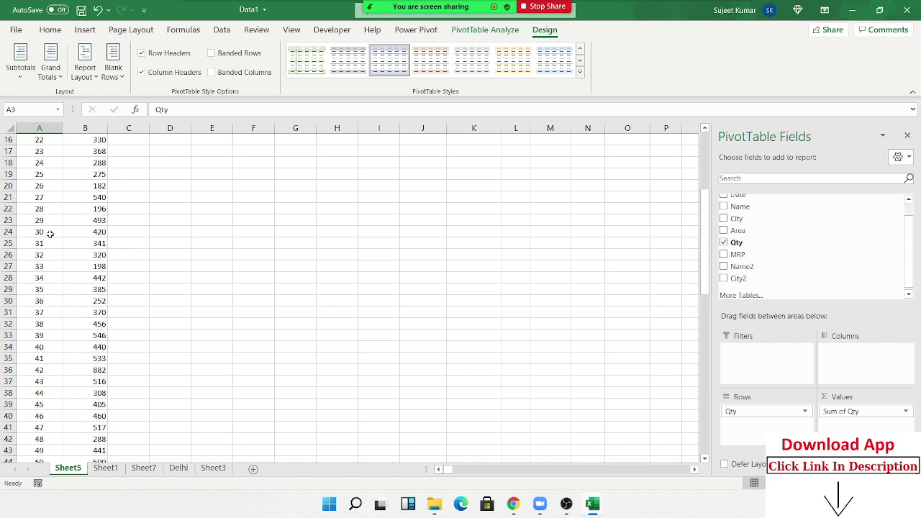
scroll(50, 235, up, 6)
Replace Qty with MRP in the rows so Sum of Qty lists per MRP value.
click(45, 174)
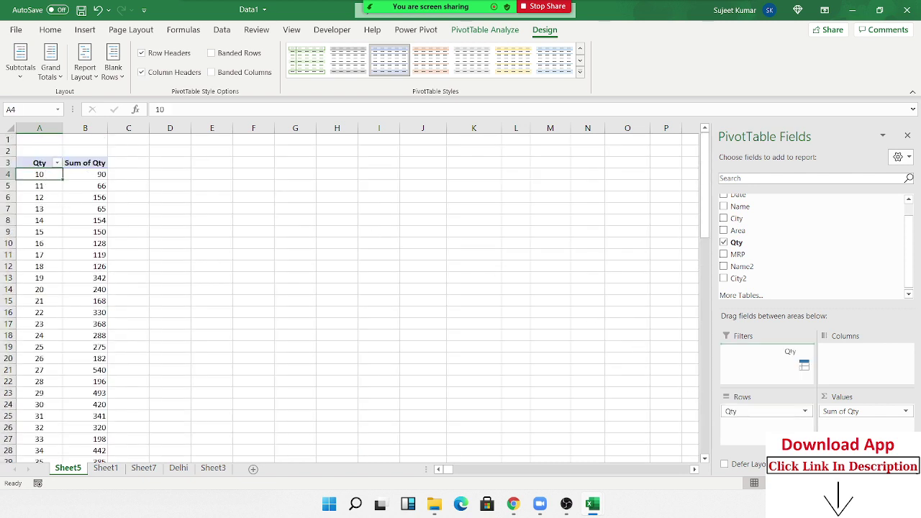
mouse_move(783, 413)
mouse_down()
mouse_move(749, 266)
mouse_move(777, 411)
mouse_up()
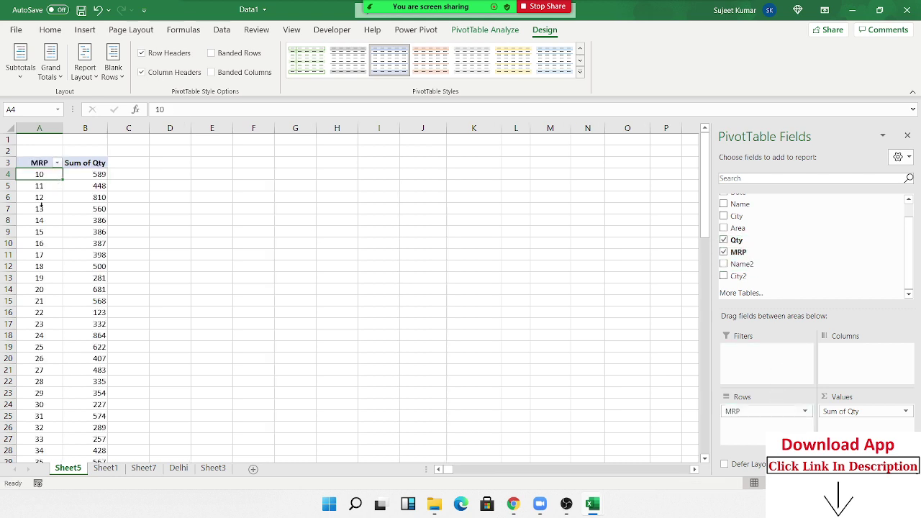
click(55, 175)
click(41, 177)
click(99, 185)
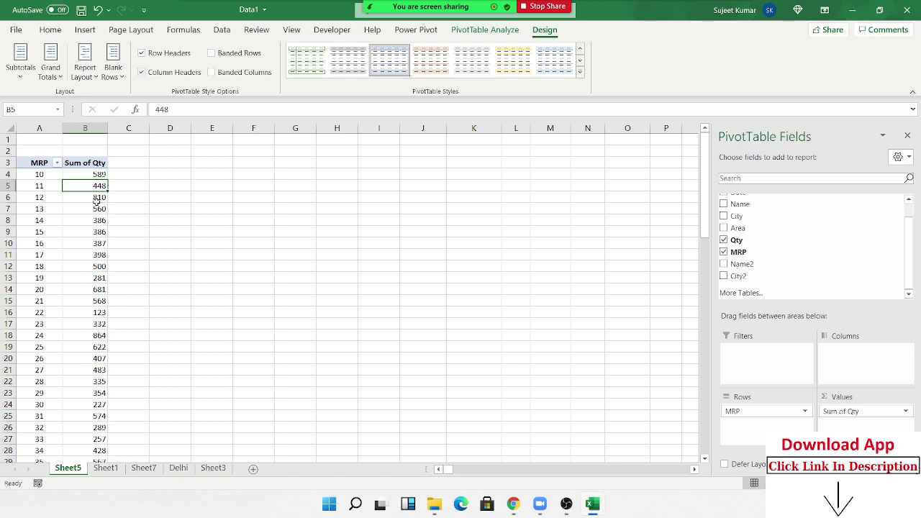
scroll(65, 237, down, 2)
scroll(66, 237, down, 4)
scroll(64, 237, down, 6)
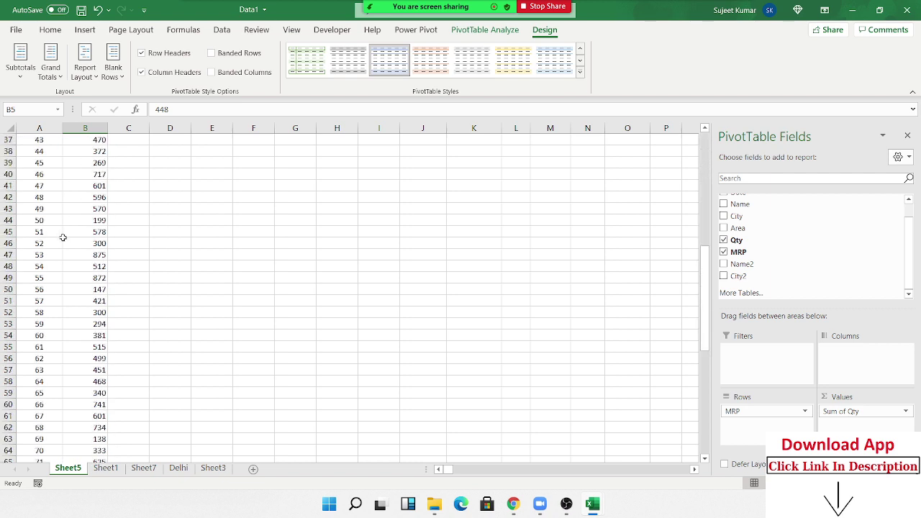
scroll(63, 237, down, 5)
scroll(63, 237, down, 2)
scroll(63, 237, up, 12)
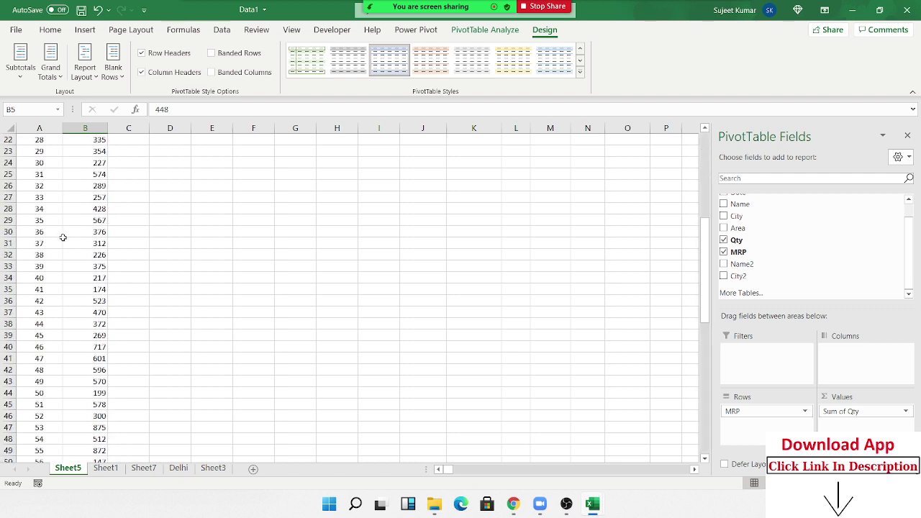
scroll(62, 238, up, 7)
scroll(63, 237, up, 1)
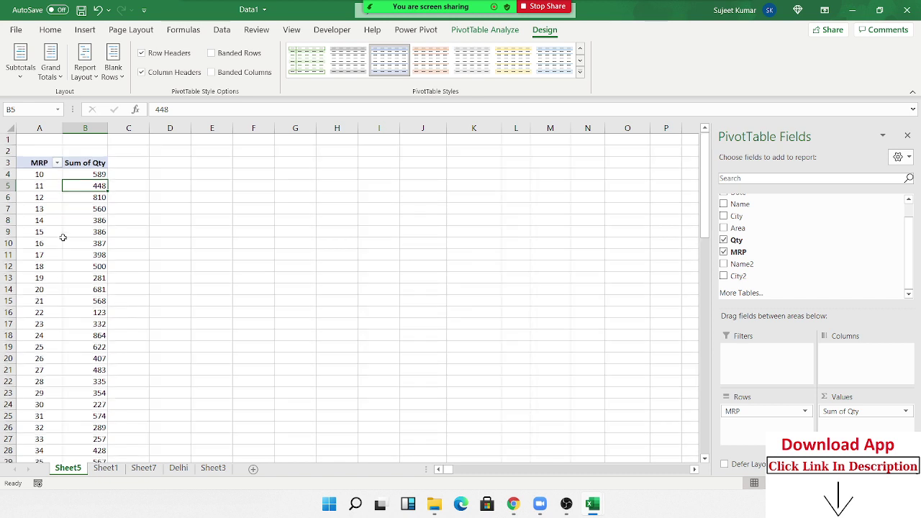
Group the pivot's MRP values into ranges of 10.
mouse_move(62, 238)
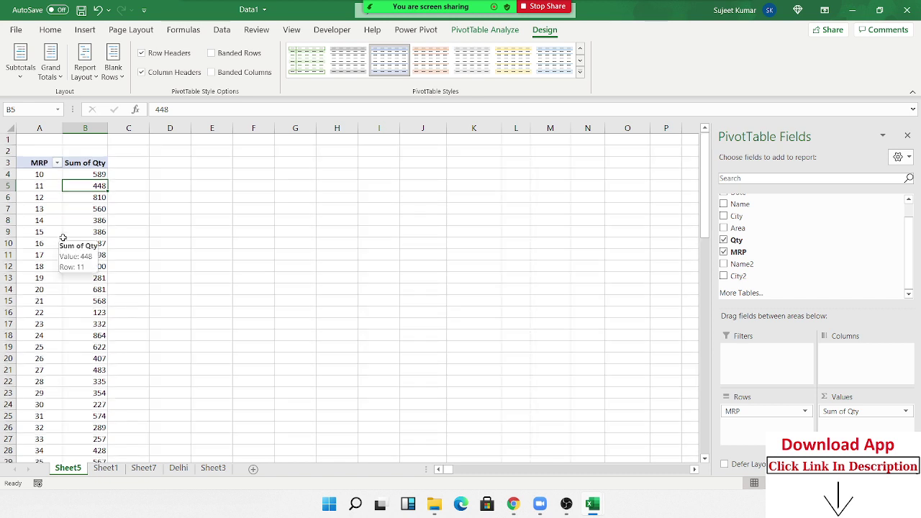
click(40, 208)
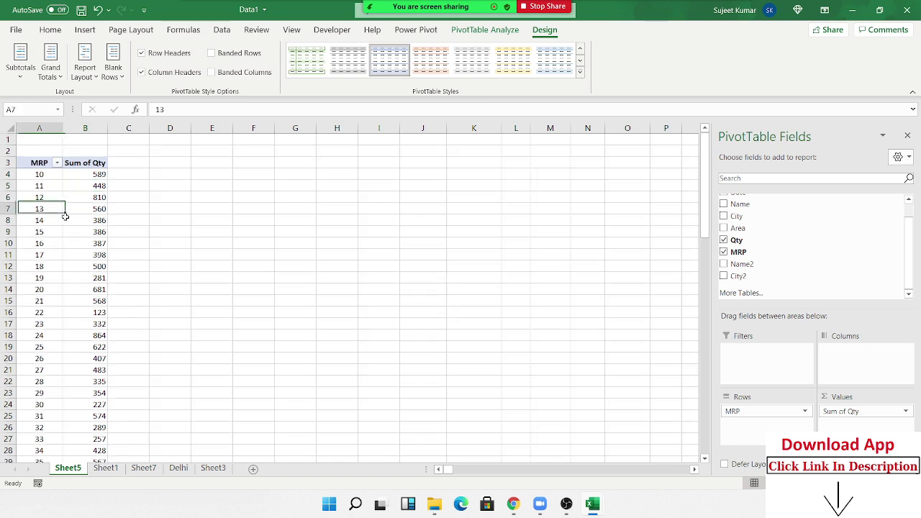
right_click(46, 209)
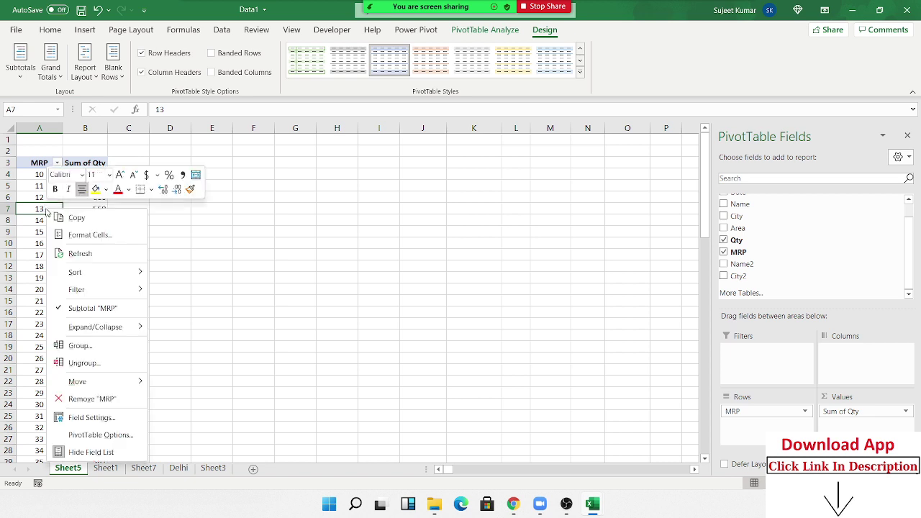
click(106, 346)
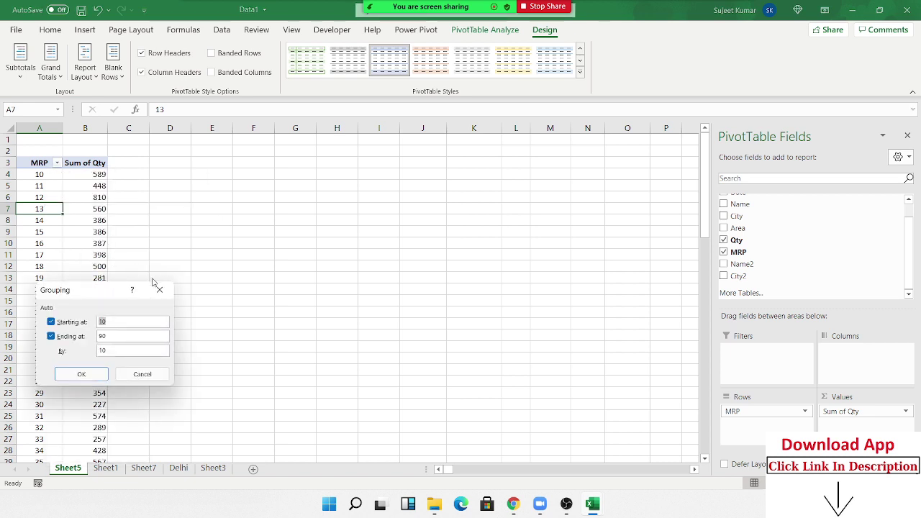
drag(119, 290, 274, 175)
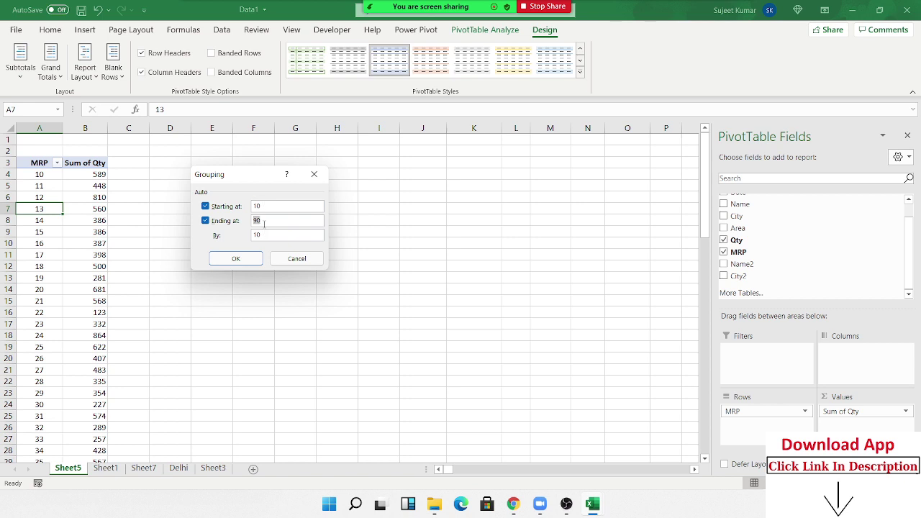
key(Tab)
drag(262, 207, 249, 206)
text(0)
text(1)
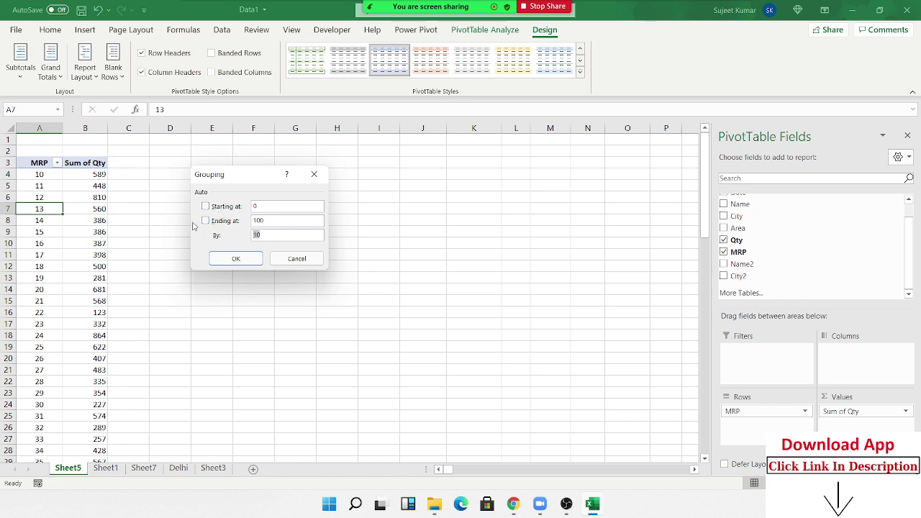
click(222, 253)
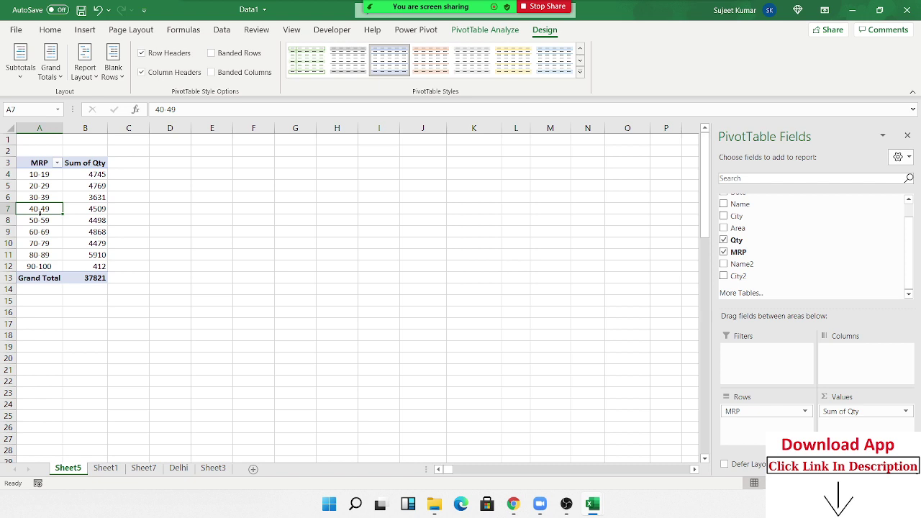
Remove MRP from the rows, leaving a Sum of Qty total of 37821.
drag(45, 187, 47, 247)
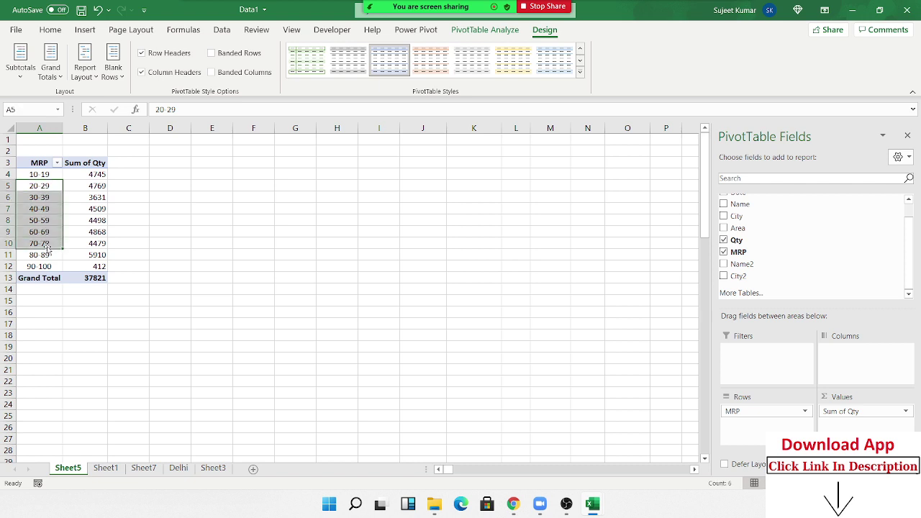
click(83, 188)
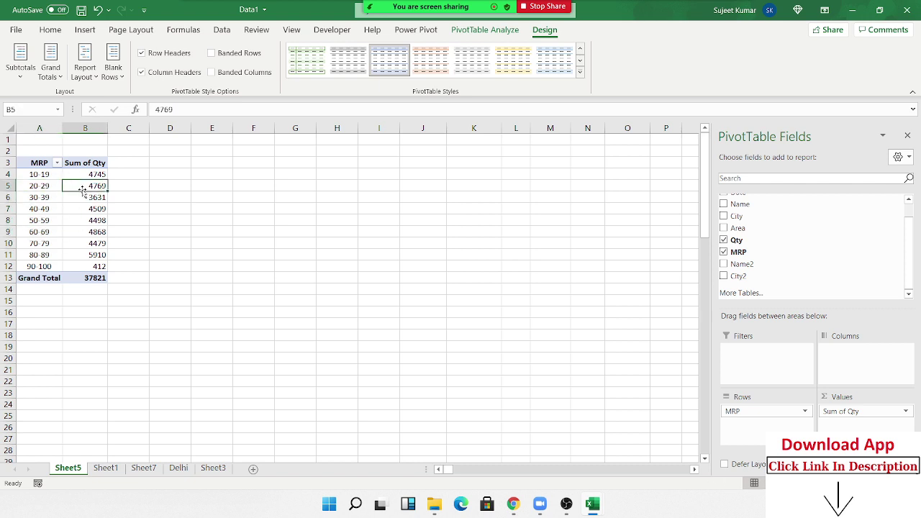
drag(753, 412, 817, 277)
scroll(817, 252, up, 1)
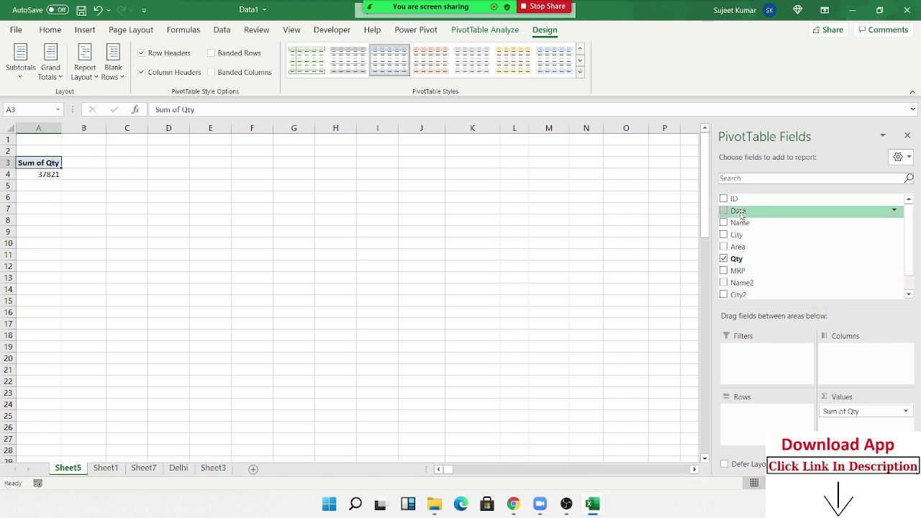
Add Date to rows, expand 2020 and Qtr2, then ungroup into individual dates.
drag(742, 211, 770, 414)
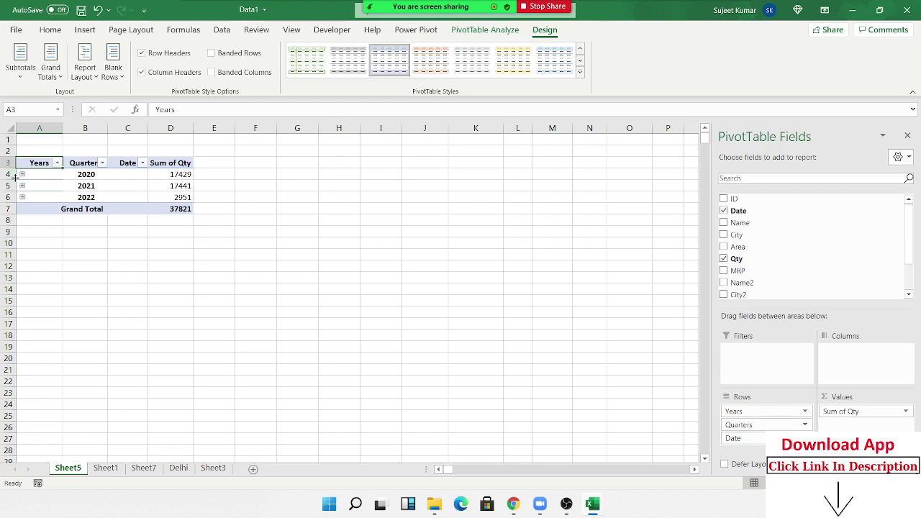
click(19, 174)
click(21, 174)
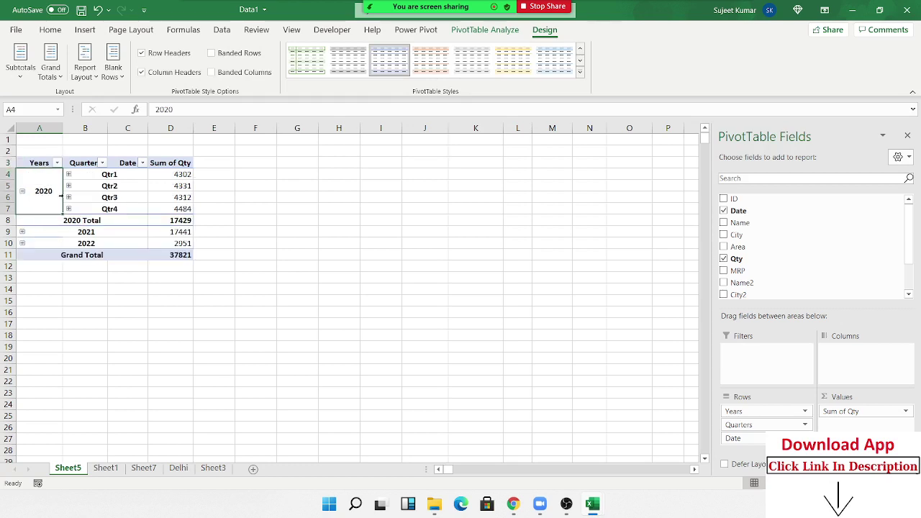
click(68, 185)
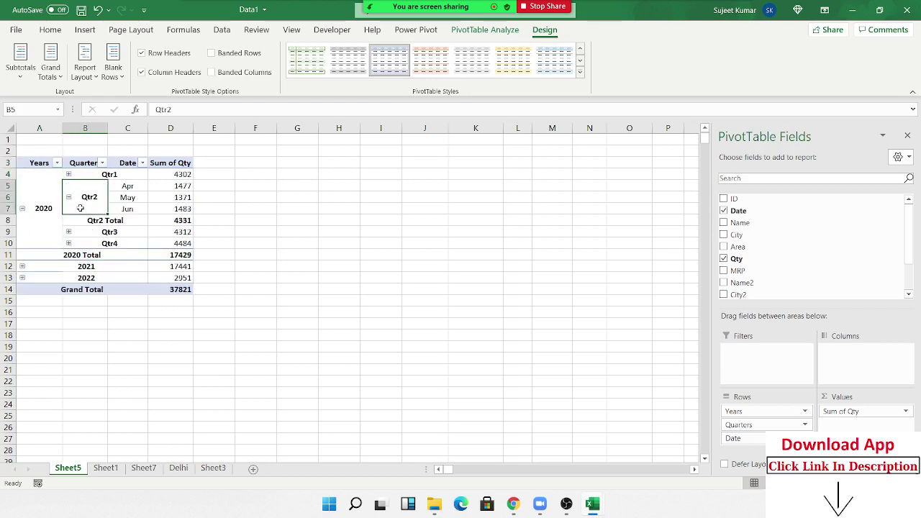
click(141, 187)
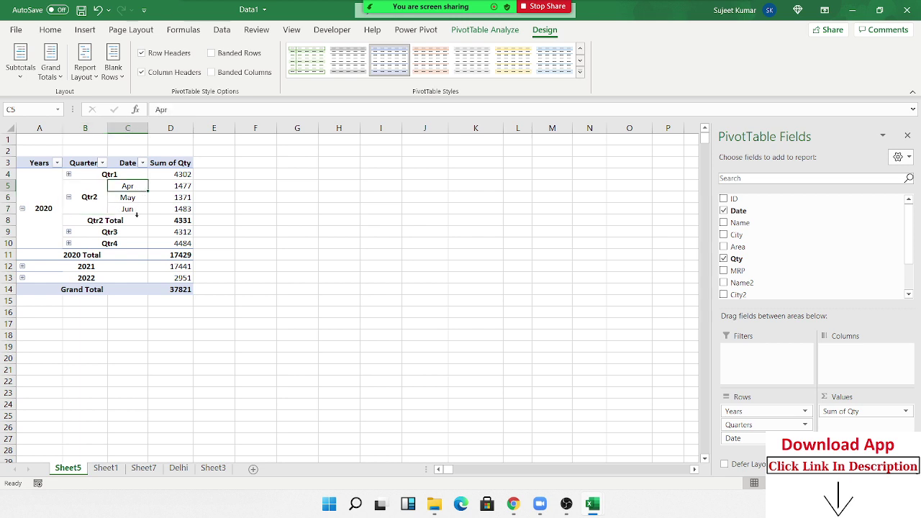
right_click(49, 191)
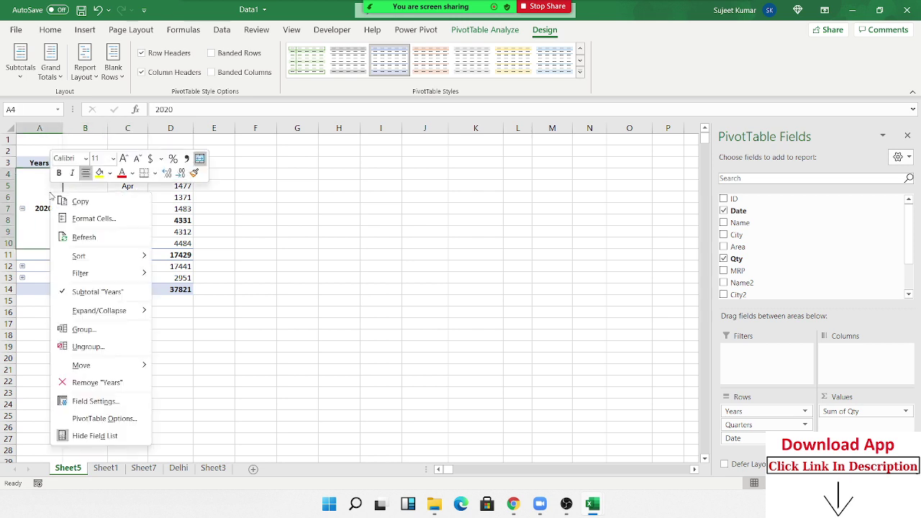
click(102, 349)
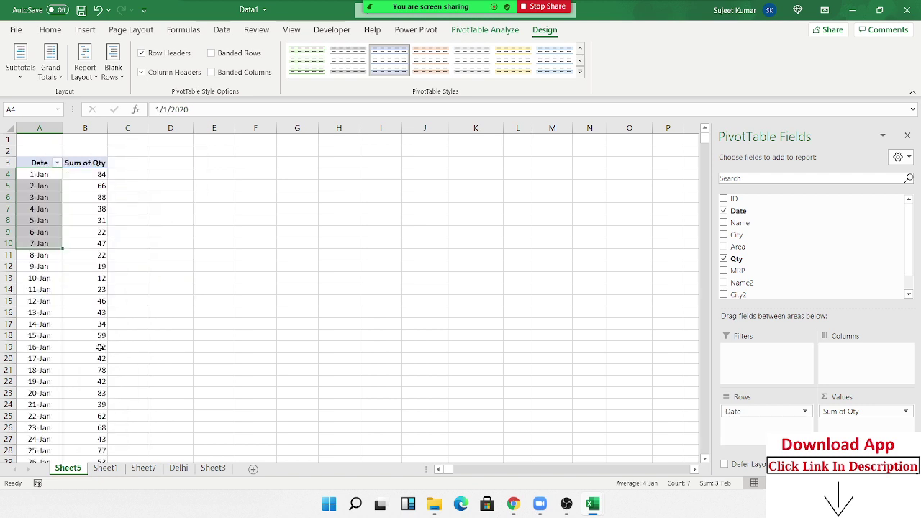
Group the pivot dates by months.
click(44, 229)
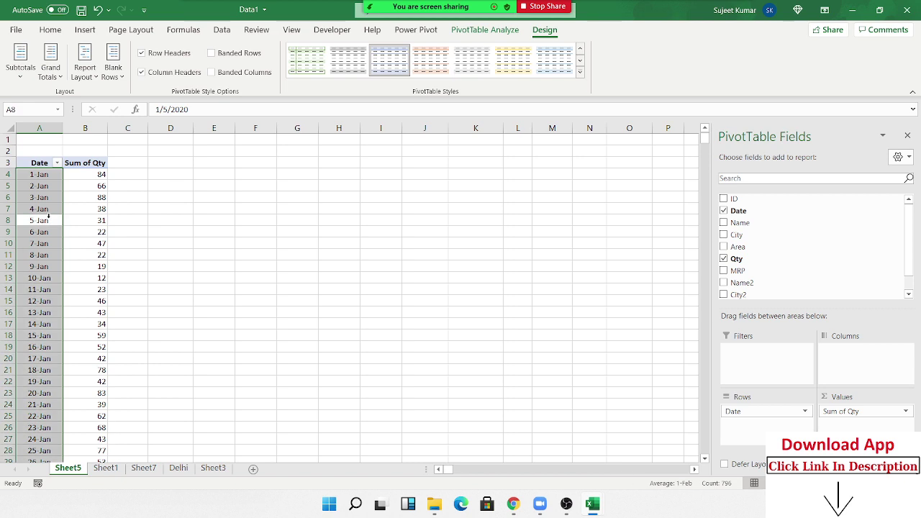
right_click(48, 234)
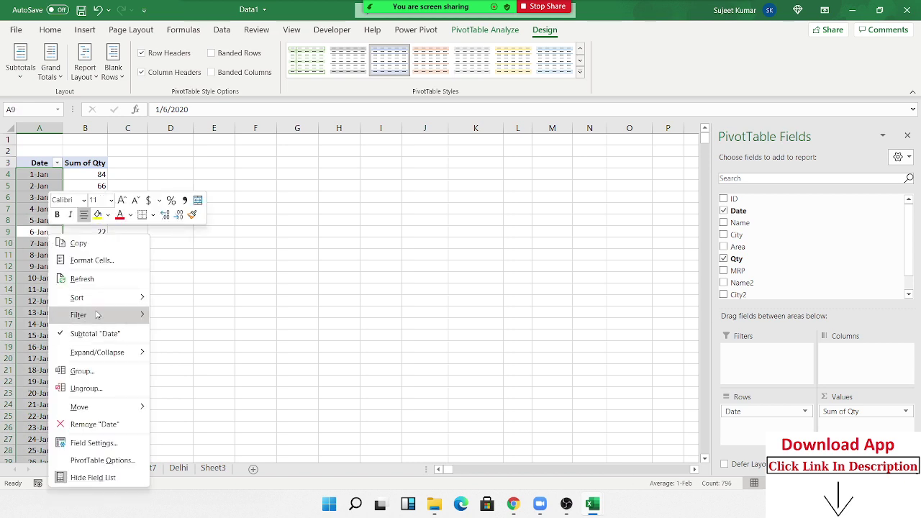
click(83, 371)
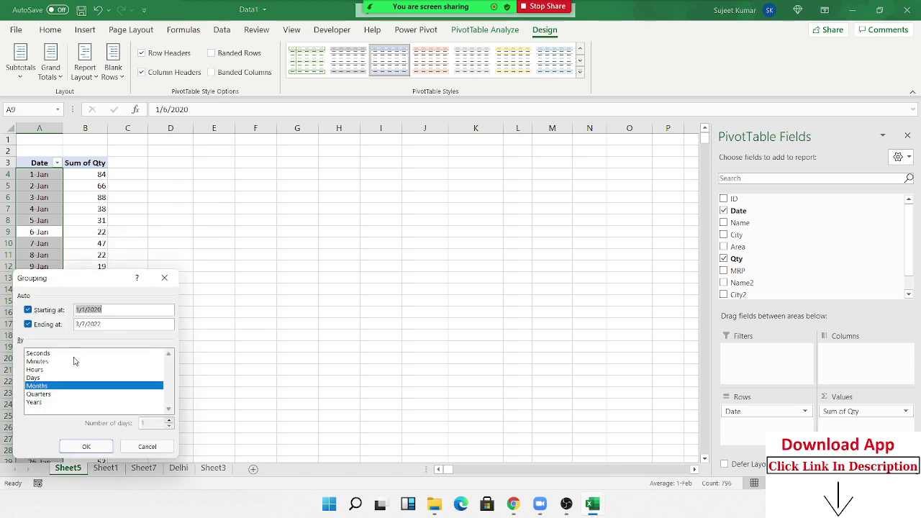
click(83, 446)
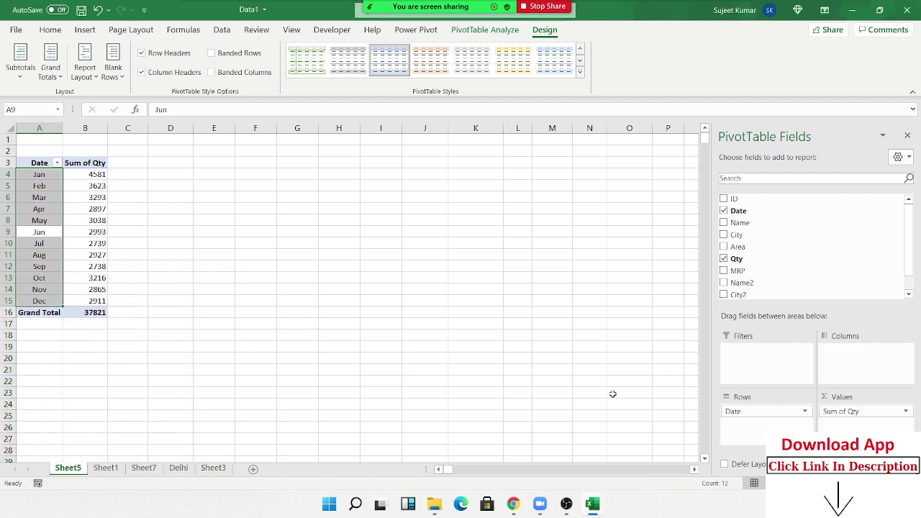
Add quarters to the date grouping and lay Quarters out as columns Qtr1–Qtr4.
click(41, 233)
right_click(36, 218)
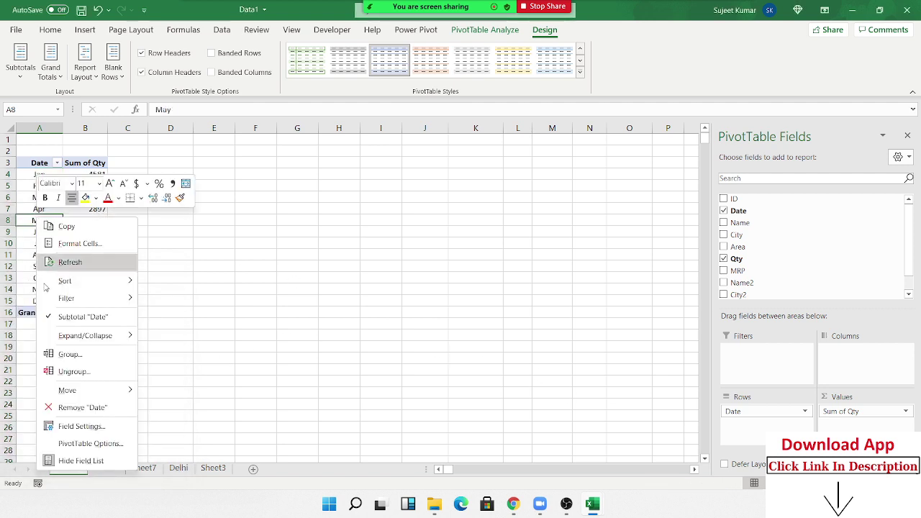
click(70, 354)
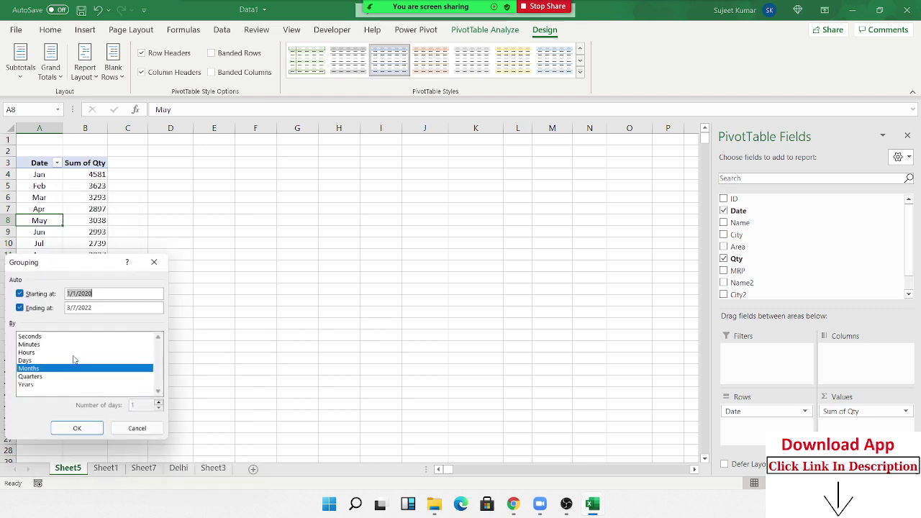
click(33, 378)
click(77, 429)
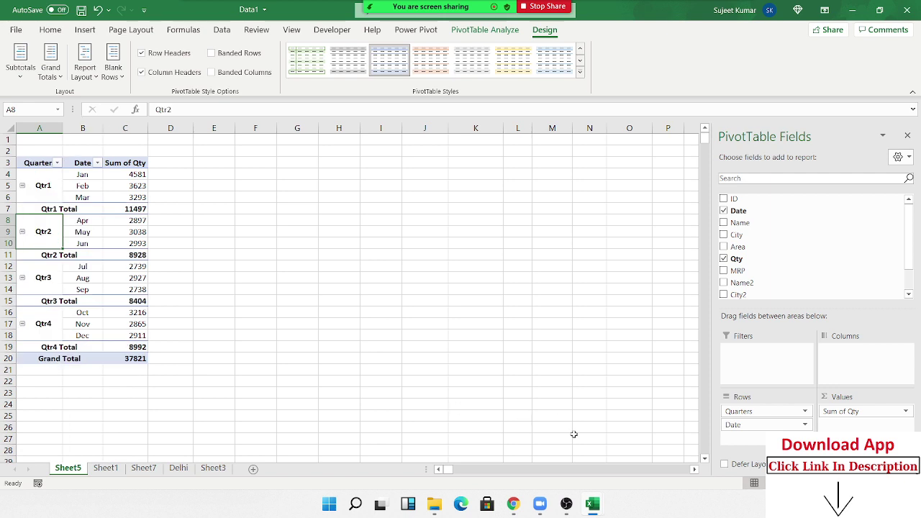
drag(741, 411, 839, 365)
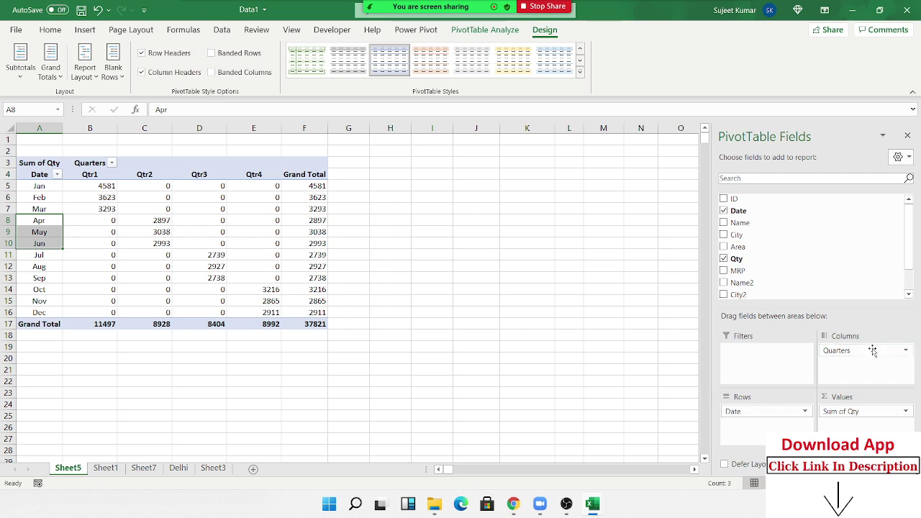
Group dates by Days only with 15 days per period, dropping months and quarters.
right_click(54, 233)
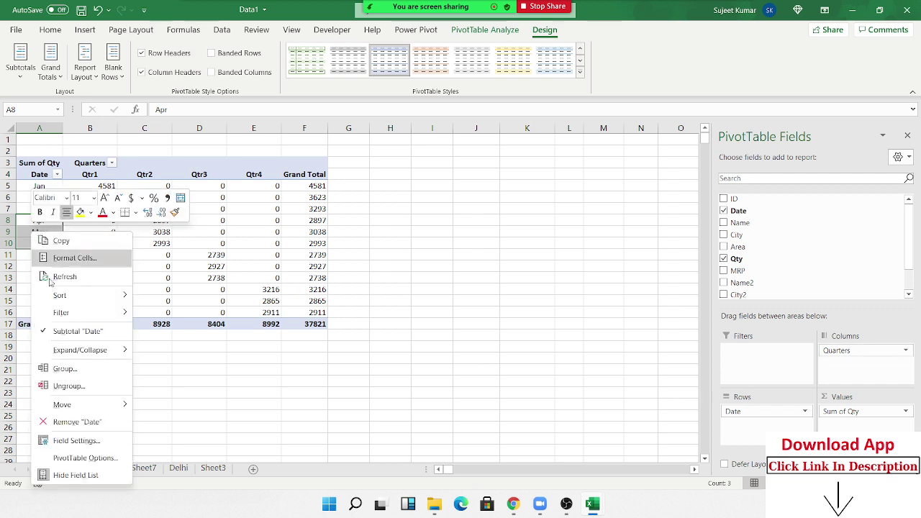
click(64, 370)
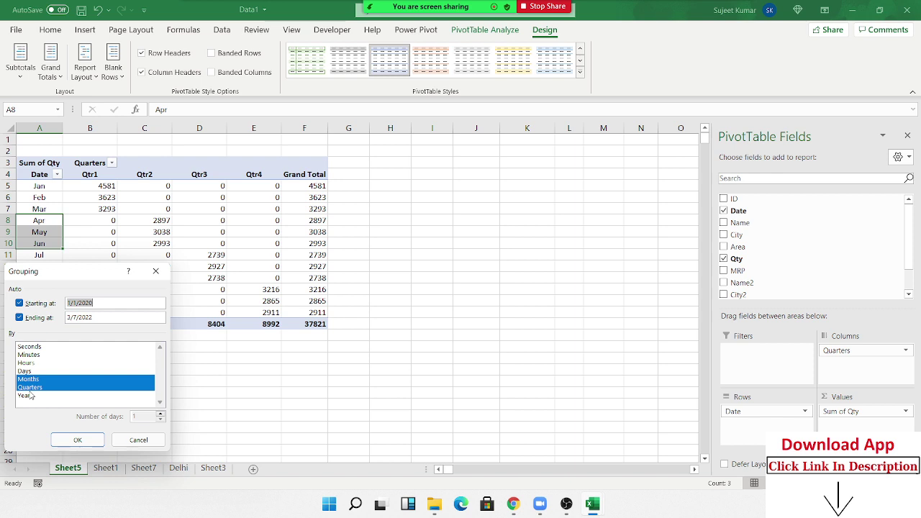
click(30, 387)
click(32, 371)
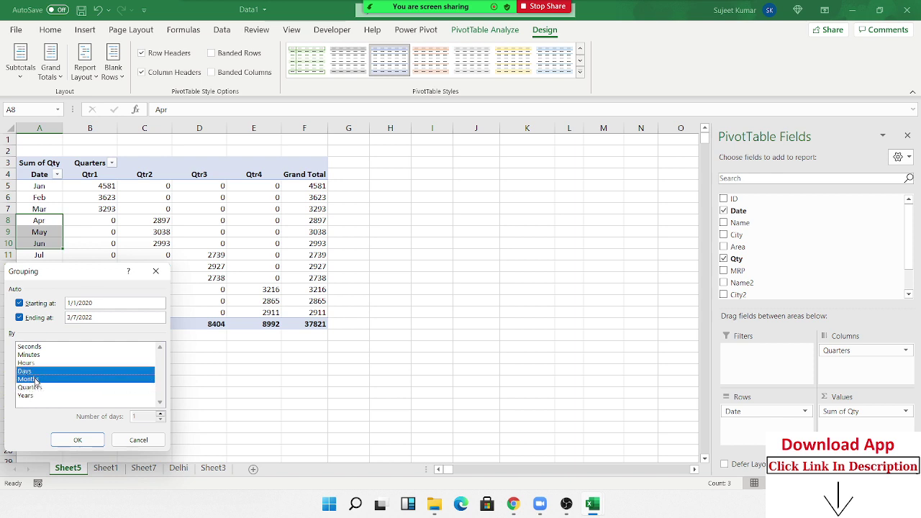
click(34, 380)
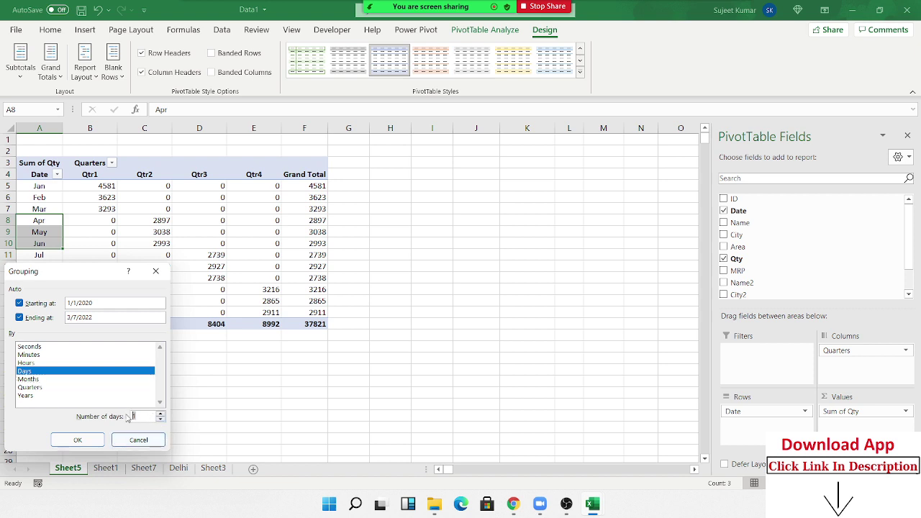
click(147, 416)
text(7)
key(BackSpace)
text(15)
click(97, 440)
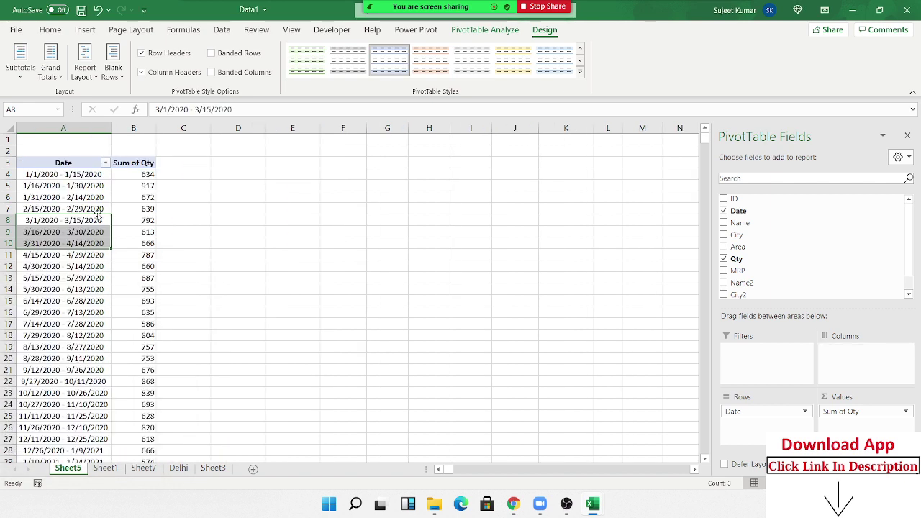
click(80, 179)
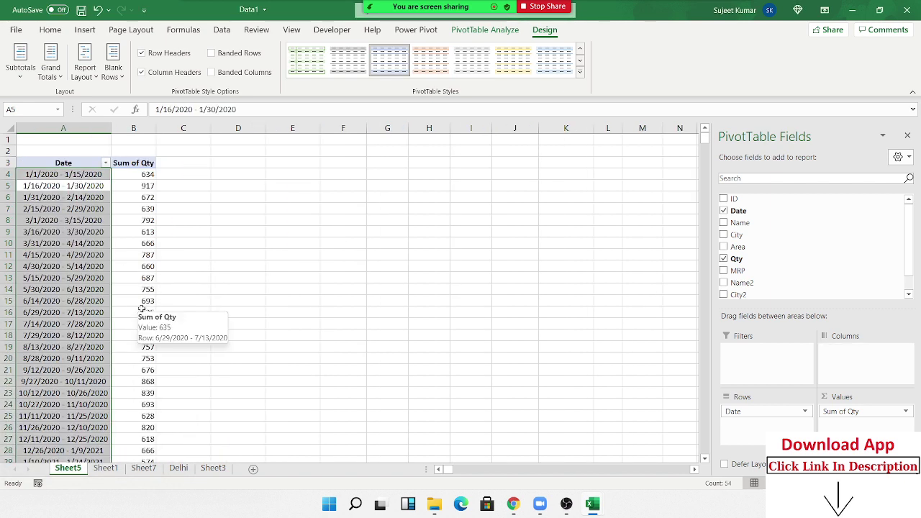
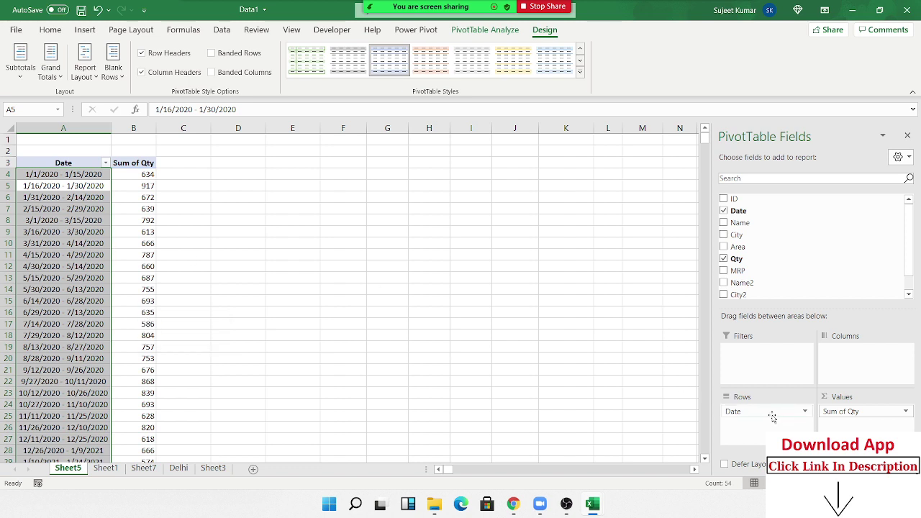
Select the full data table on Sheet1.
click(105, 468)
key(ctrl+shift+Right)
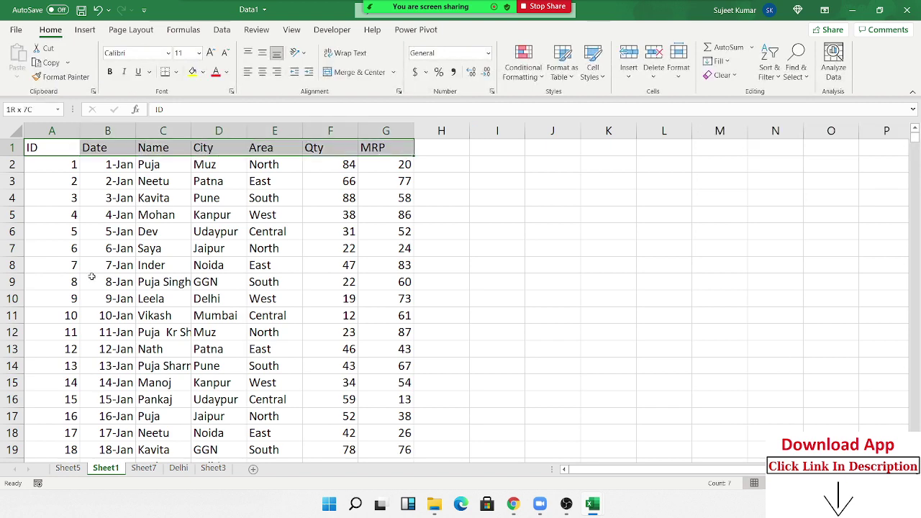
key(ctrl+shift+Down)
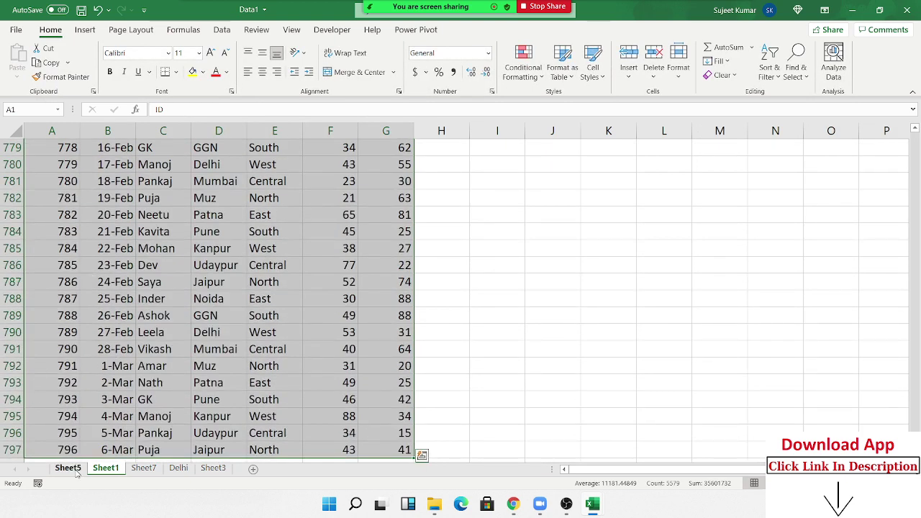
Delete the Sheet5 pivot table sheet.
click(74, 469)
right_click(75, 469)
click(108, 319)
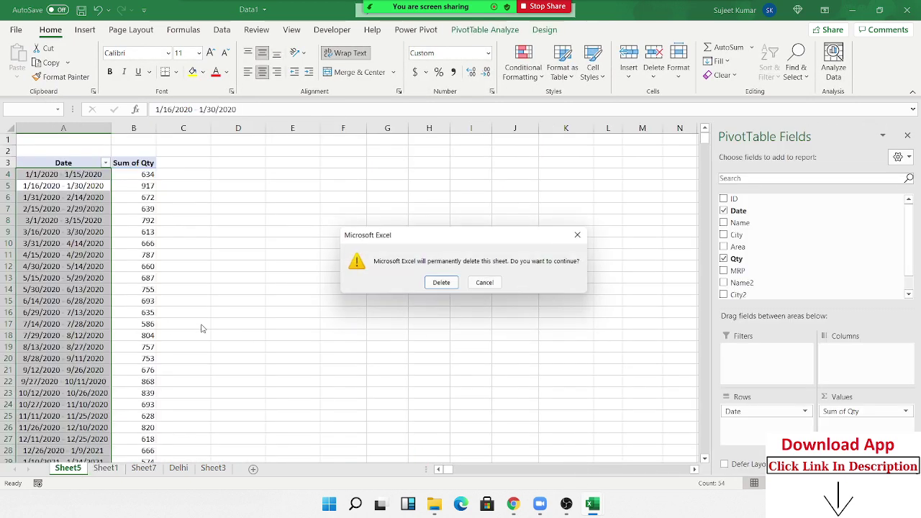
click(441, 283)
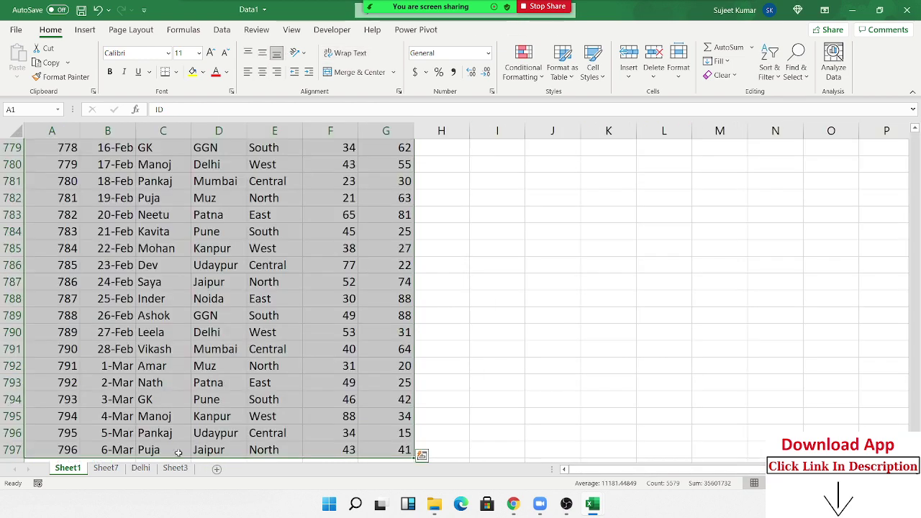
Delete Sheet7, Delhi and Sheet3 together as a group.
click(106, 469)
shift+click(175, 469)
right_click(174, 469)
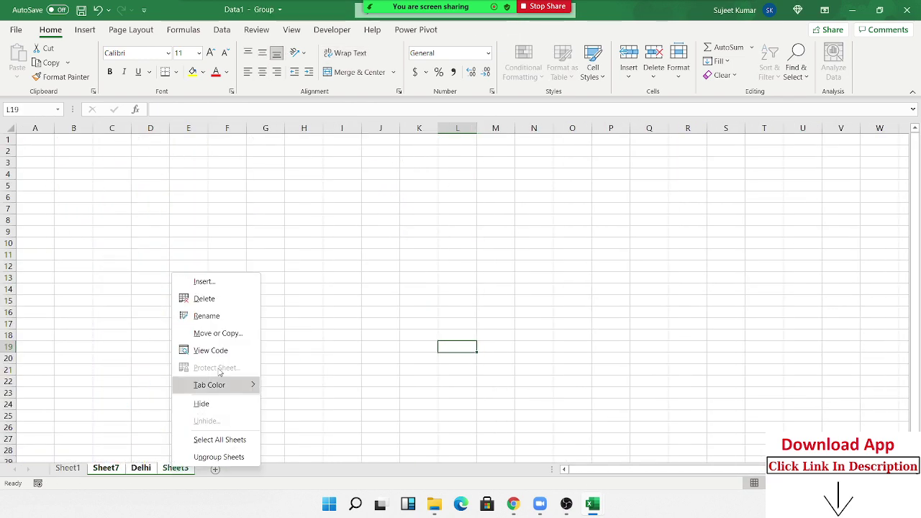
click(209, 300)
click(441, 284)
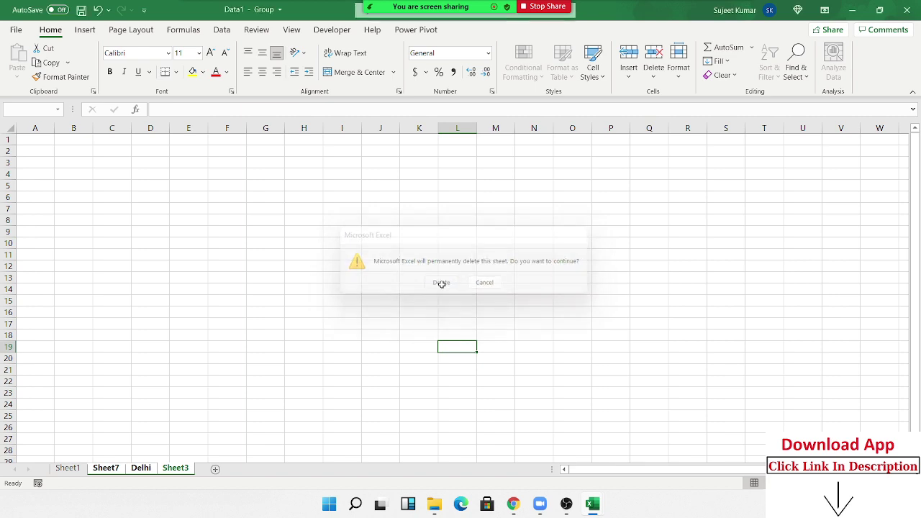
Create a pivot table on a new worksheet from the data range A1:G797.
click(106, 366)
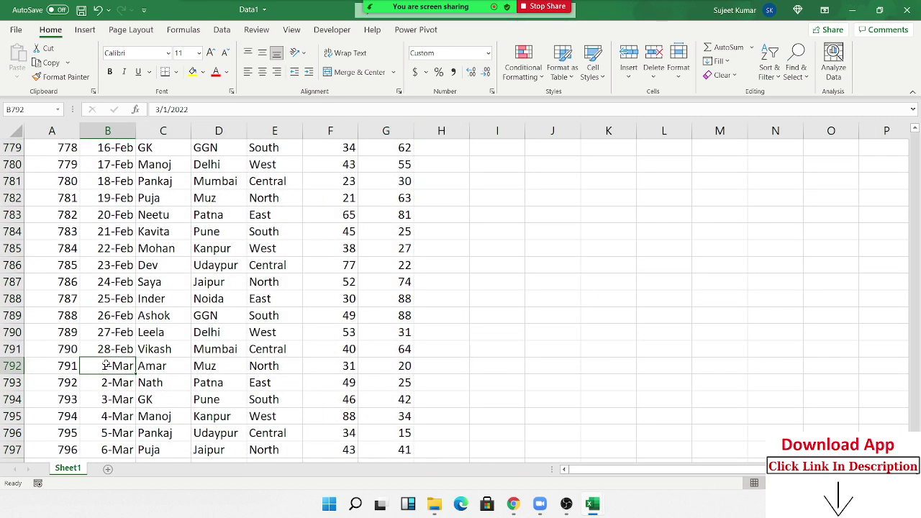
key(ctrl+Home)
key(ctrl+shift+Right)
key(ctrl+shift+Down)
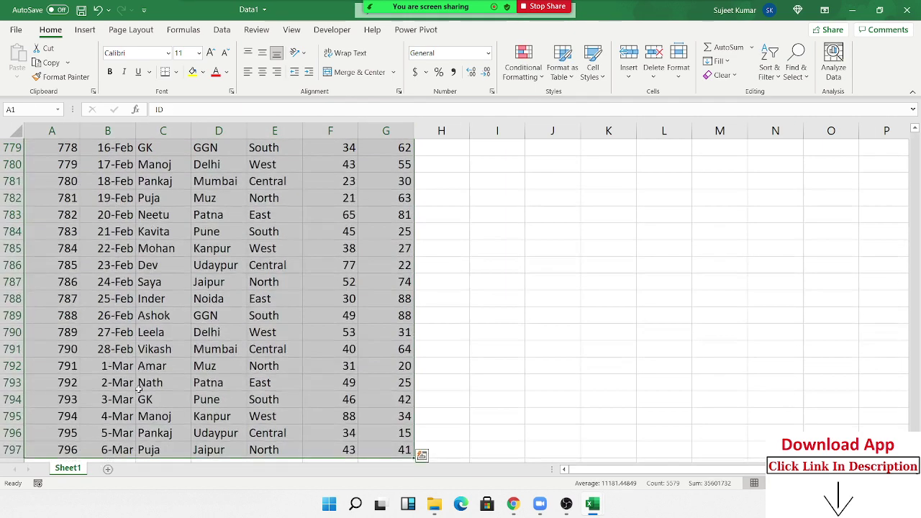
click(85, 30)
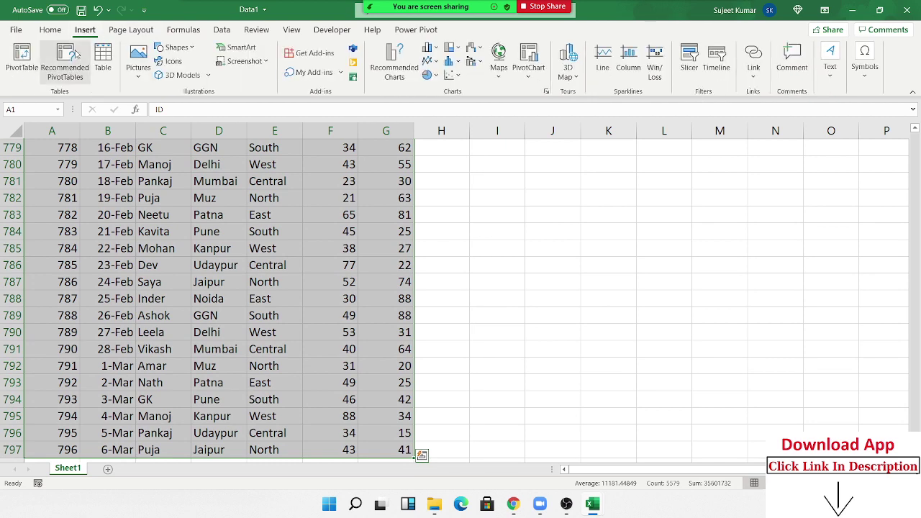
click(22, 57)
click(655, 362)
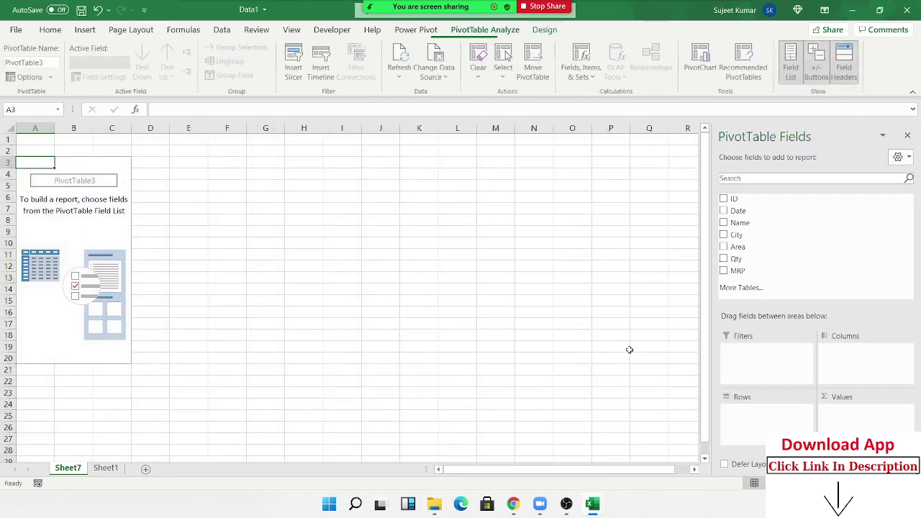
Put Name in Rows and Qty in Values, then select cells in columns B and C.
mouse_move(788, 223)
mouse_down()
mouse_move(809, 325)
mouse_move(779, 430)
mouse_up()
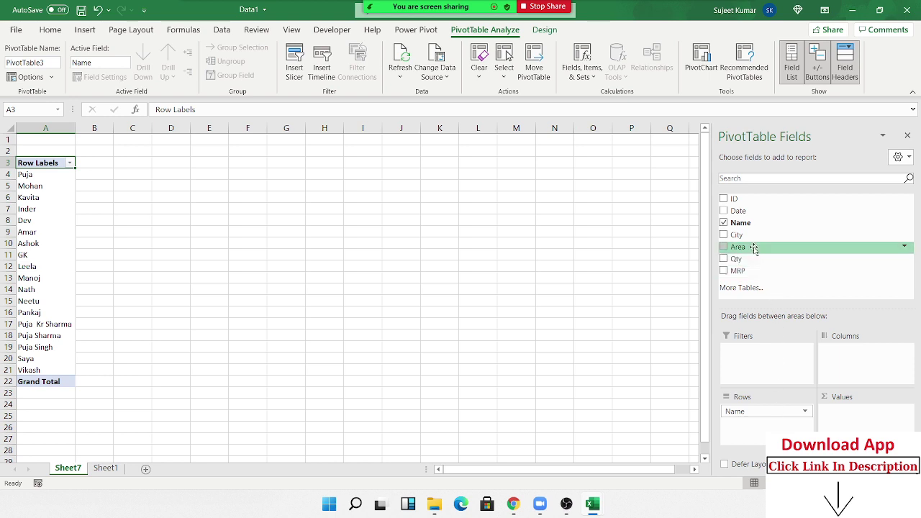
drag(753, 259, 841, 406)
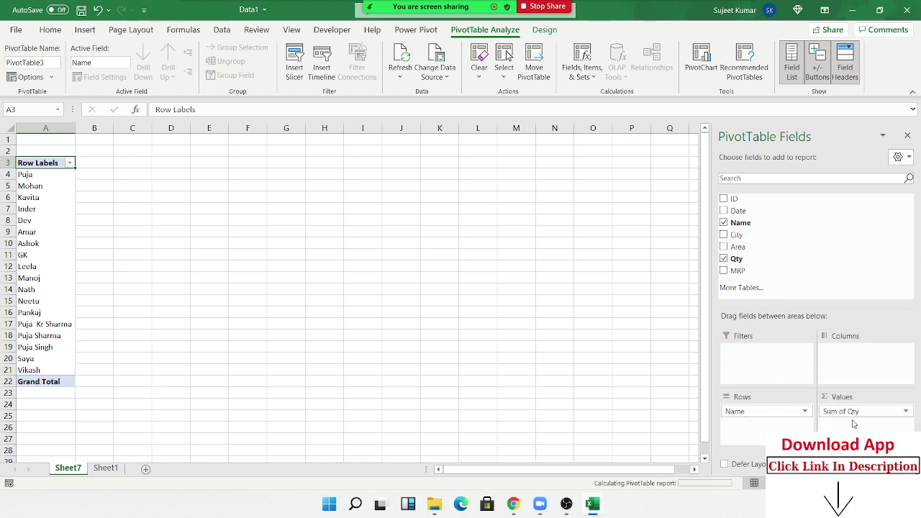
drag(105, 373, 105, 360)
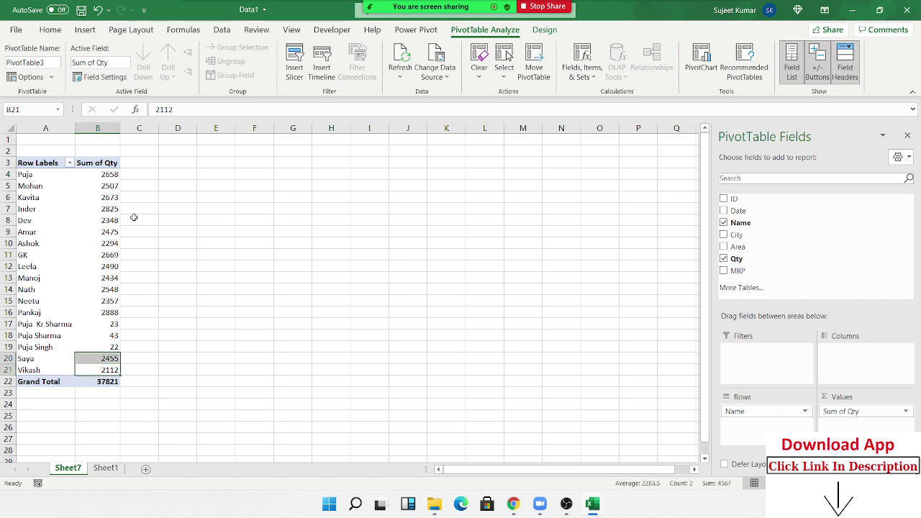
drag(140, 167, 145, 371)
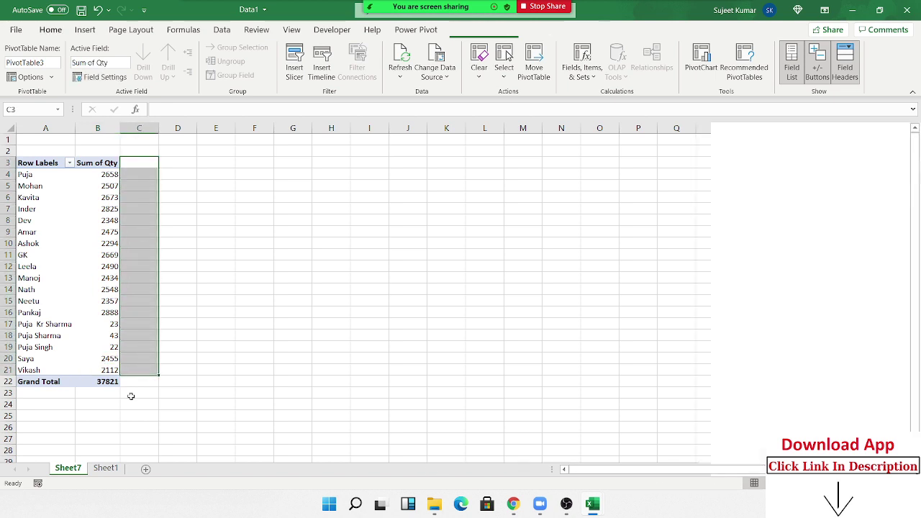
Delete the Total row below the data on Sheet1.
click(105, 469)
click(75, 371)
key(ctrl+Down)
key(Down)
key(Down)
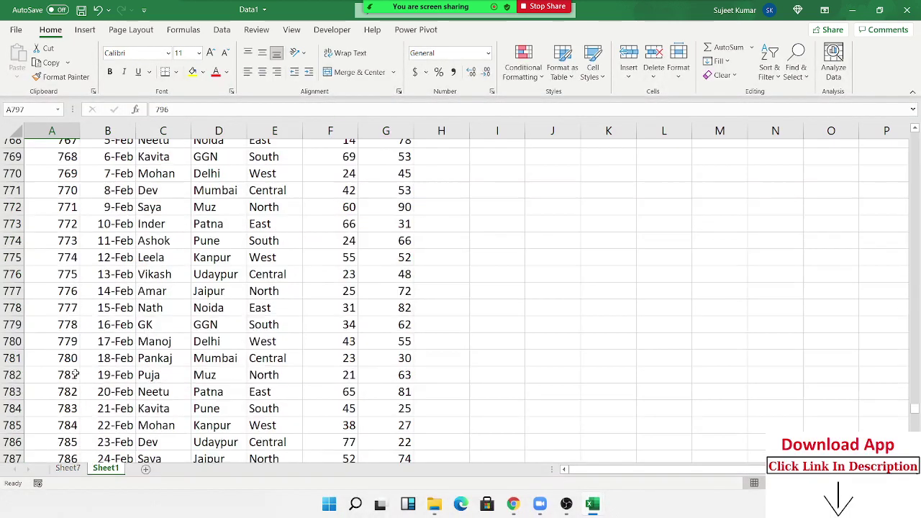
key(Right)
scroll(75, 371, down, 1)
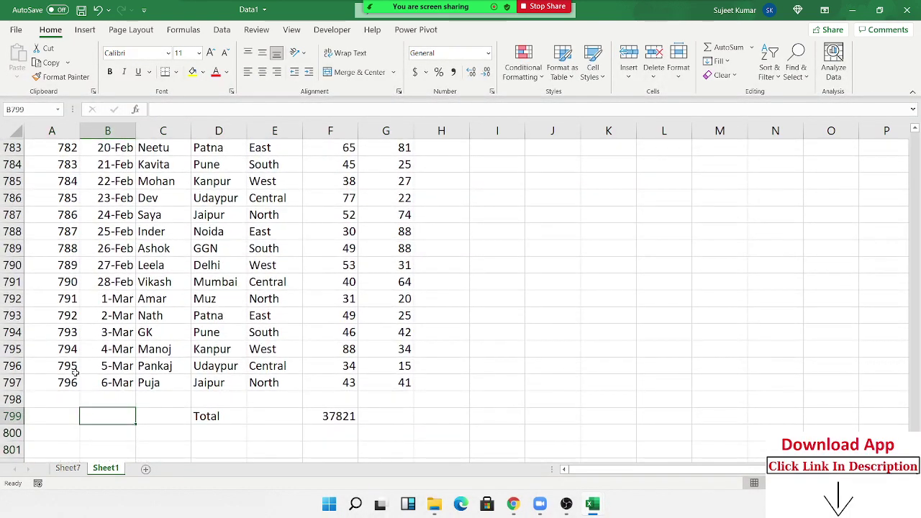
key(shift+space)
key(ctrl+minus)
Enter Target in C798 and 3000 in the Qty column of row 798.
key(Up)
key(Right)
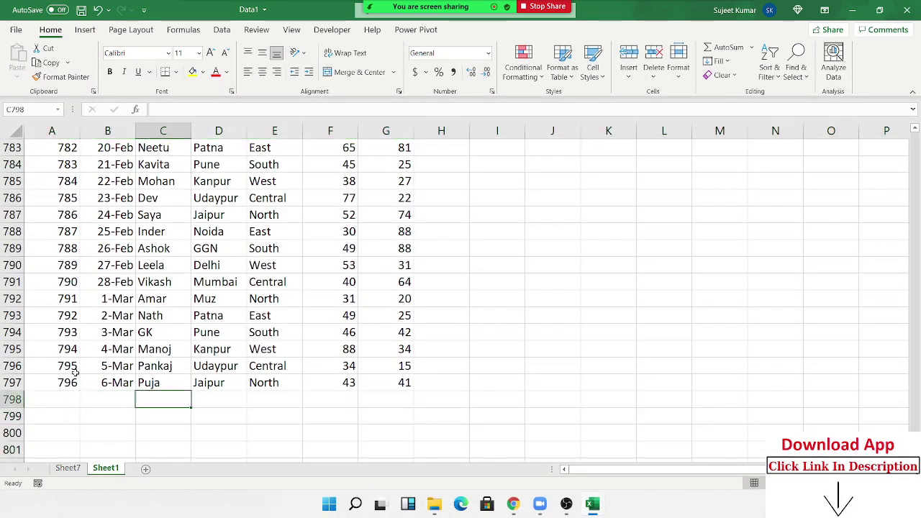
text(Target)
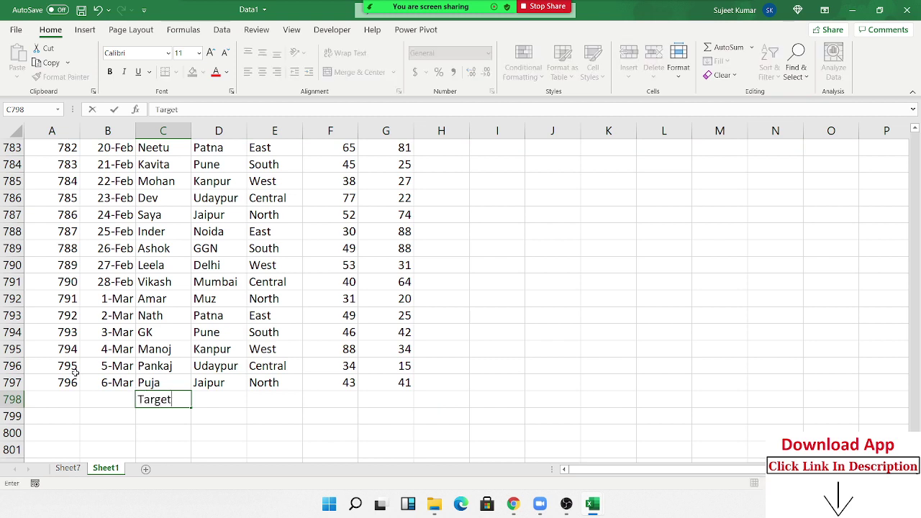
key(Right)
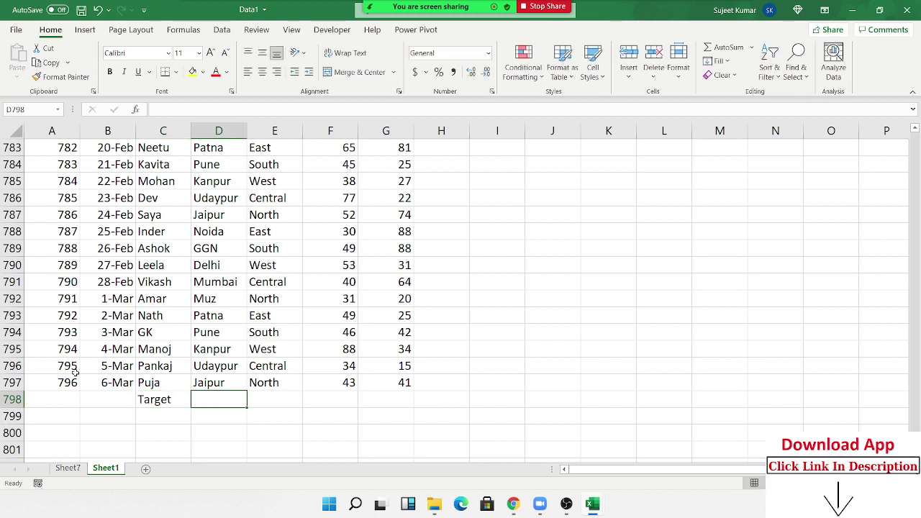
key(Right)
key(Right)
text(3000)
key(Return)
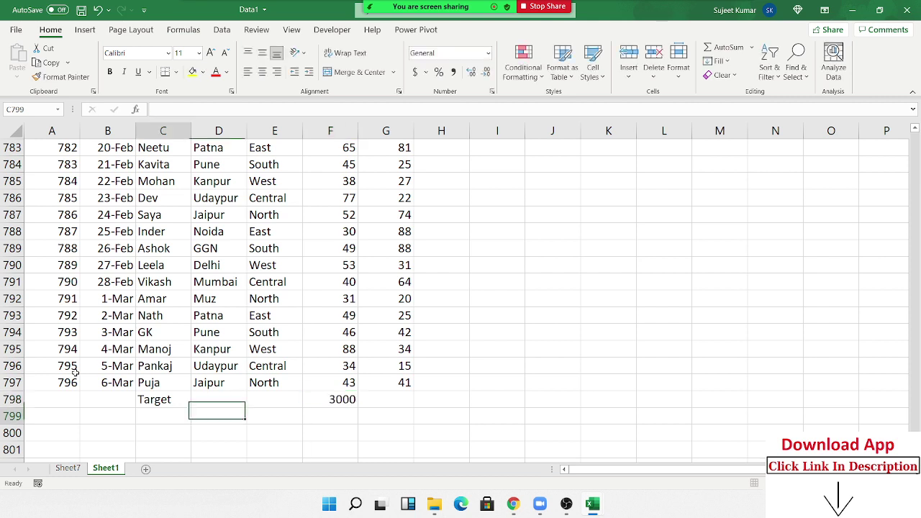
Refresh the pivot table and check the new Target row on Sheet1.
click(67, 468)
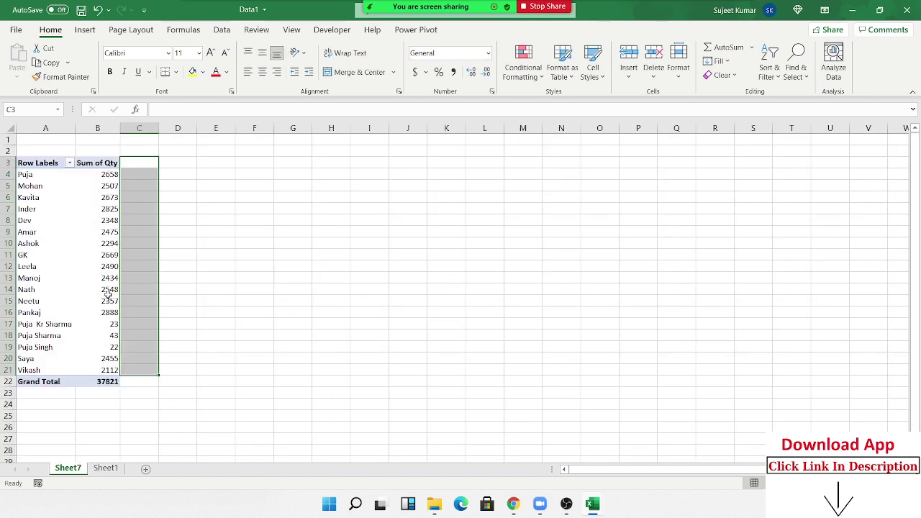
right_click(108, 290)
click(142, 133)
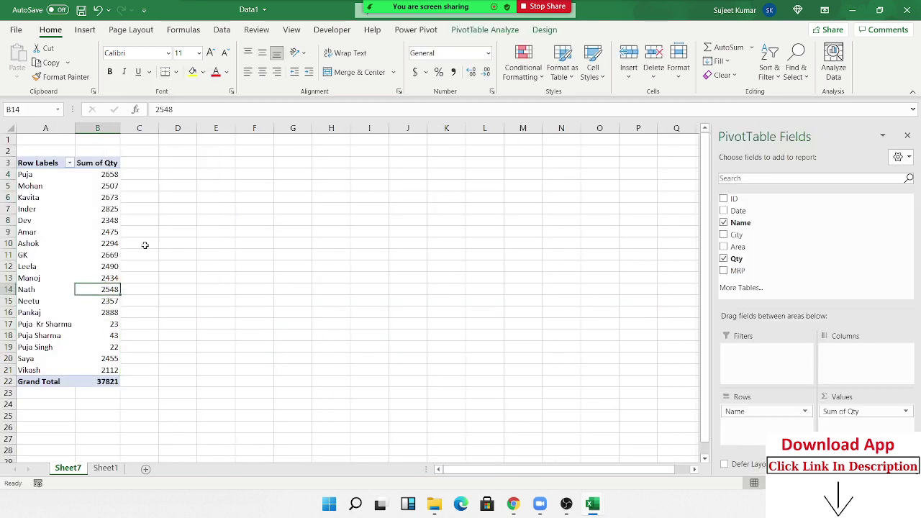
click(111, 461)
click(105, 468)
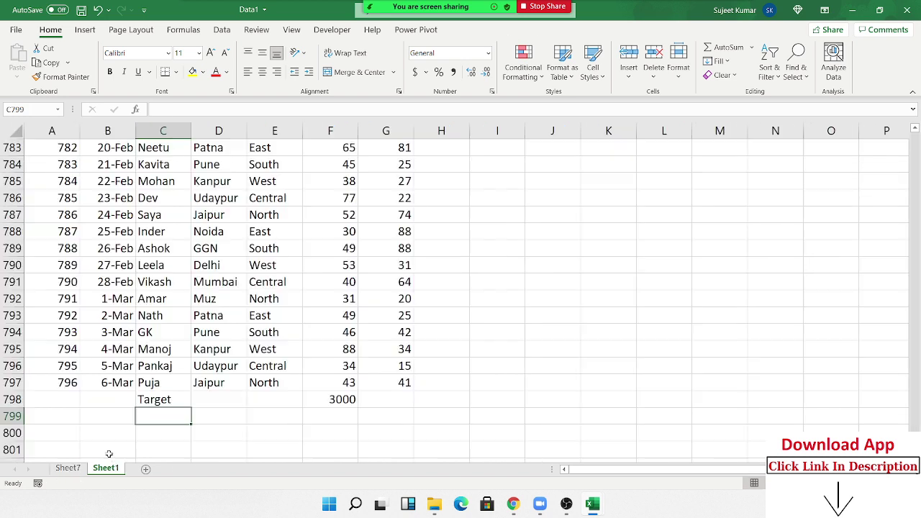
click(68, 468)
Change the pivot's data source to Sheet1!$A$1:$G$798.
click(72, 301)
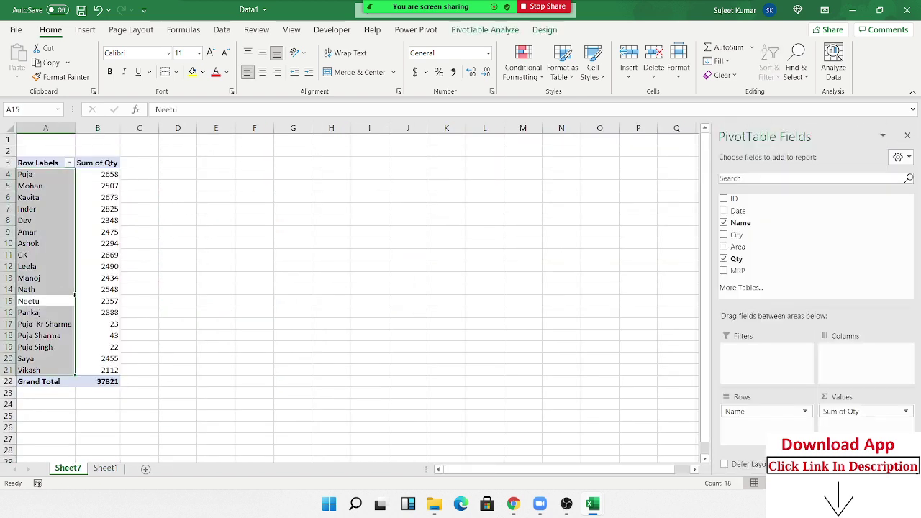
click(479, 31)
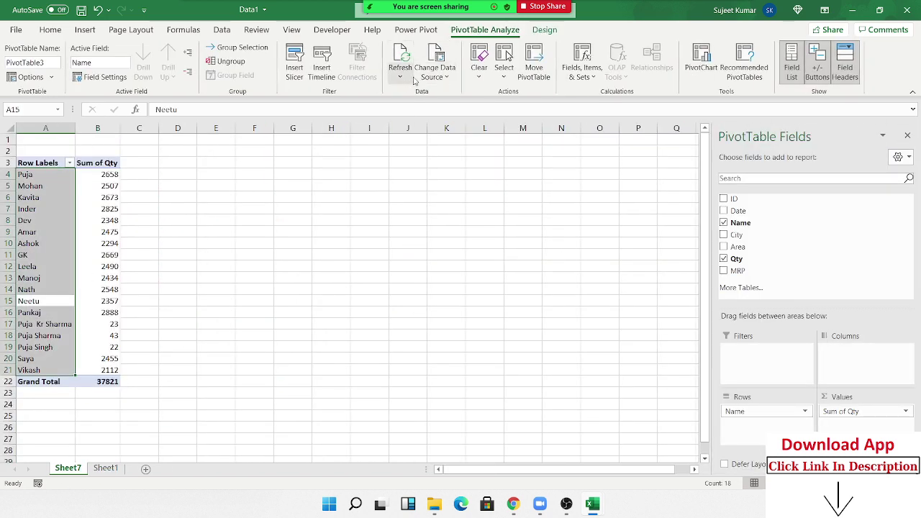
click(432, 77)
click(466, 93)
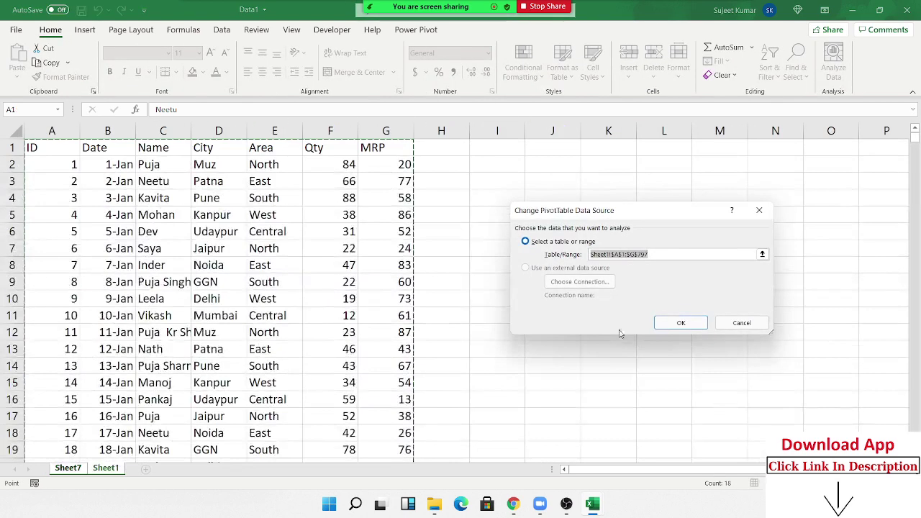
click(60, 149)
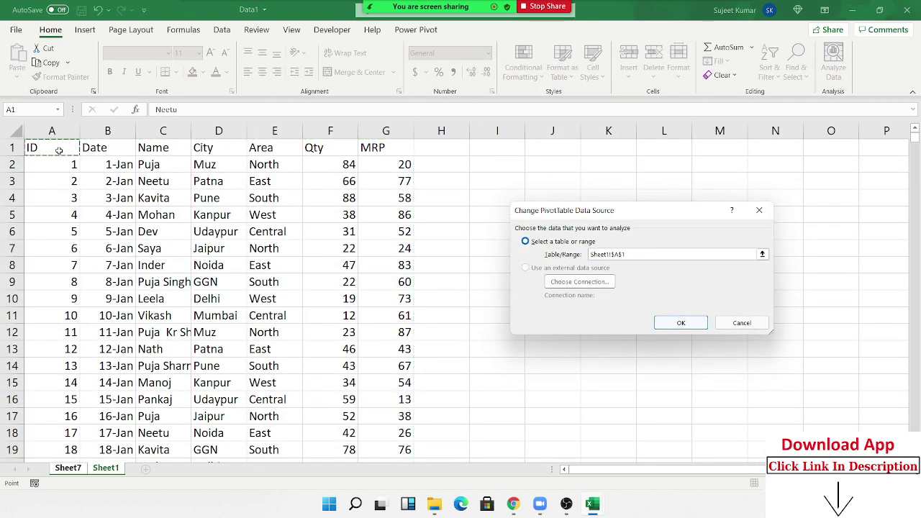
key(ctrl+shift+Down)
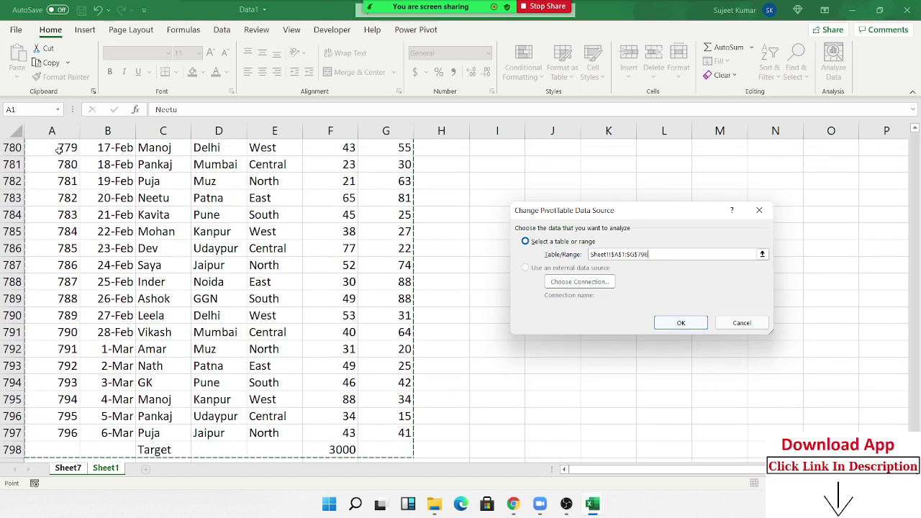
click(681, 322)
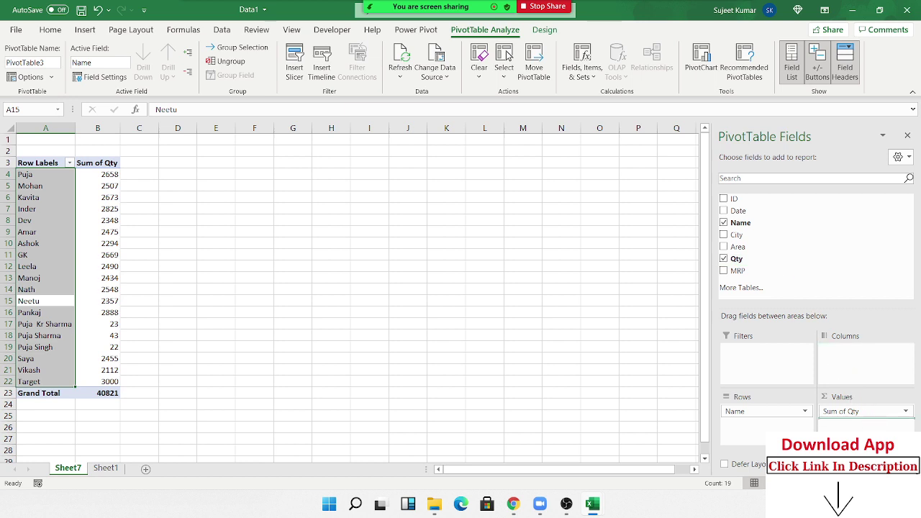
Add Qty again as Sum of Qty2, shown as % Of the Name item Target.
drag(737, 258, 864, 421)
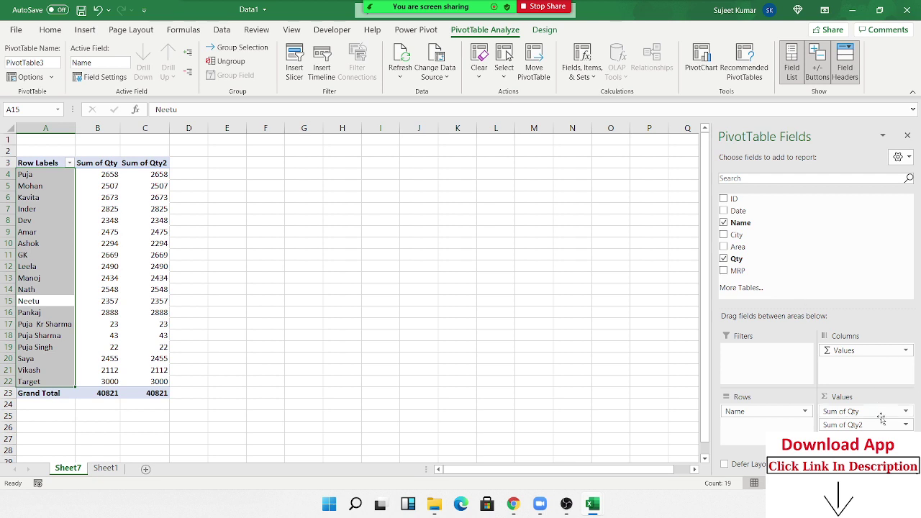
click(906, 425)
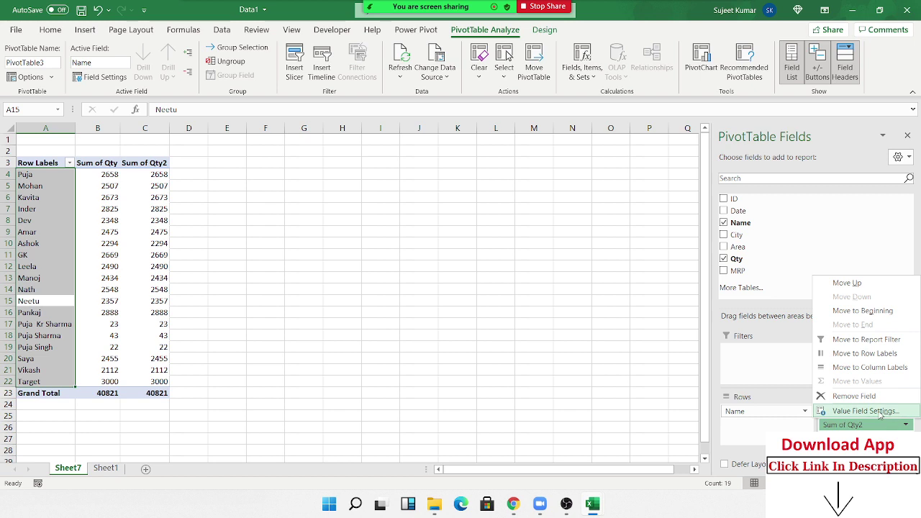
click(796, 410)
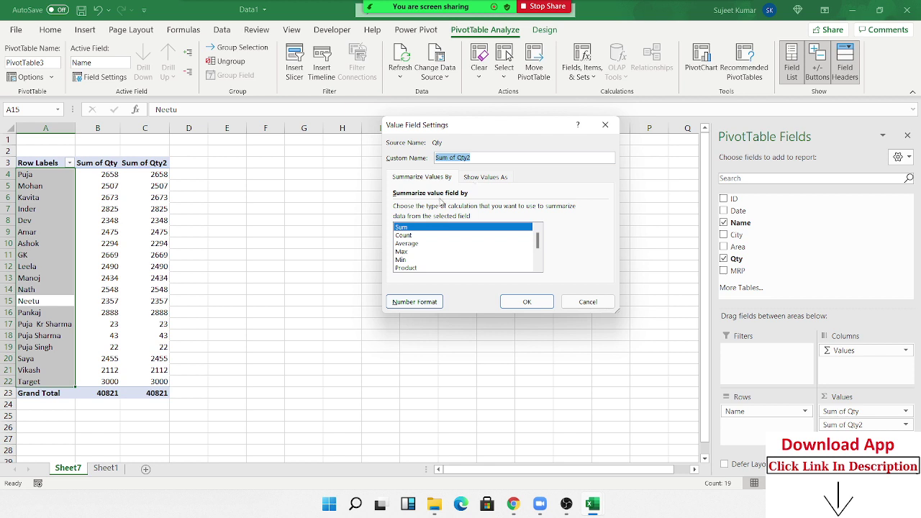
click(474, 181)
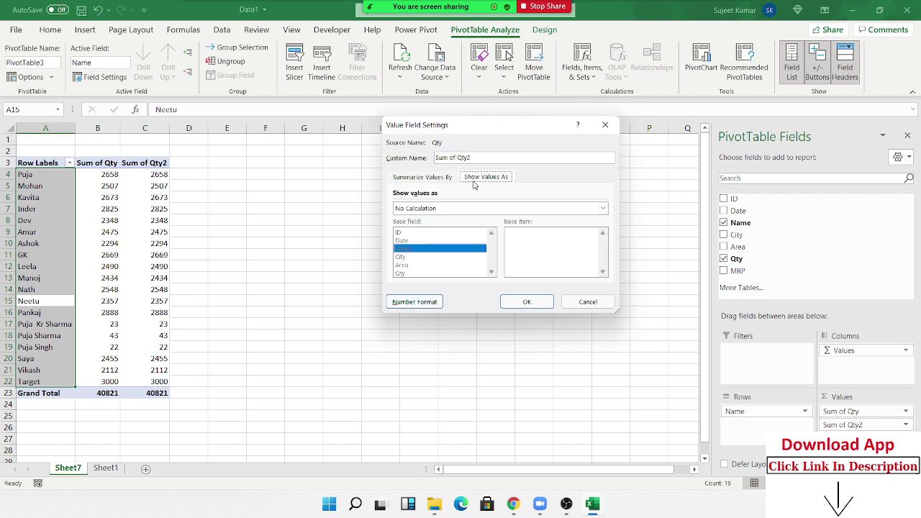
click(444, 208)
click(434, 258)
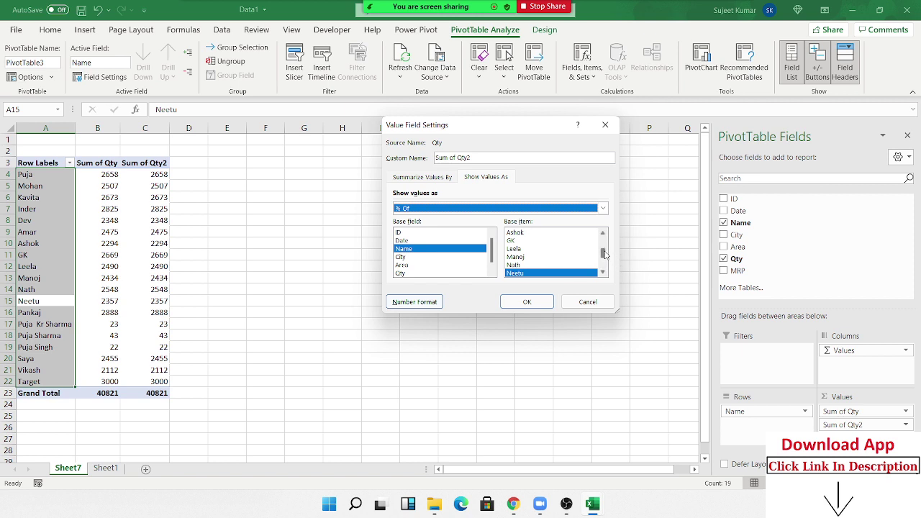
drag(605, 253, 602, 280)
click(529, 273)
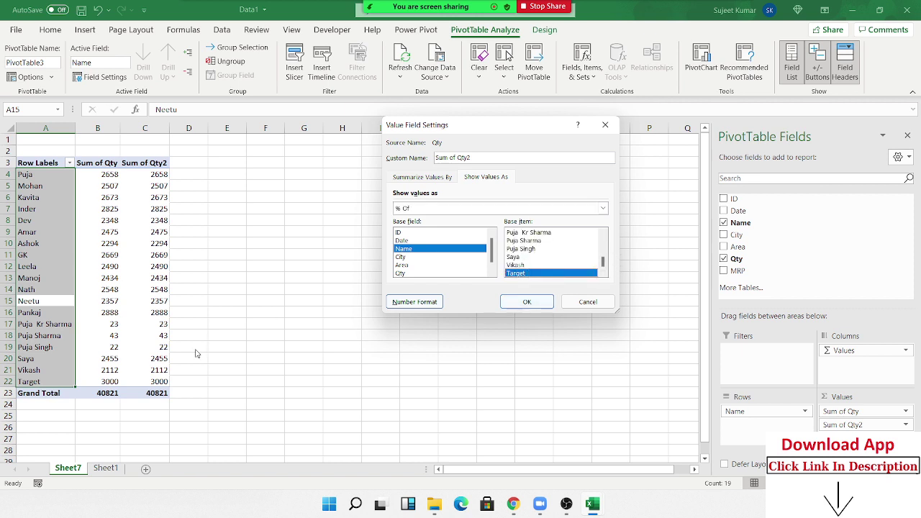
click(525, 303)
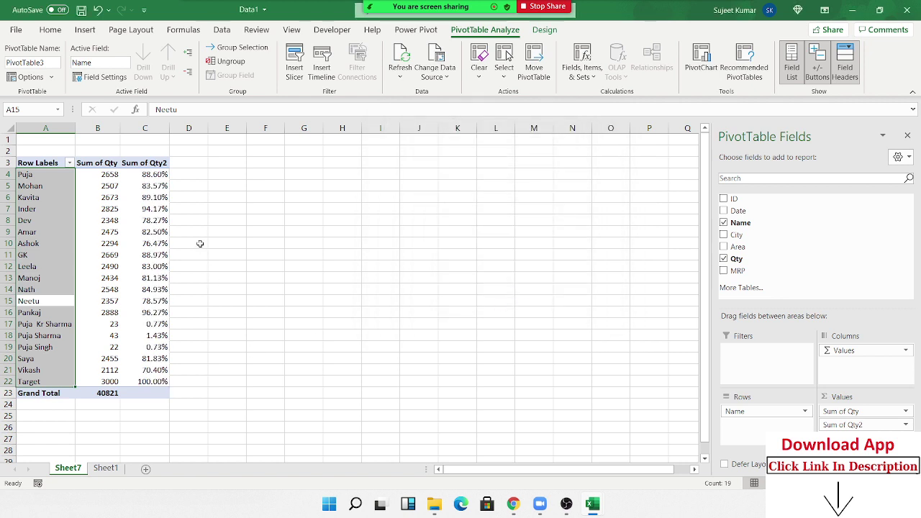
click(906, 425)
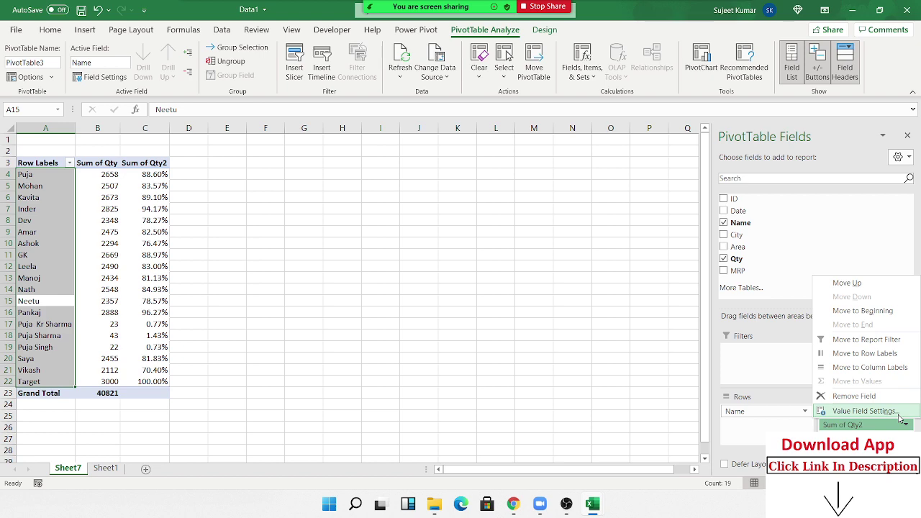
click(173, 254)
click(115, 280)
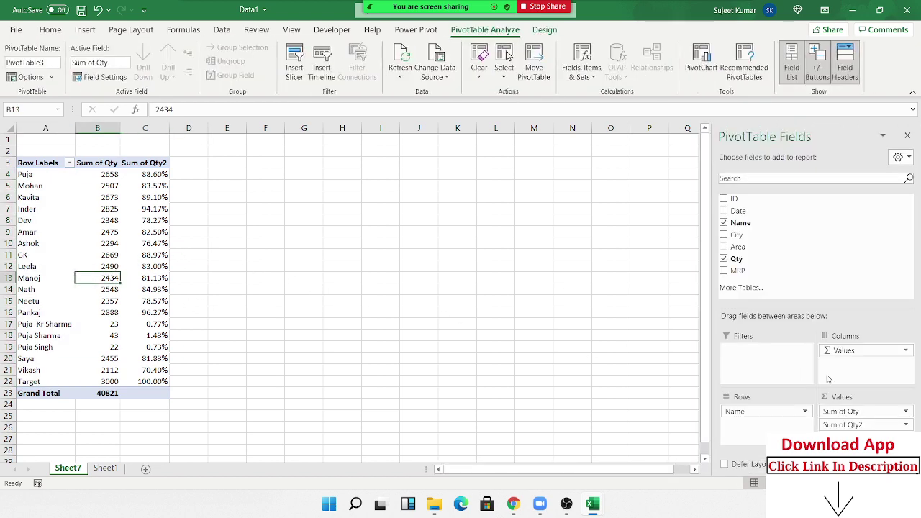
Remove Sum of Qty, Sum of Qty2 and Name, and put Date in Rows.
drag(842, 411, 856, 204)
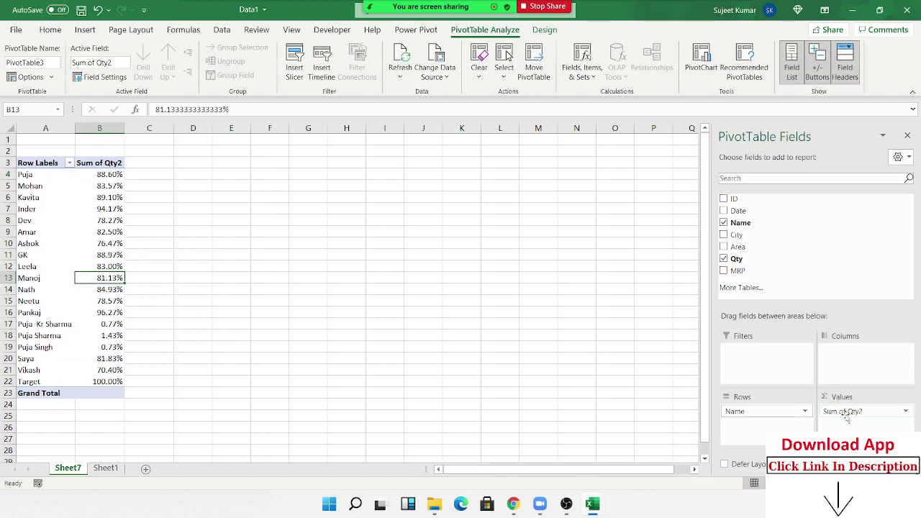
drag(847, 416, 843, 249)
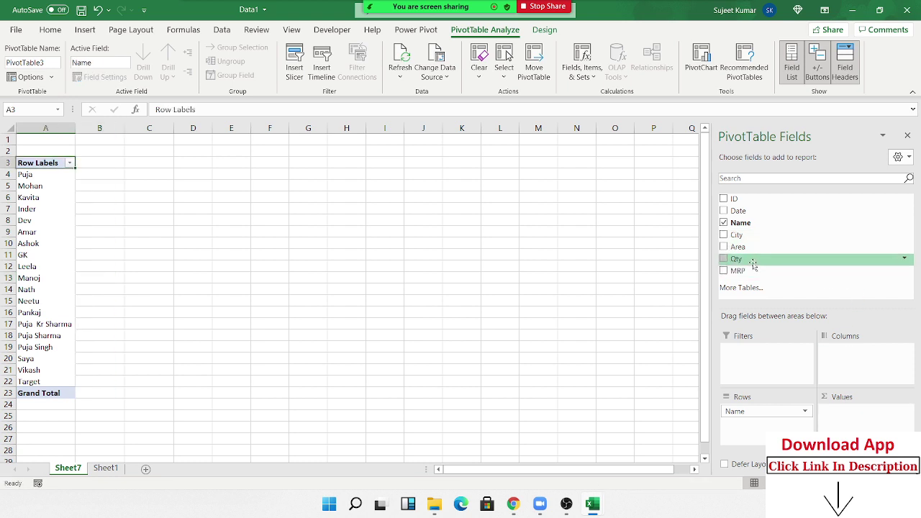
drag(752, 411, 770, 249)
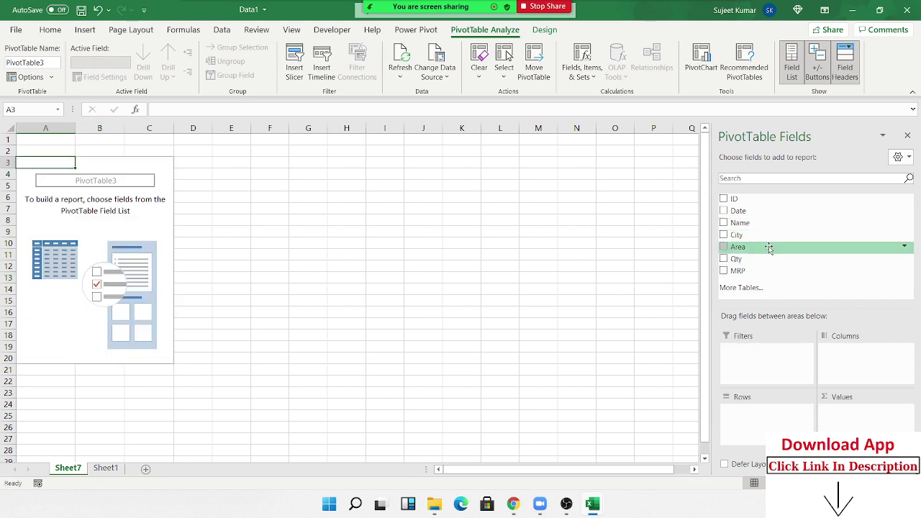
drag(738, 210, 763, 417)
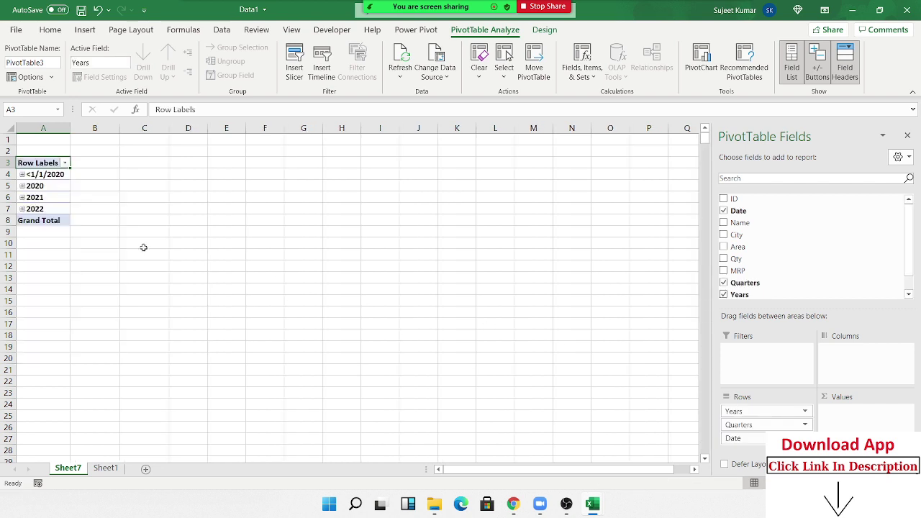
Group the dates by Months only, dropping Quarters and Years.
right_click(44, 197)
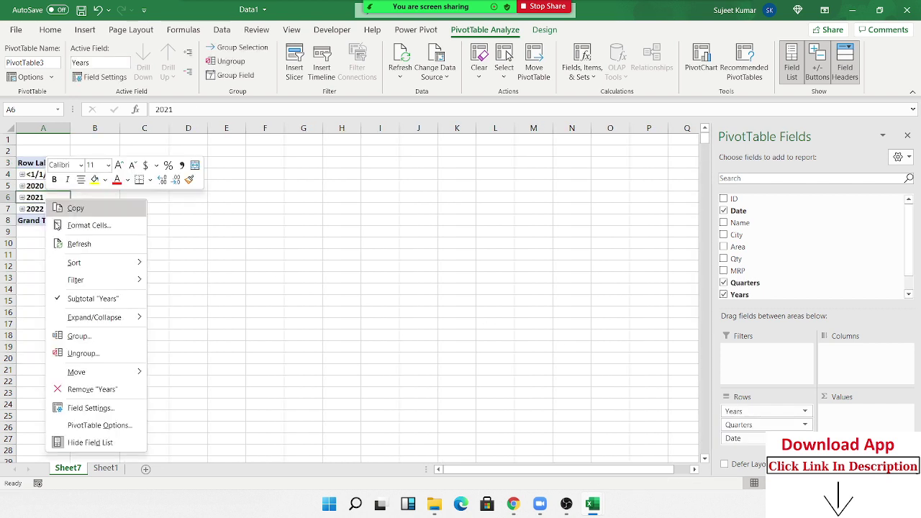
click(87, 336)
click(41, 348)
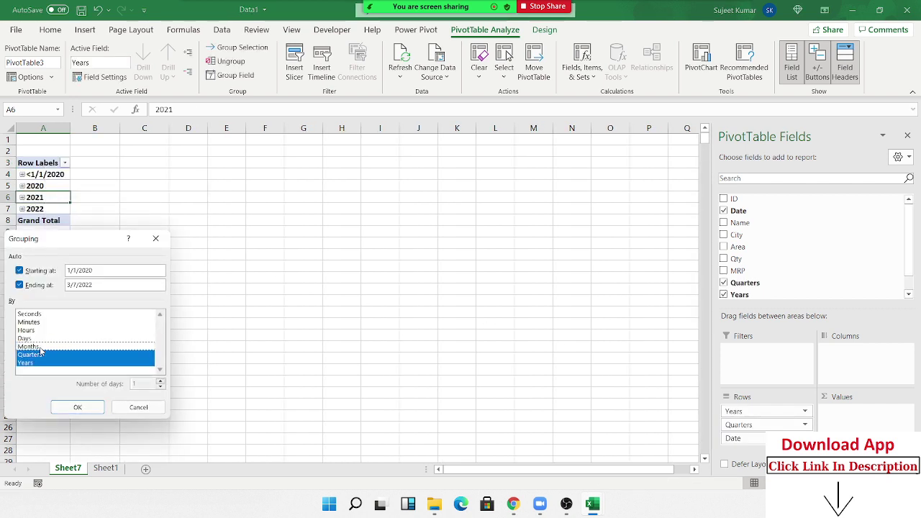
click(41, 348)
click(41, 355)
click(41, 363)
click(87, 405)
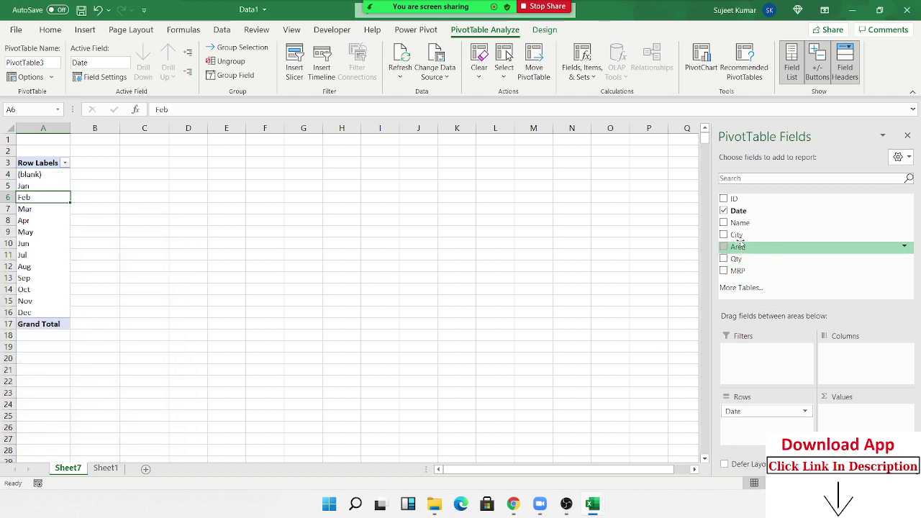
Add Qty twice to Values, showing Sum of Qty2 as Running Total In Date.
drag(737, 259, 846, 419)
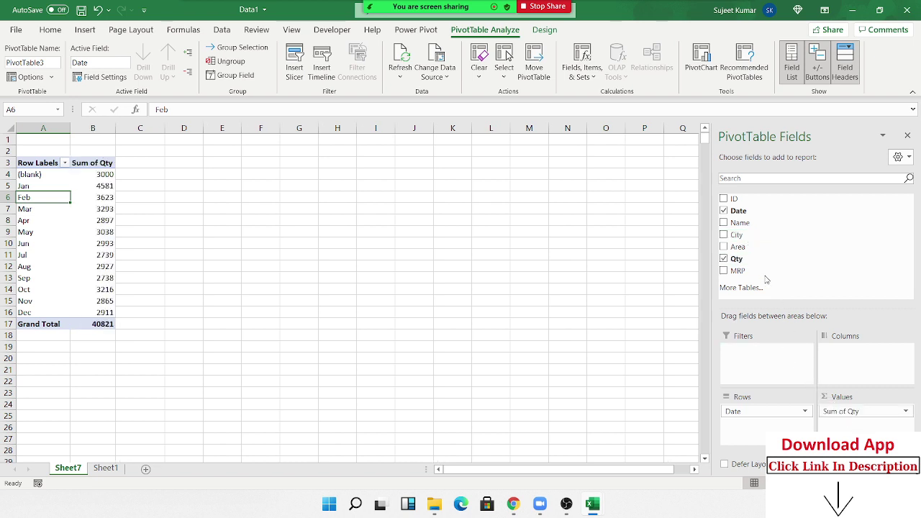
drag(737, 259, 851, 425)
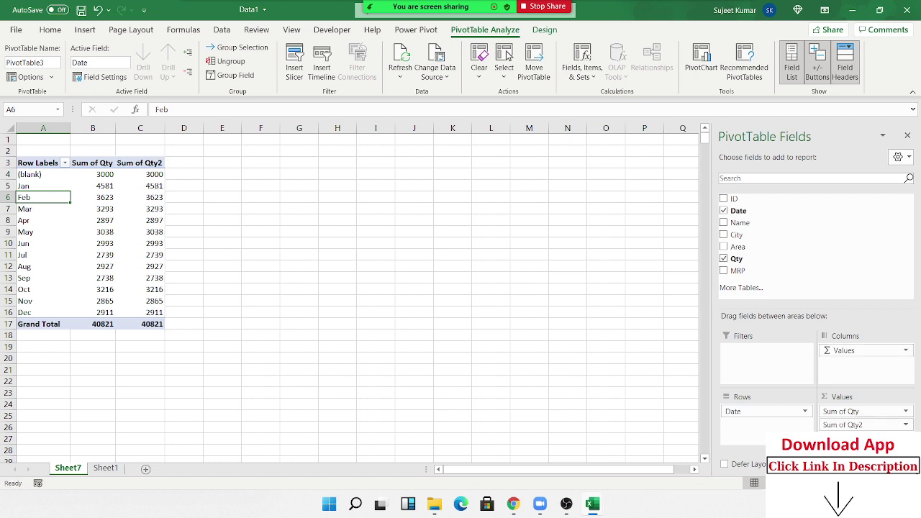
click(856, 426)
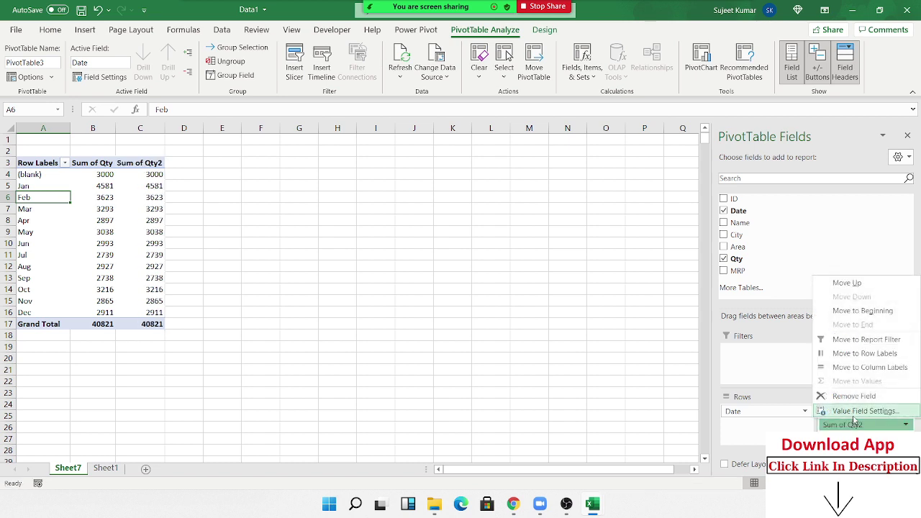
click(853, 410)
click(494, 180)
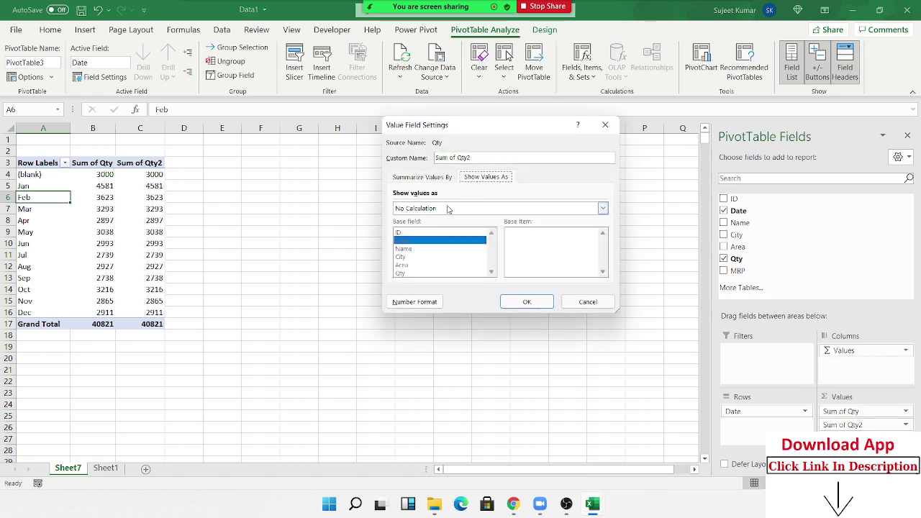
click(451, 208)
scroll(445, 254, down, 5)
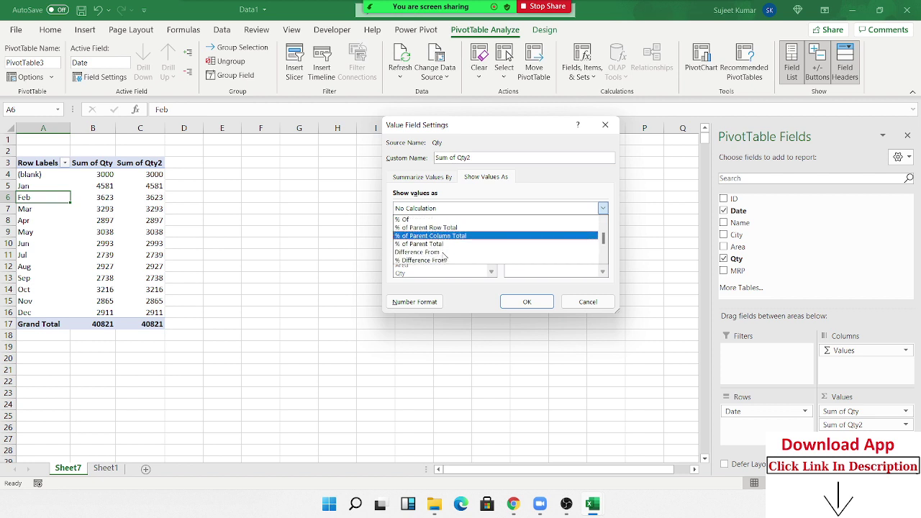
scroll(439, 263, down, 1)
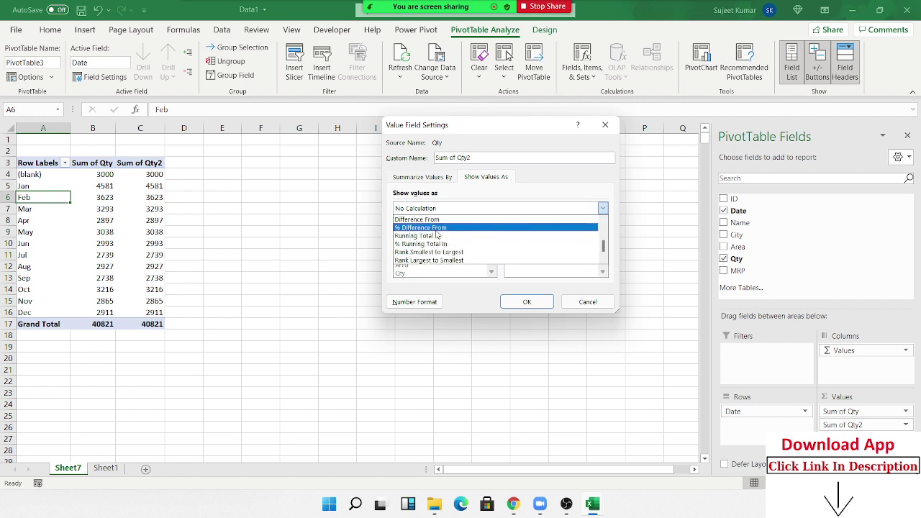
click(437, 238)
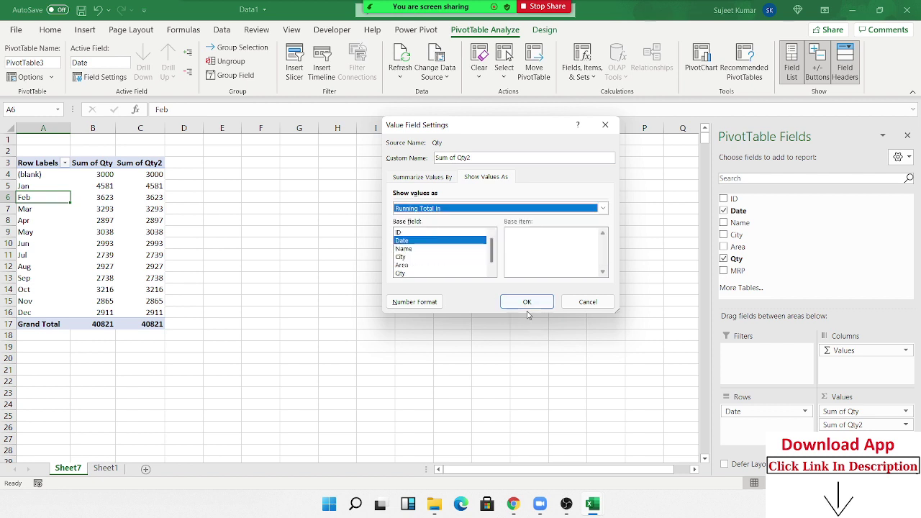
click(527, 303)
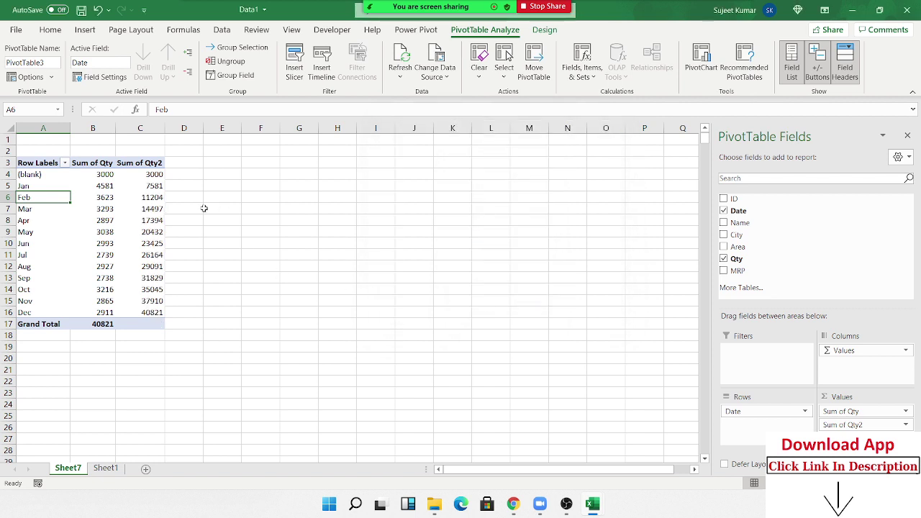
Check the January to March running totals, including 11204 and 14497.
click(149, 175)
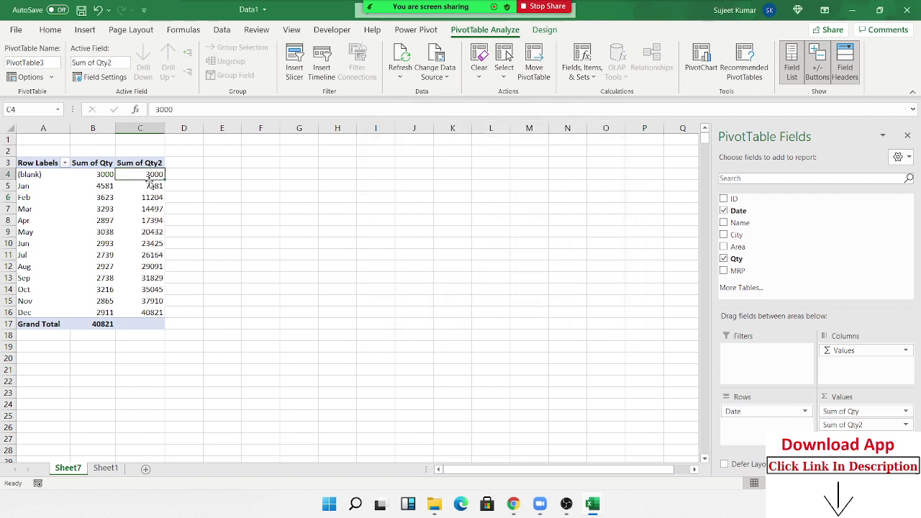
click(149, 186)
click(148, 197)
click(146, 209)
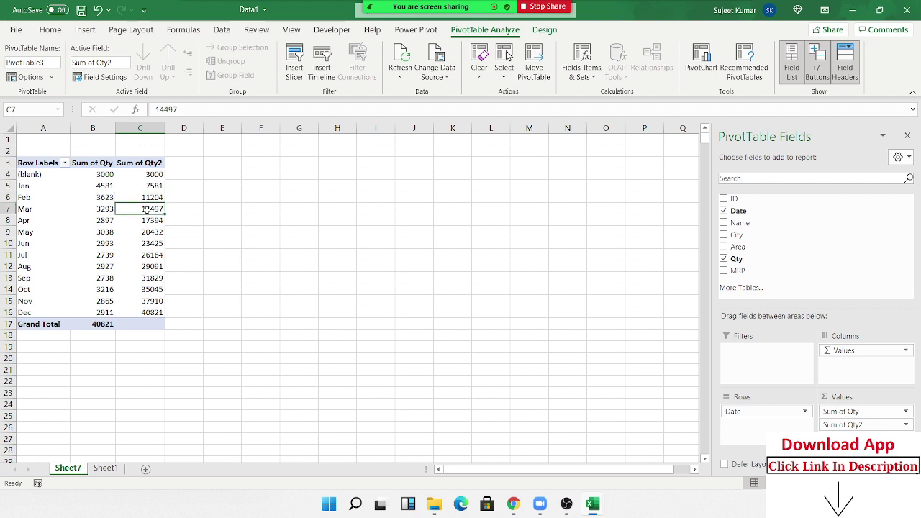
Switch Sum of Qty2 to % Running Total In over Date and check Jan, Feb, Nov.
double_click(140, 163)
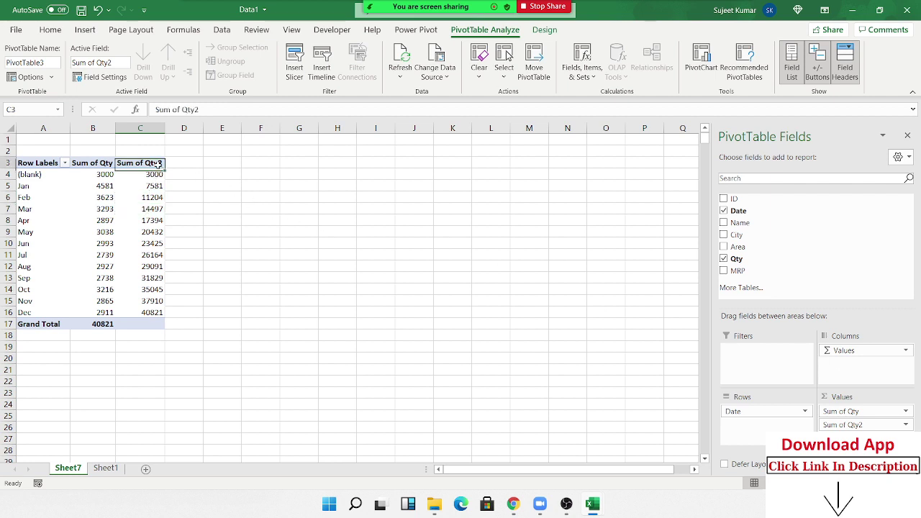
click(486, 177)
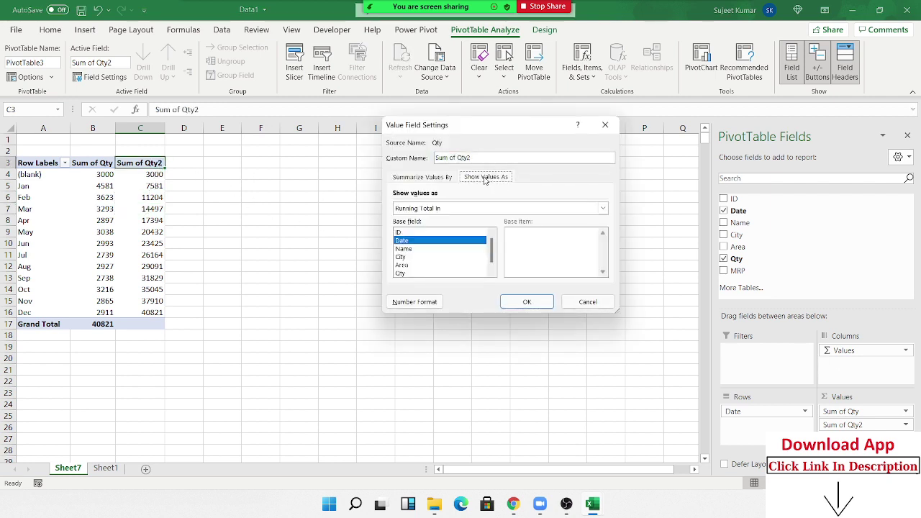
click(459, 209)
click(433, 262)
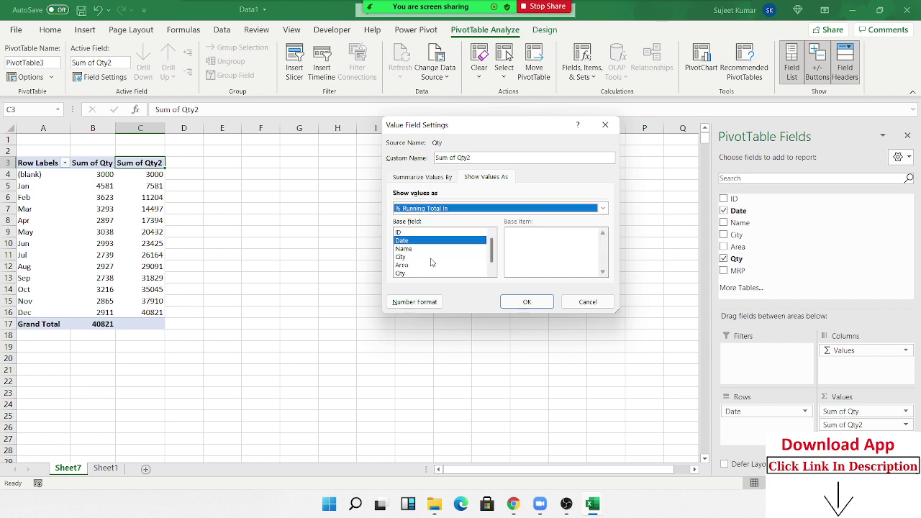
click(527, 302)
click(152, 184)
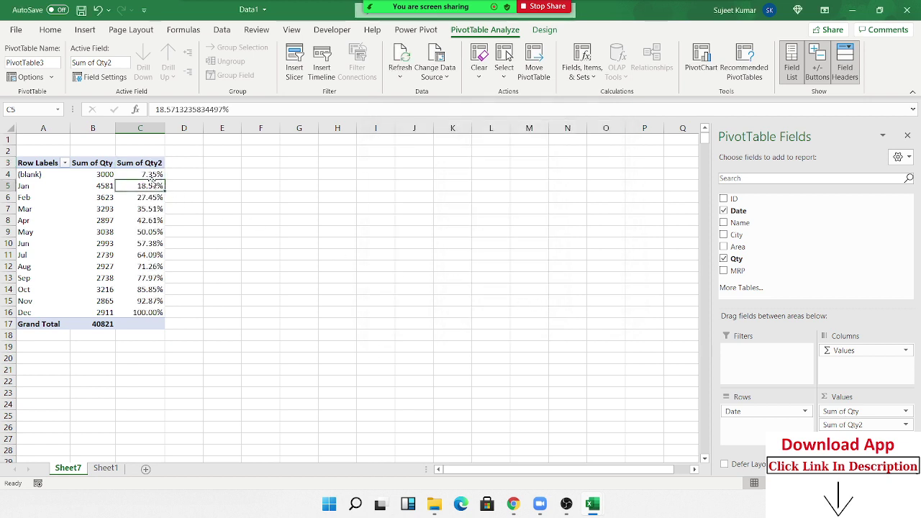
click(149, 196)
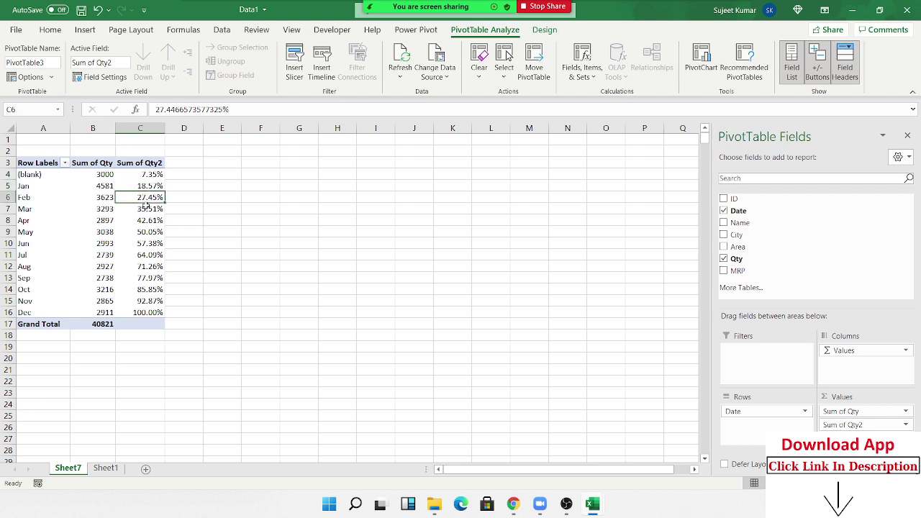
click(147, 304)
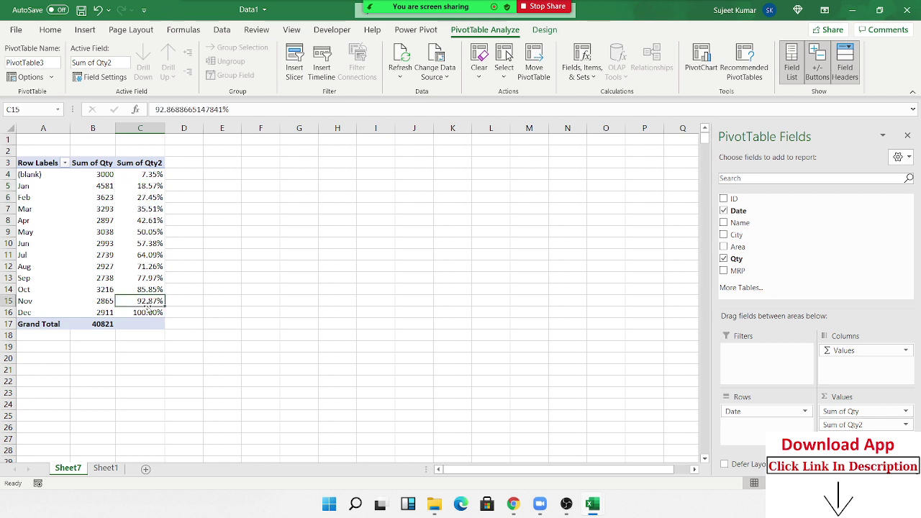
Replace both Qty value fields with Area in Columns and Sum of Qty in Values.
drag(857, 425, 511, 285)
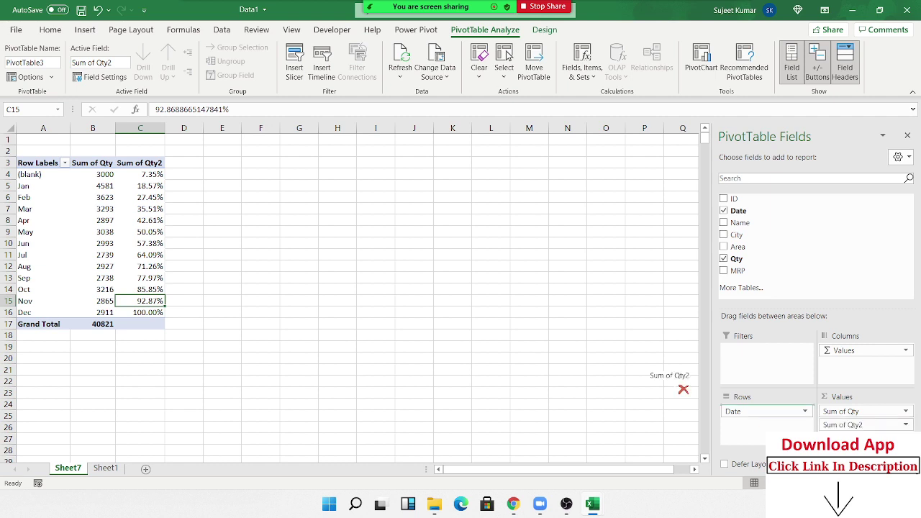
drag(857, 413, 518, 341)
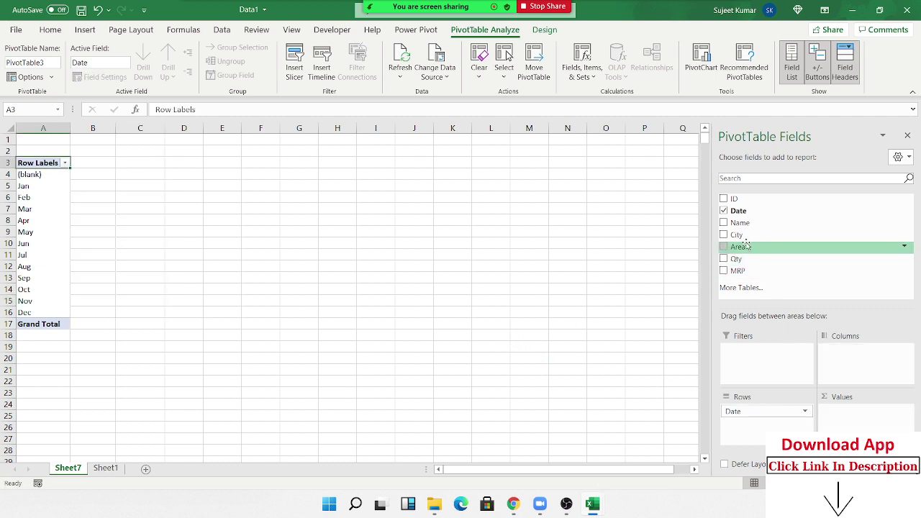
drag(747, 247, 863, 363)
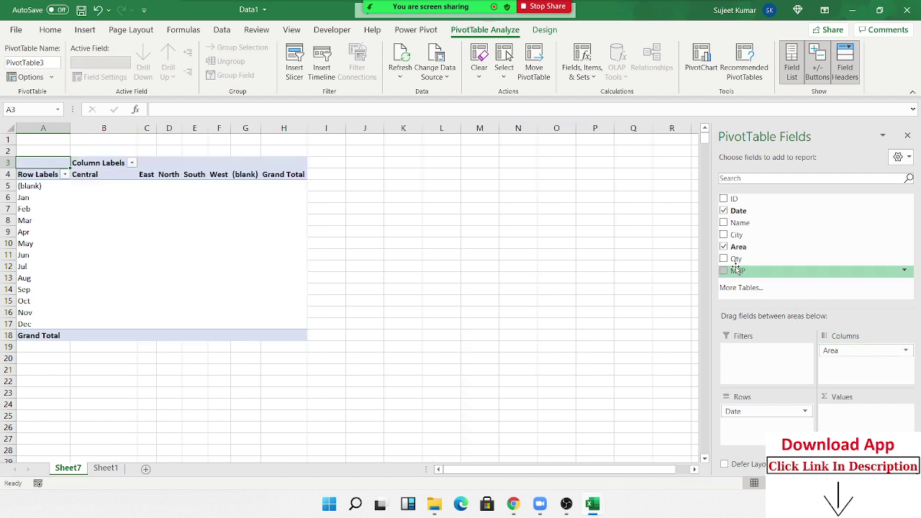
drag(737, 258, 840, 424)
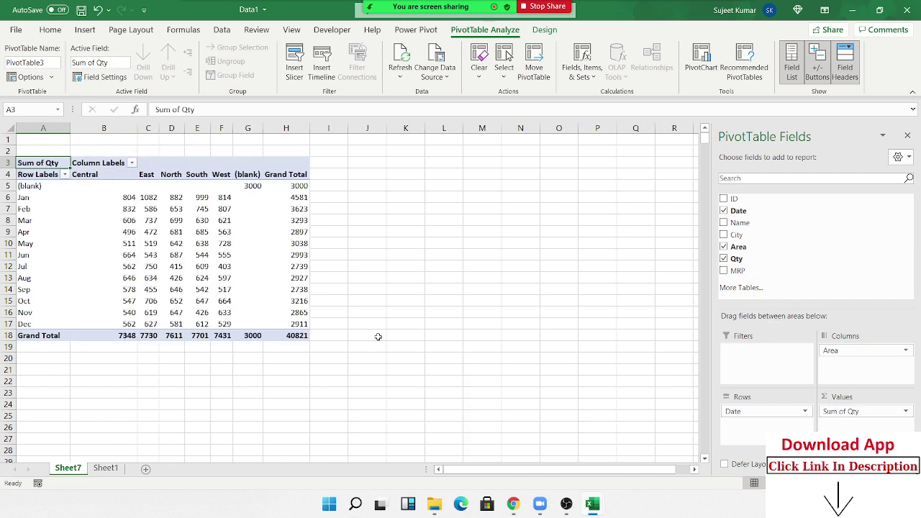
Select the Grand Total column and verify the overall total of 40821.
mouse_move(299, 187)
mouse_down()
mouse_move(291, 326)
mouse_move(123, 336)
mouse_up()
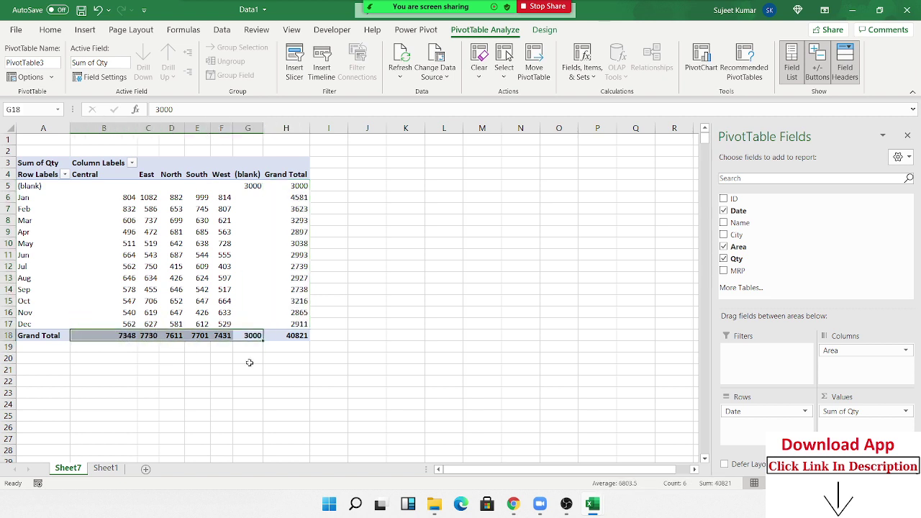
click(297, 344)
click(297, 336)
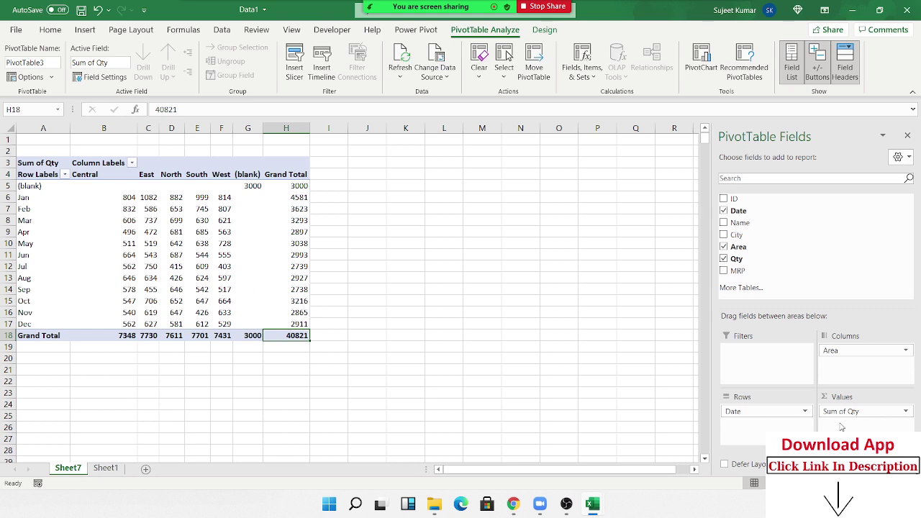
Try showing Sum of Qty as % of Grand Total, % of Column Total and % of Row Total.
click(857, 411)
click(857, 398)
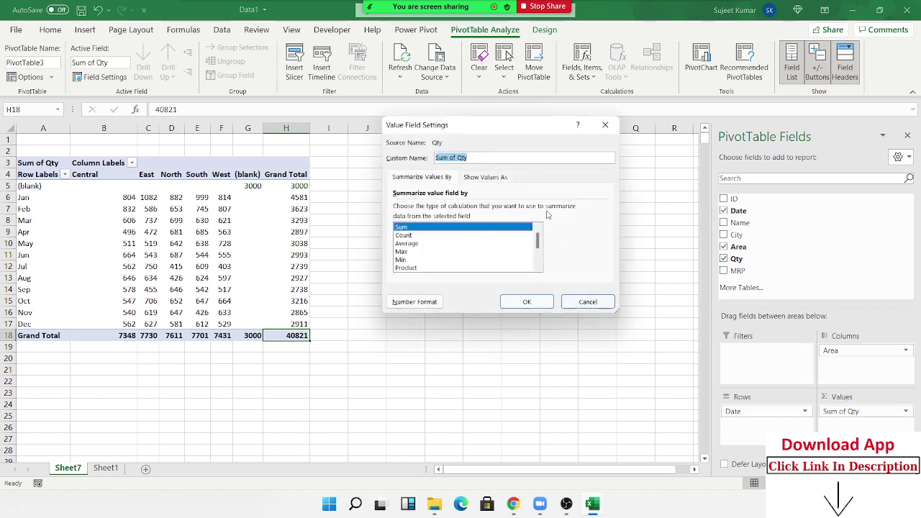
click(504, 178)
click(475, 208)
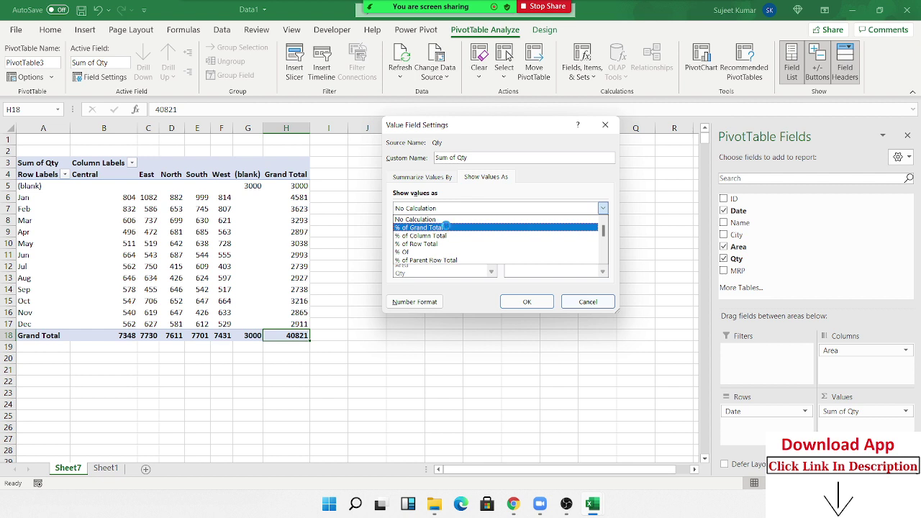
click(445, 227)
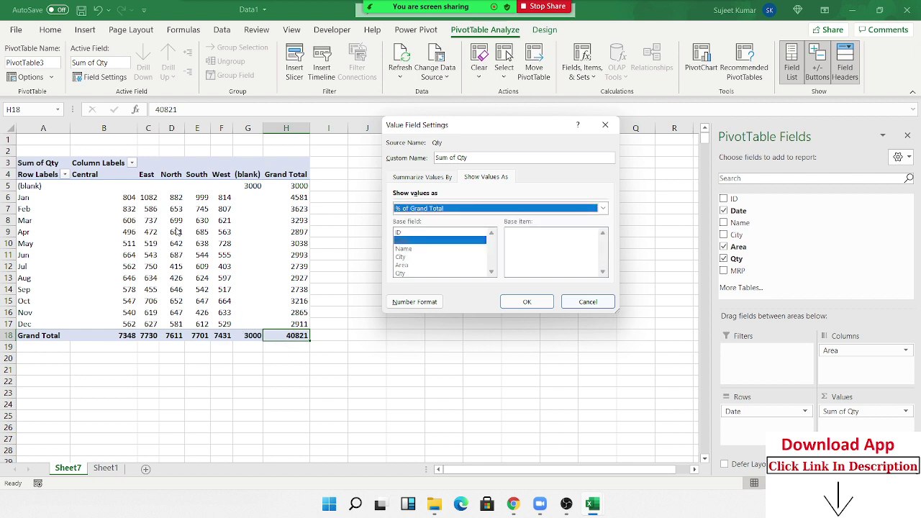
click(475, 210)
click(468, 237)
click(603, 208)
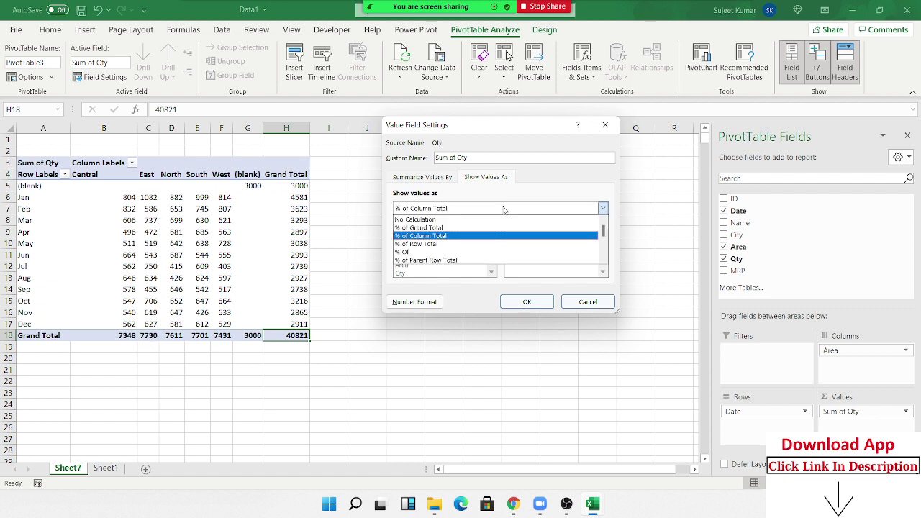
click(493, 244)
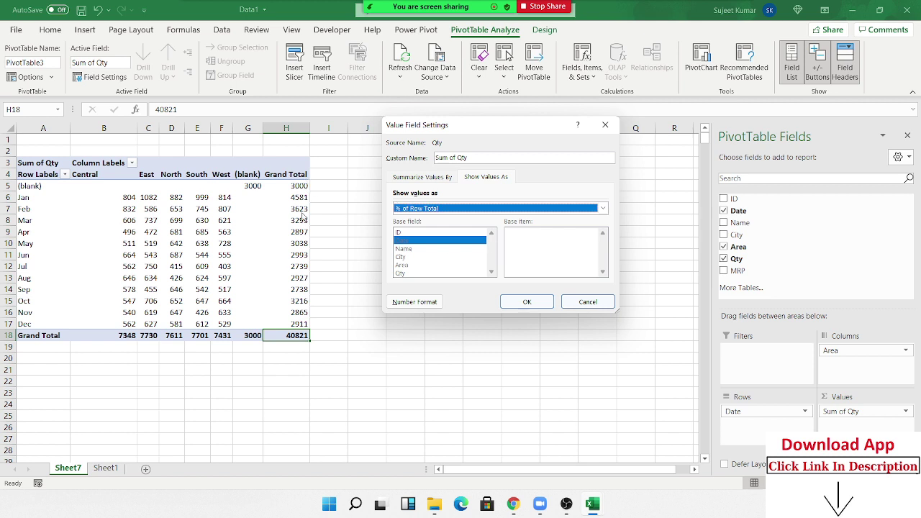
Settle on % of Column Total for Sum of Qty and apply it.
click(434, 209)
scroll(446, 237, down, 1)
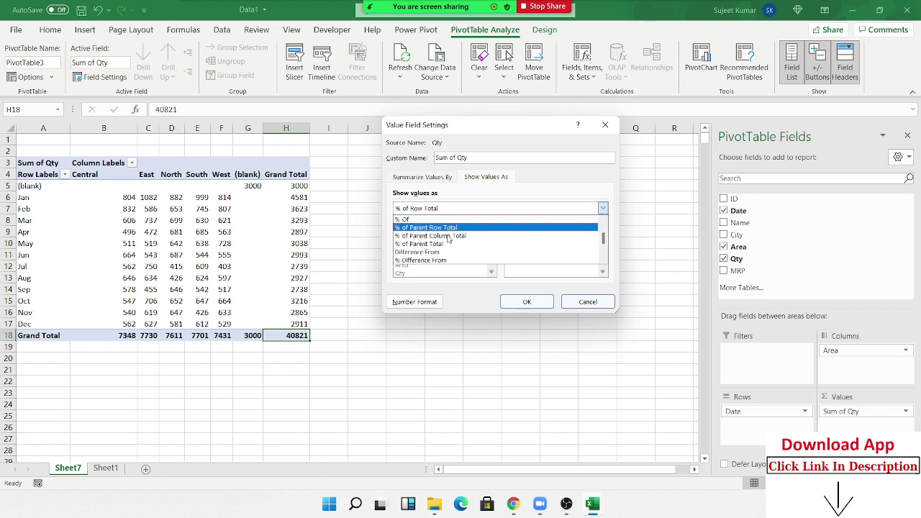
scroll(448, 239, down, 2)
scroll(448, 239, up, 2)
scroll(448, 239, up, 1)
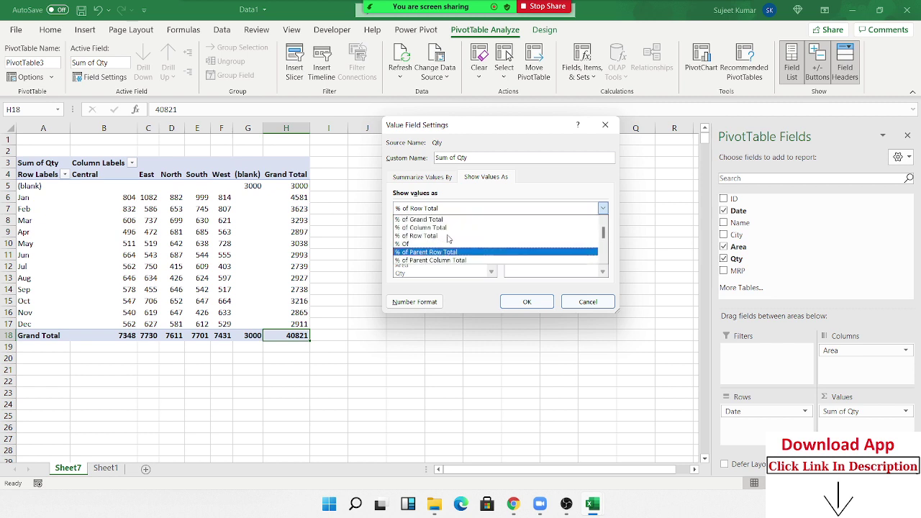
scroll(447, 239, up, 1)
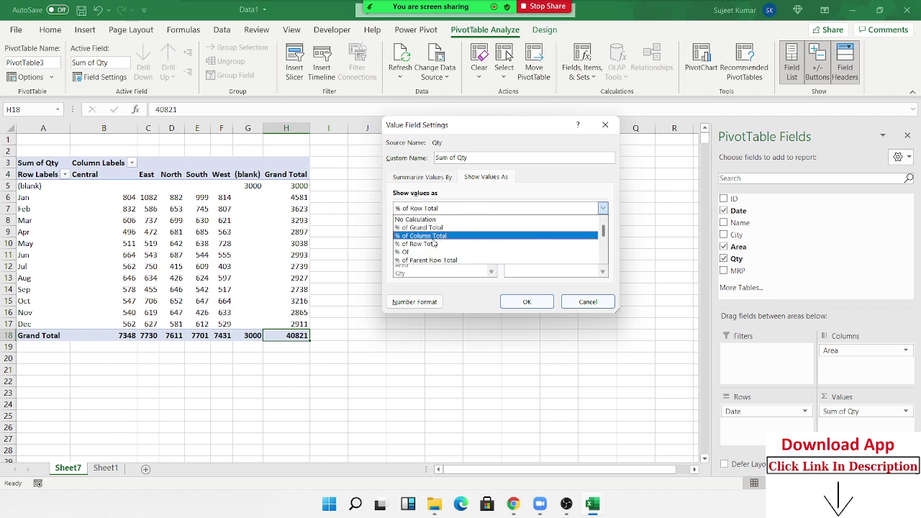
click(430, 236)
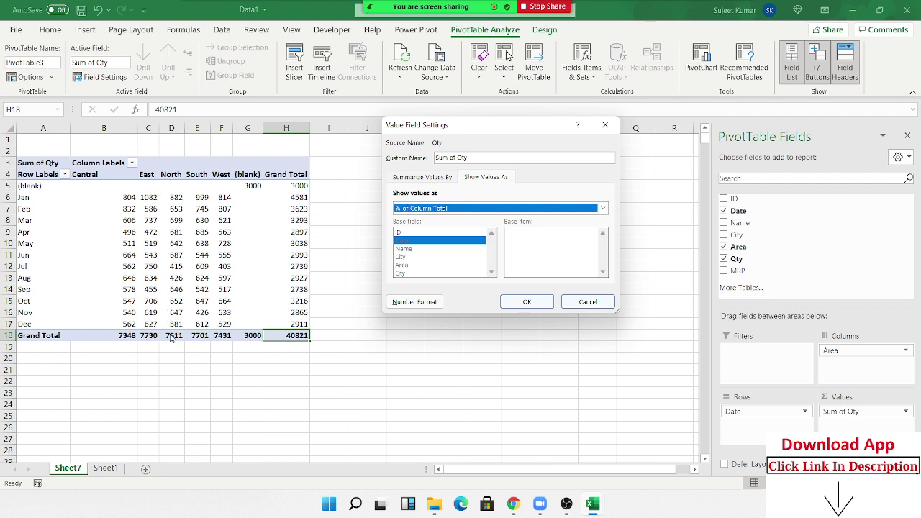
click(461, 208)
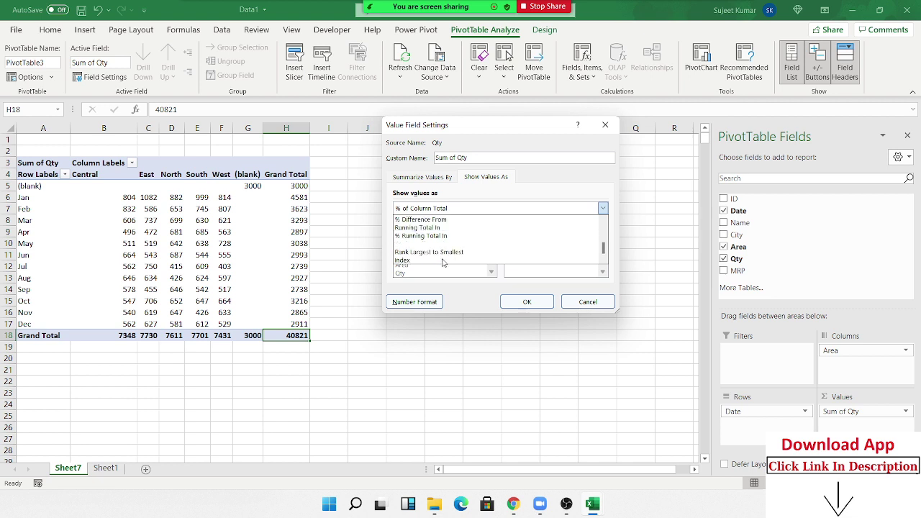
scroll(435, 270, up, 5)
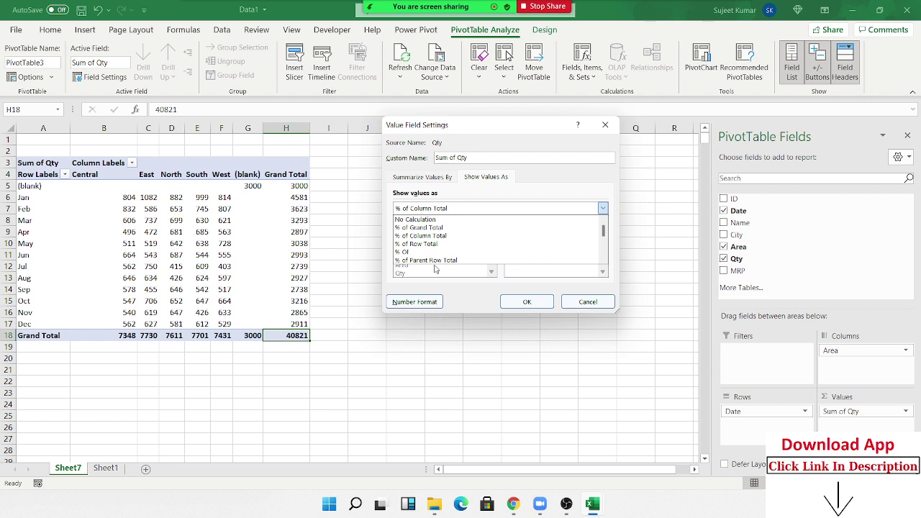
click(527, 302)
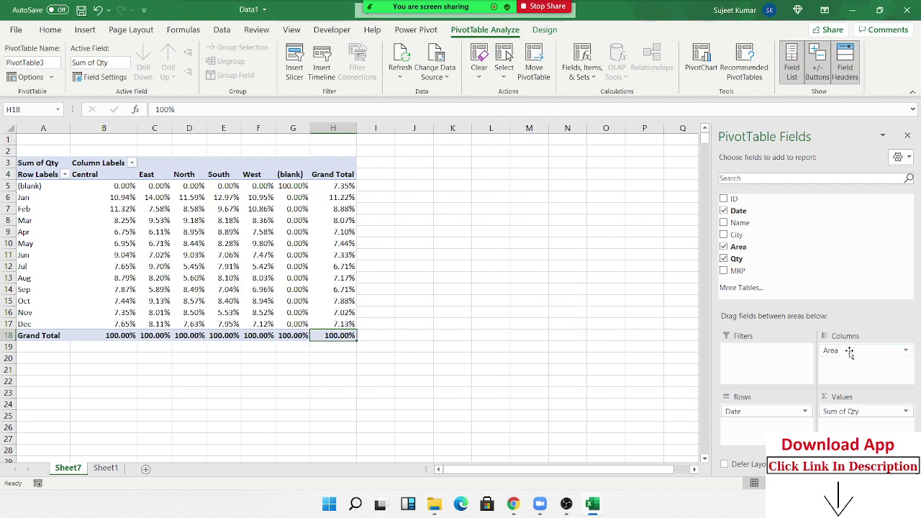
Replace Area, Sum of Qty and Date with Name in Rows and Qty and MRP in Values.
mouse_move(852, 350)
mouse_down()
mouse_move(840, 262)
mouse_move(826, 249)
mouse_up()
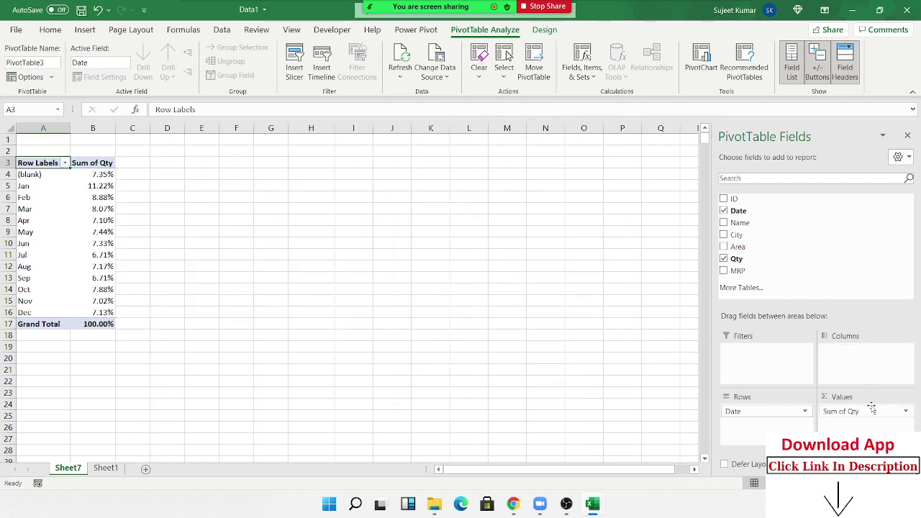
mouse_move(863, 411)
mouse_down()
mouse_move(873, 414)
mouse_move(864, 272)
mouse_up()
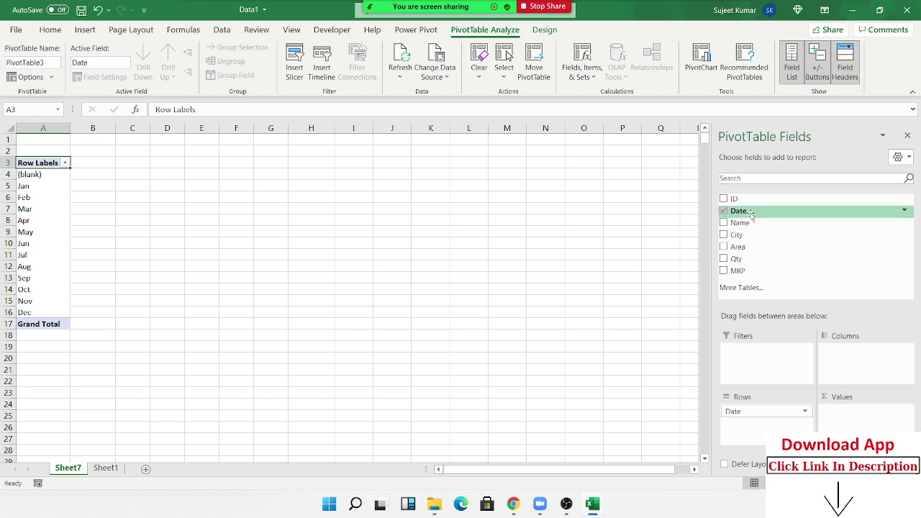
click(724, 211)
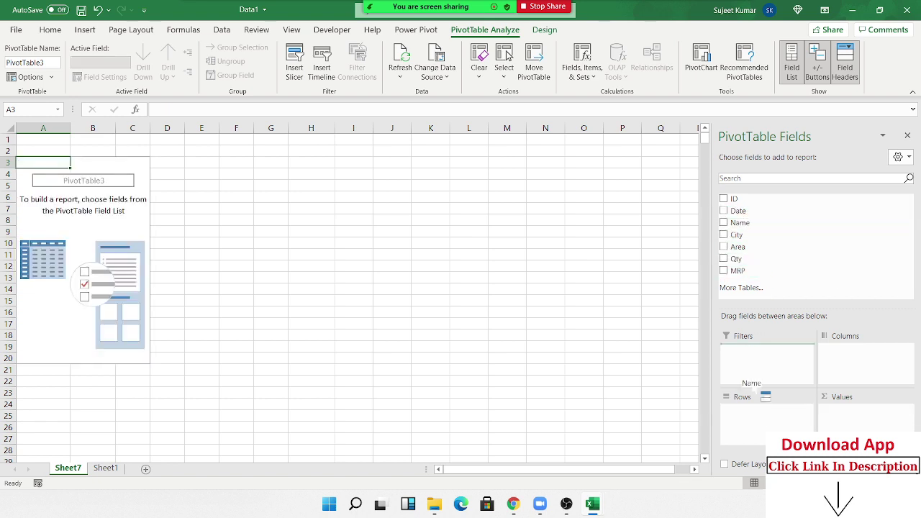
drag(740, 222, 751, 397)
drag(737, 258, 838, 416)
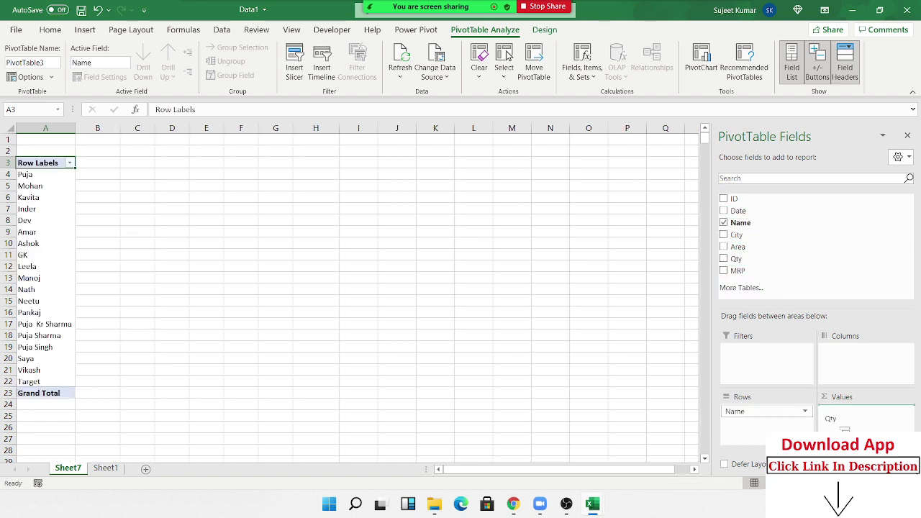
drag(738, 271, 842, 425)
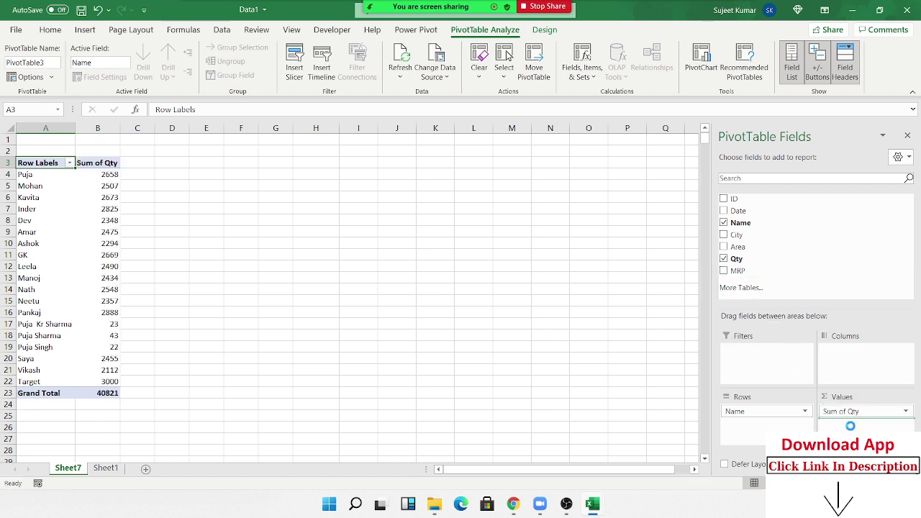
Summarize the MRP values by Average instead of Sum.
double_click(162, 161)
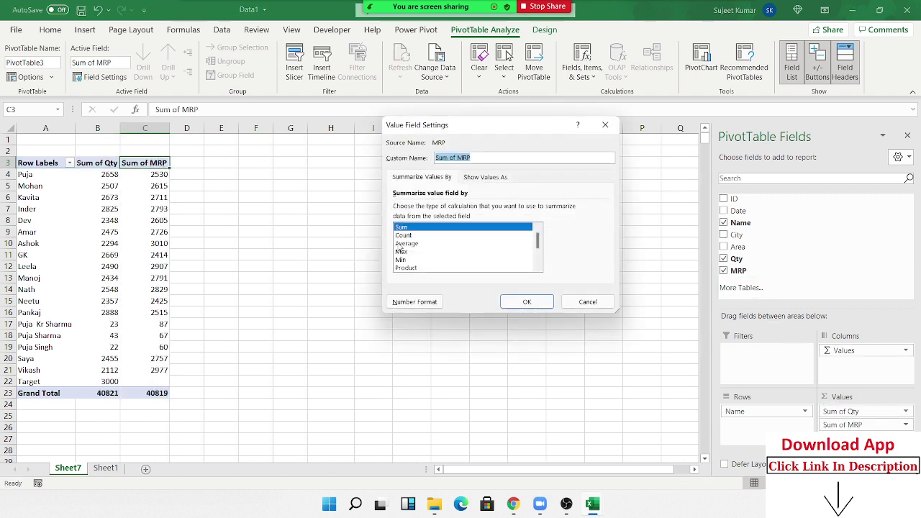
click(406, 243)
click(527, 302)
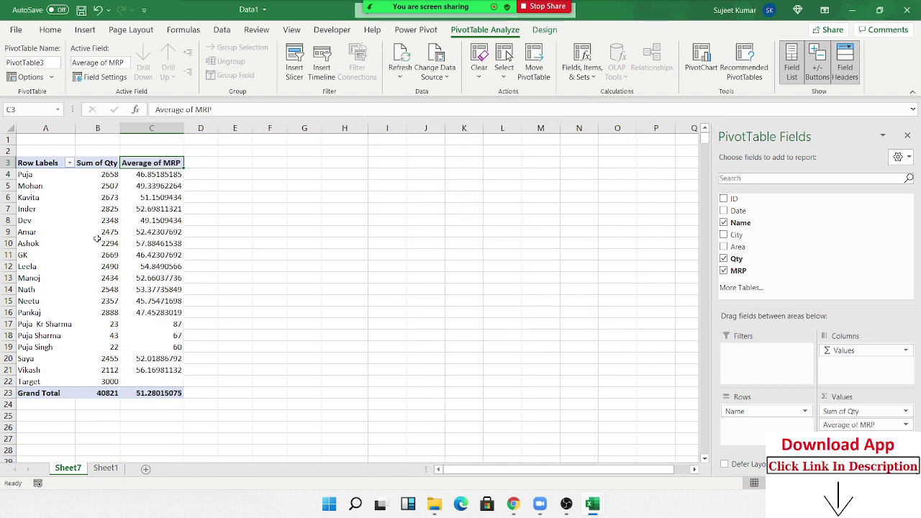
Review the Qty and MRP source columns on Sheet1, then return to the Sheet7 pivot.
click(105, 469)
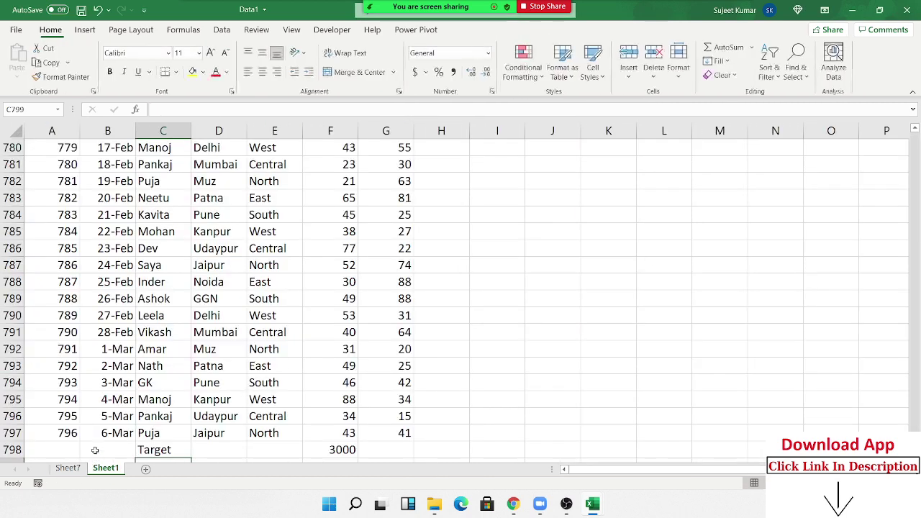
click(95, 295)
key(ctrl+Up)
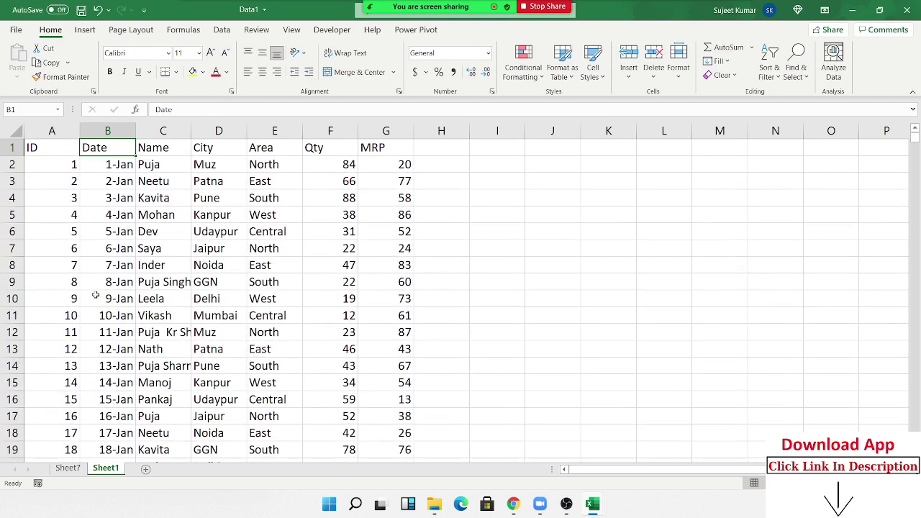
key(ctrl+Right)
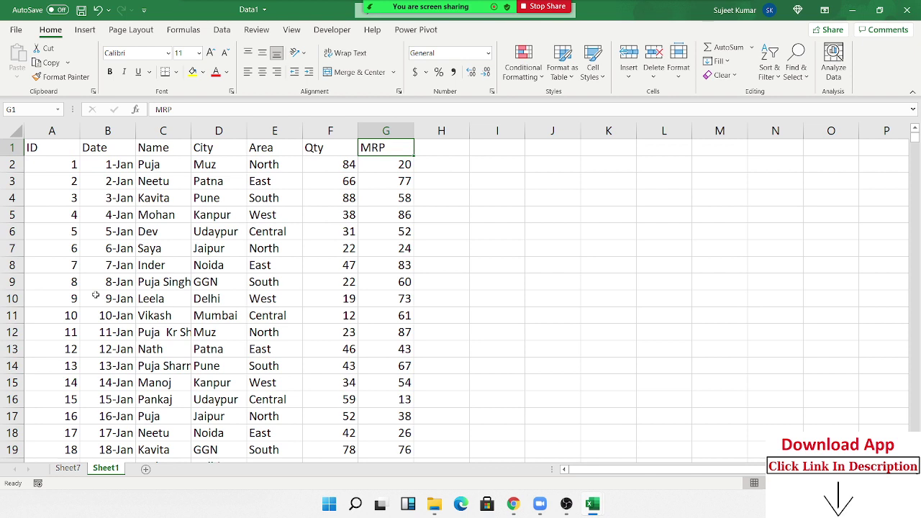
key(Down)
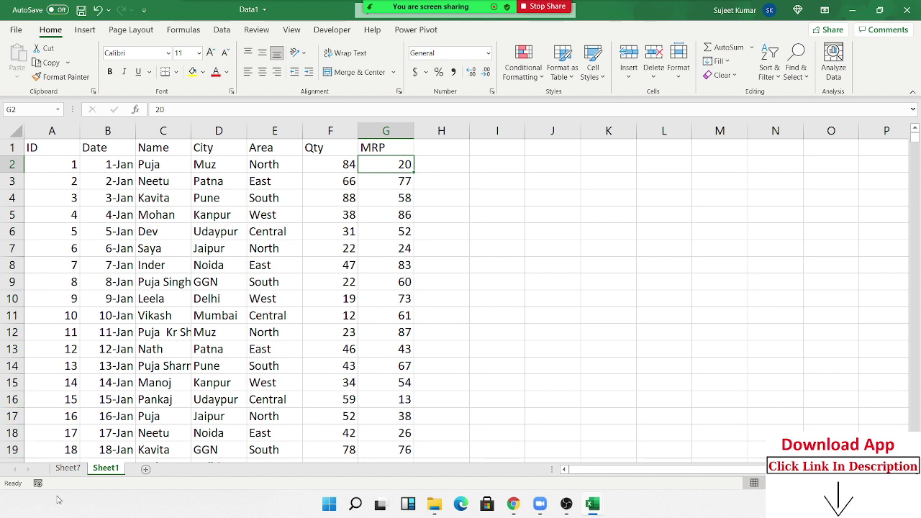
click(72, 469)
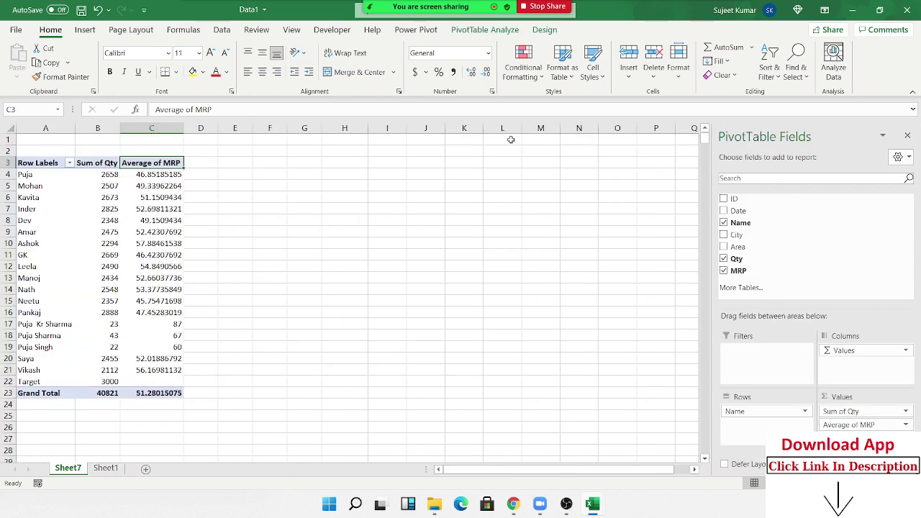
Add a calculated field named Total with formula =Qty*MRP to the pivot.
click(516, 32)
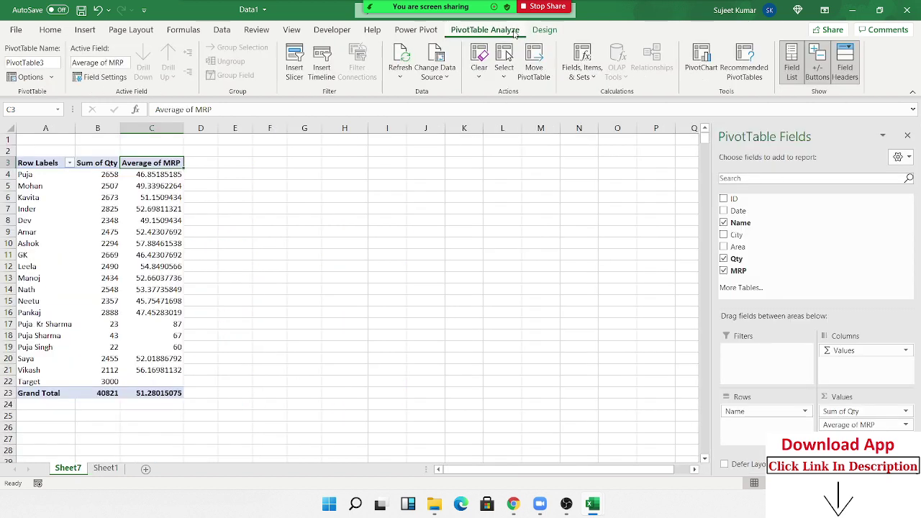
click(583, 71)
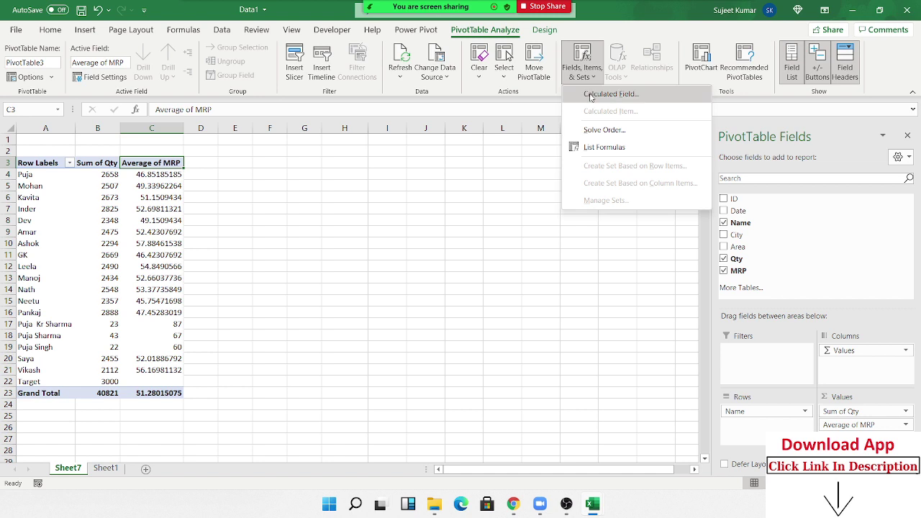
click(601, 93)
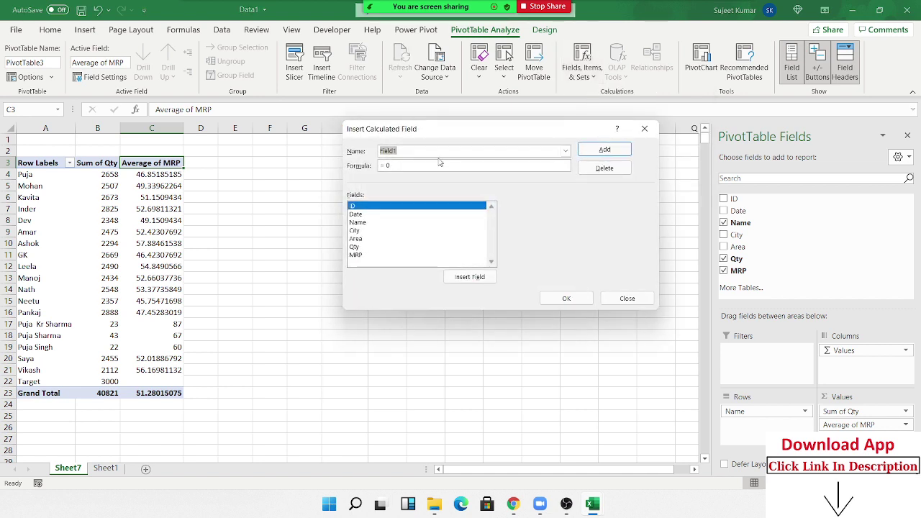
text(Total)
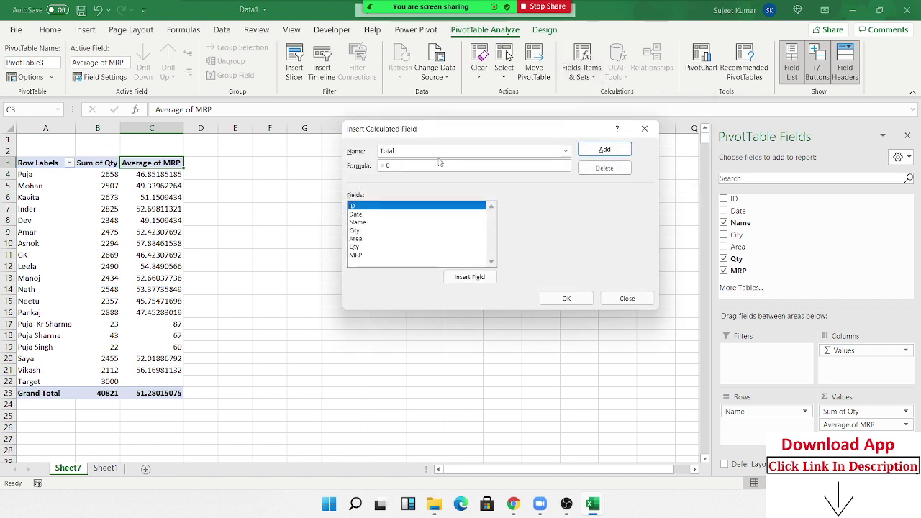
click(437, 165)
double_click(354, 248)
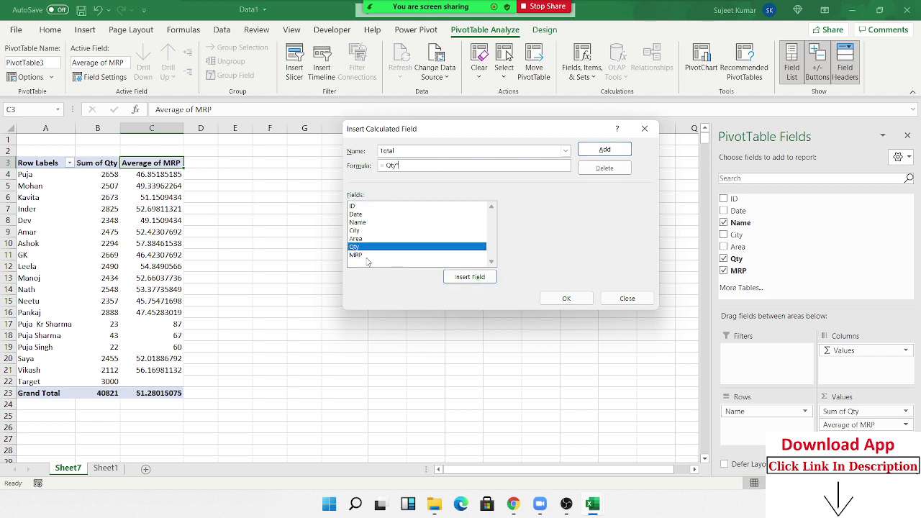
double_click(364, 256)
click(606, 150)
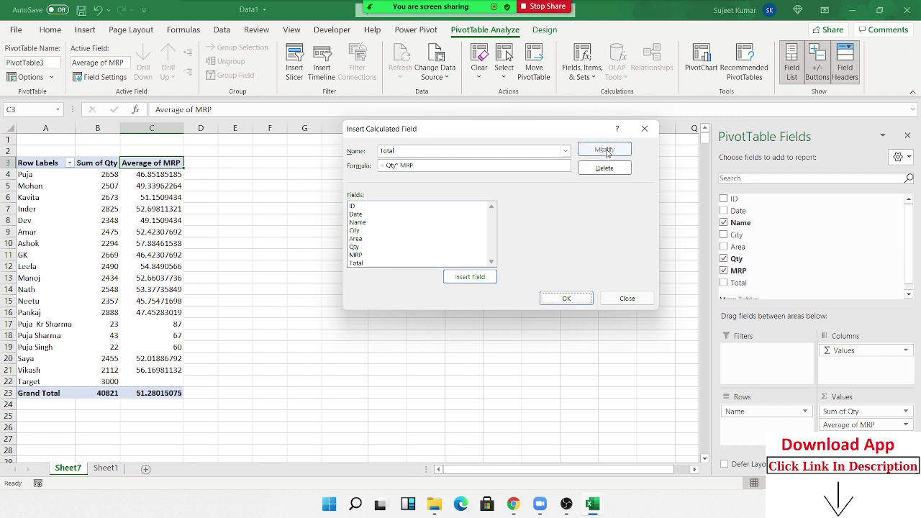
click(566, 300)
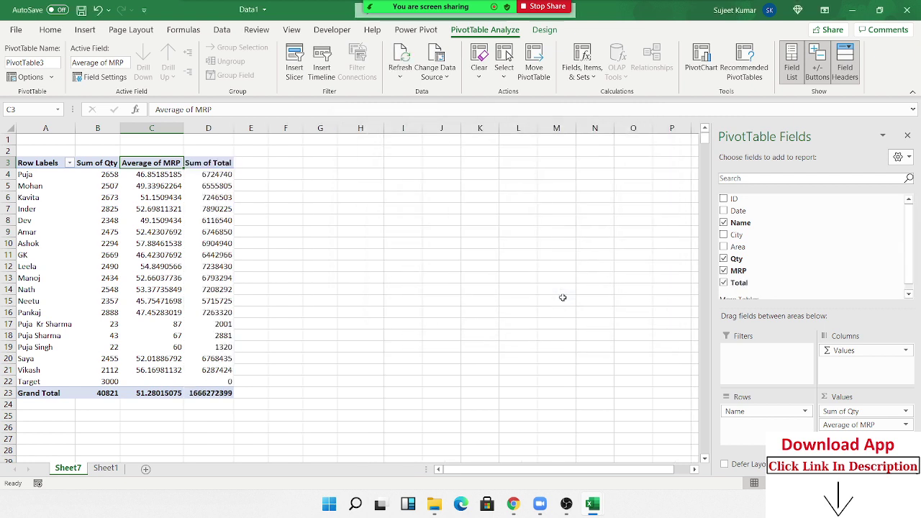
click(584, 72)
Create a calculated field named GST whose formula starts with the Total field.
click(602, 95)
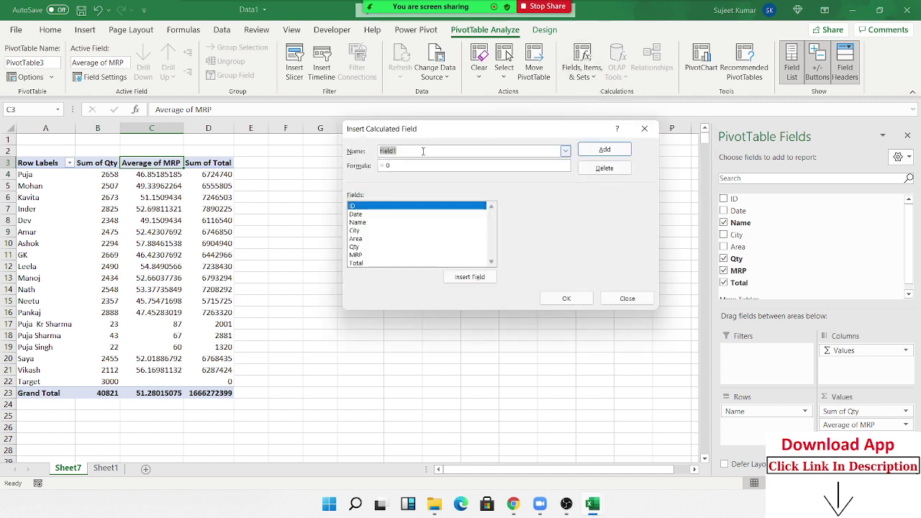
text(GST)
key(Tab)
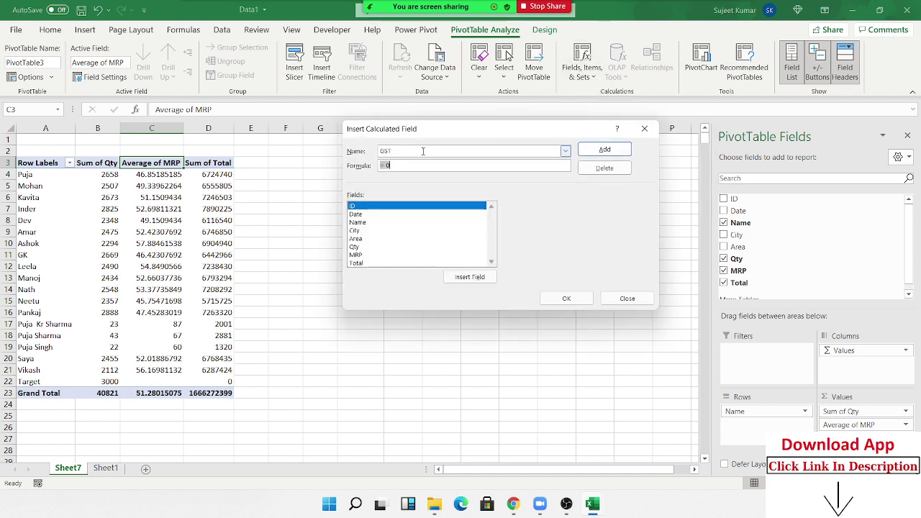
text(=)
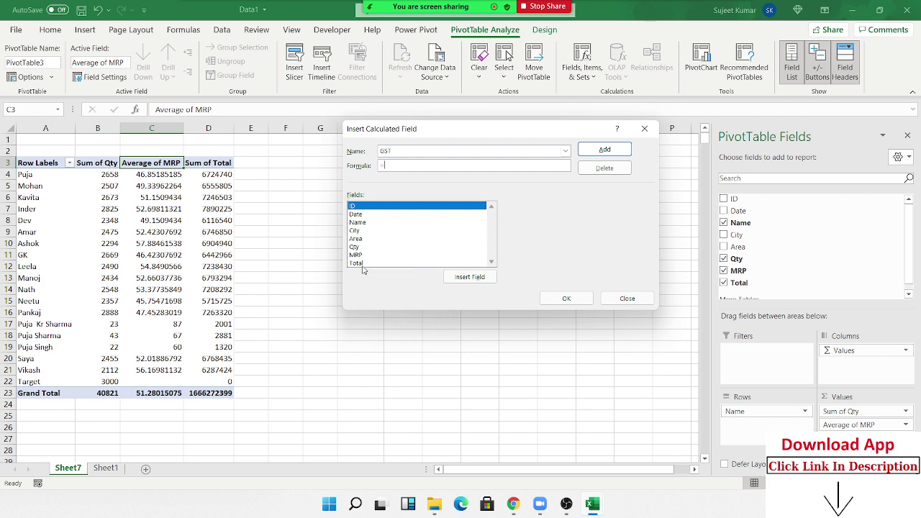
click(357, 263)
click(463, 281)
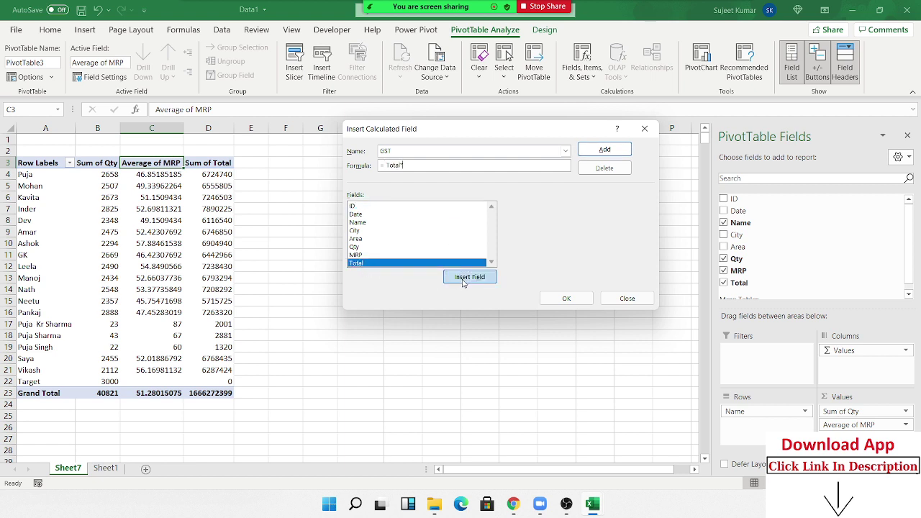
Complete the GST formula as =Total*18% and add Sum of GST to the pivot.
text(20)
key(BackSpace)
key(BackSpace)
text(1)
text(8%)
click(589, 152)
click(580, 298)
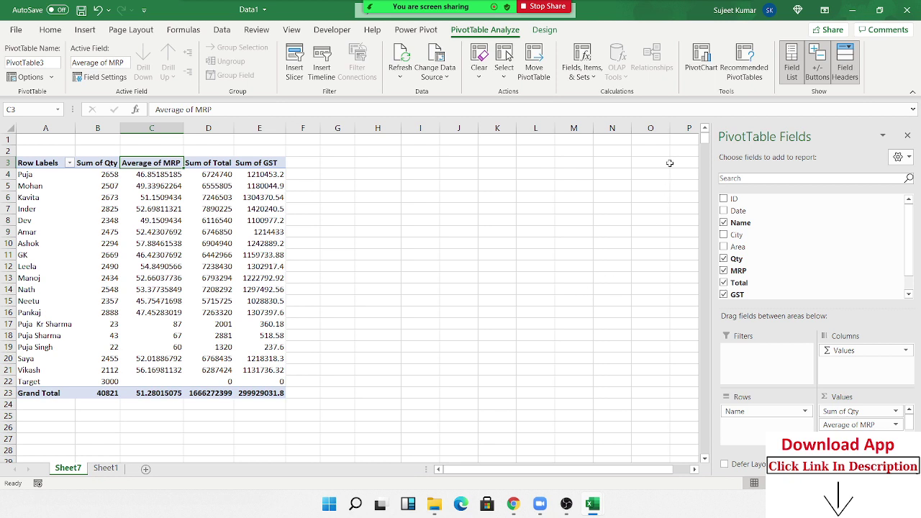
click(581, 68)
click(593, 95)
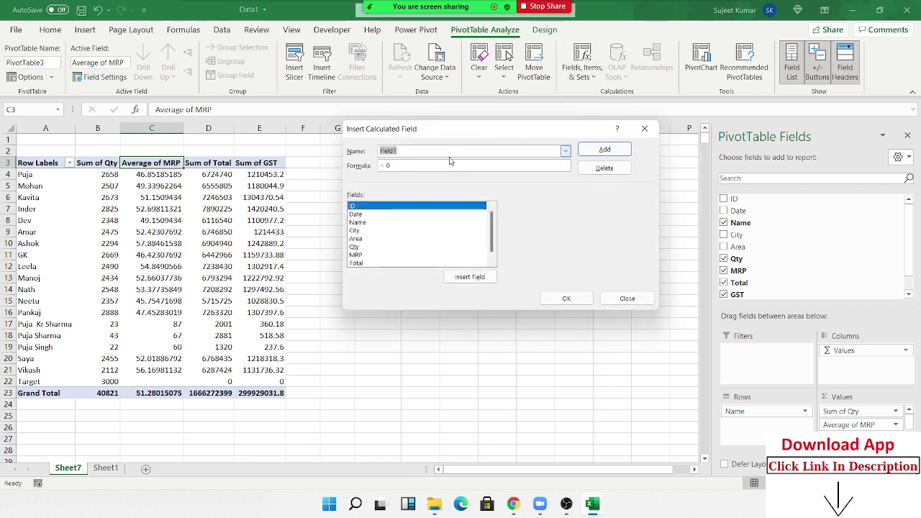
Add a calculated field named GTtaol with formula =Total+GST to the pivot.
text(GT)
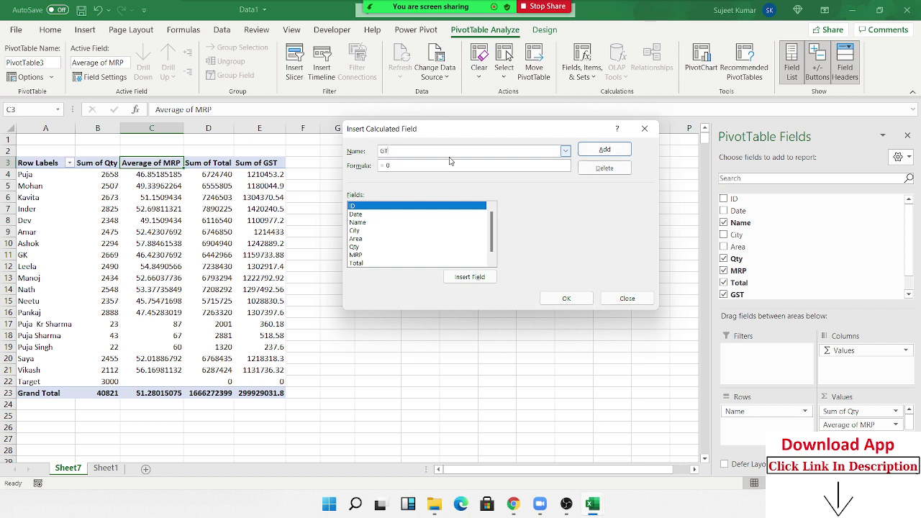
text(taol)
click(407, 165)
scroll(412, 239, down, 1)
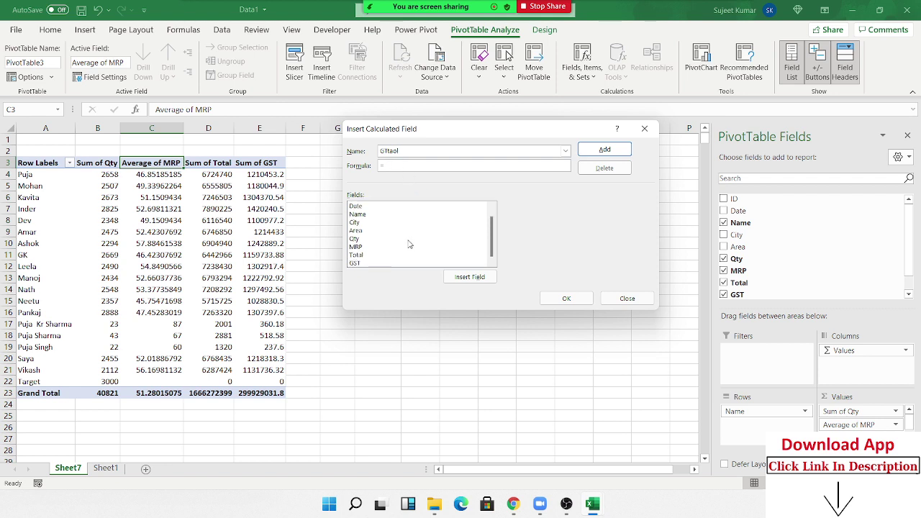
double_click(365, 256)
text(+)
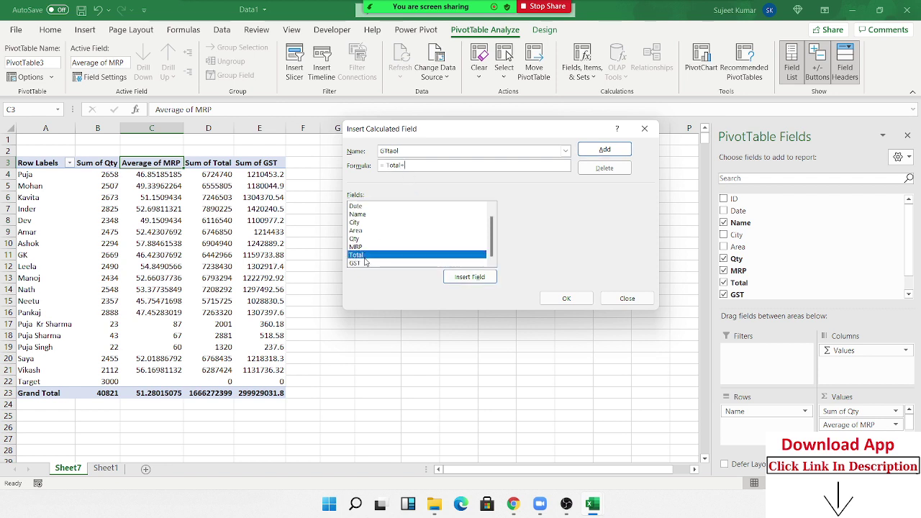
double_click(381, 263)
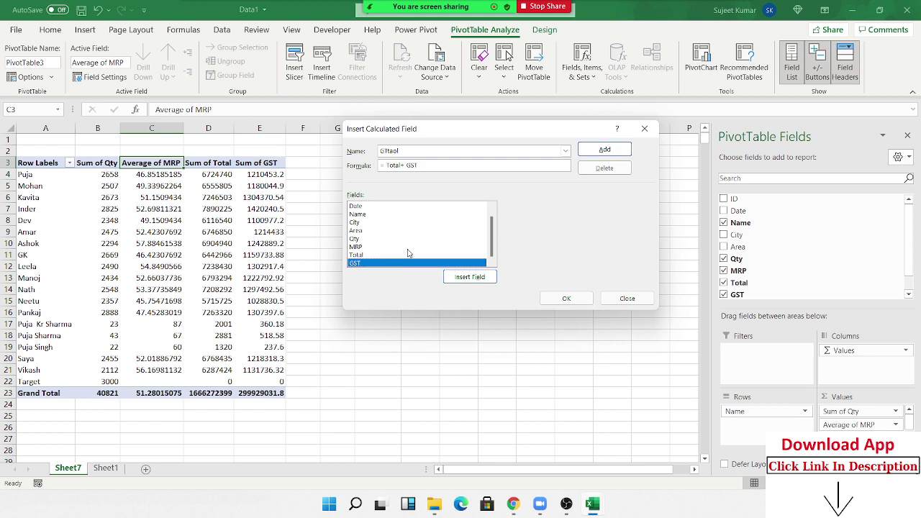
click(605, 150)
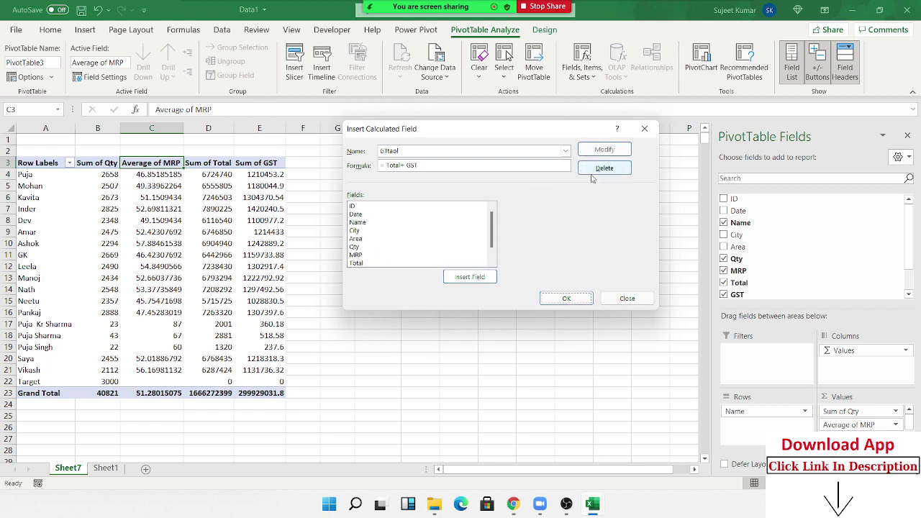
click(548, 298)
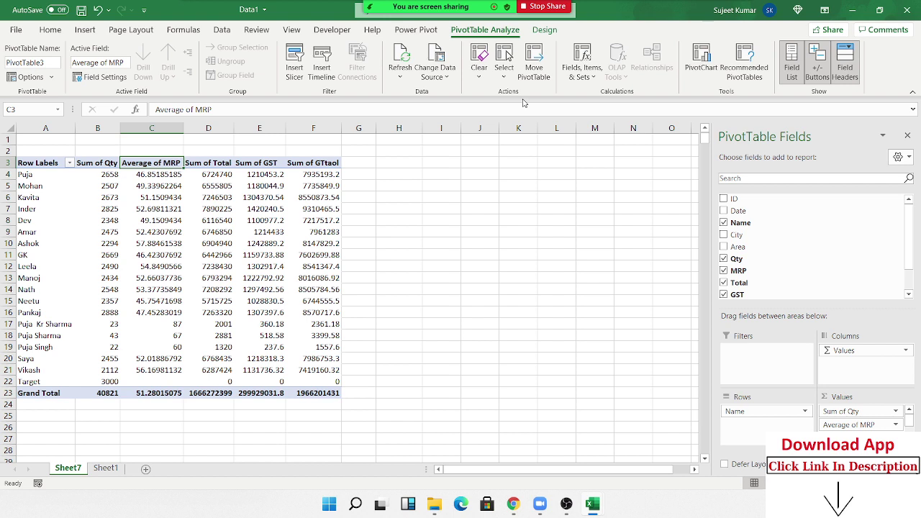
click(596, 61)
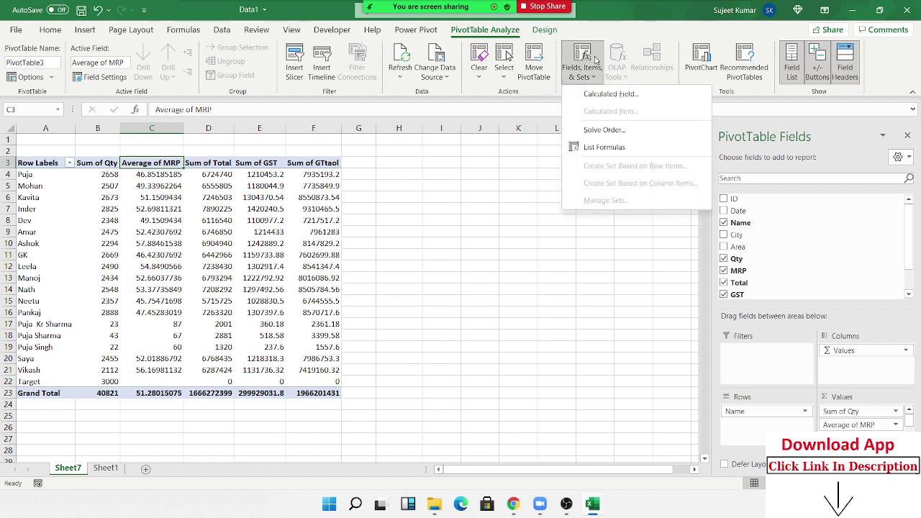
click(470, 180)
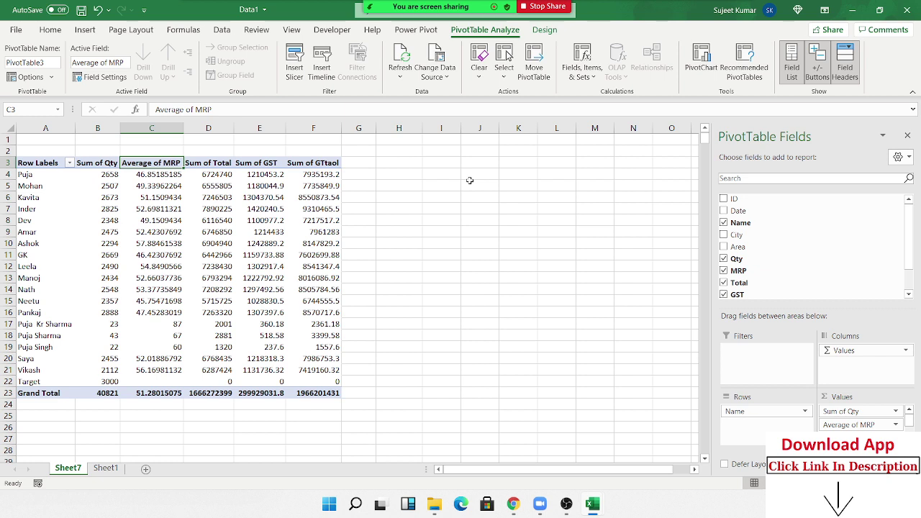